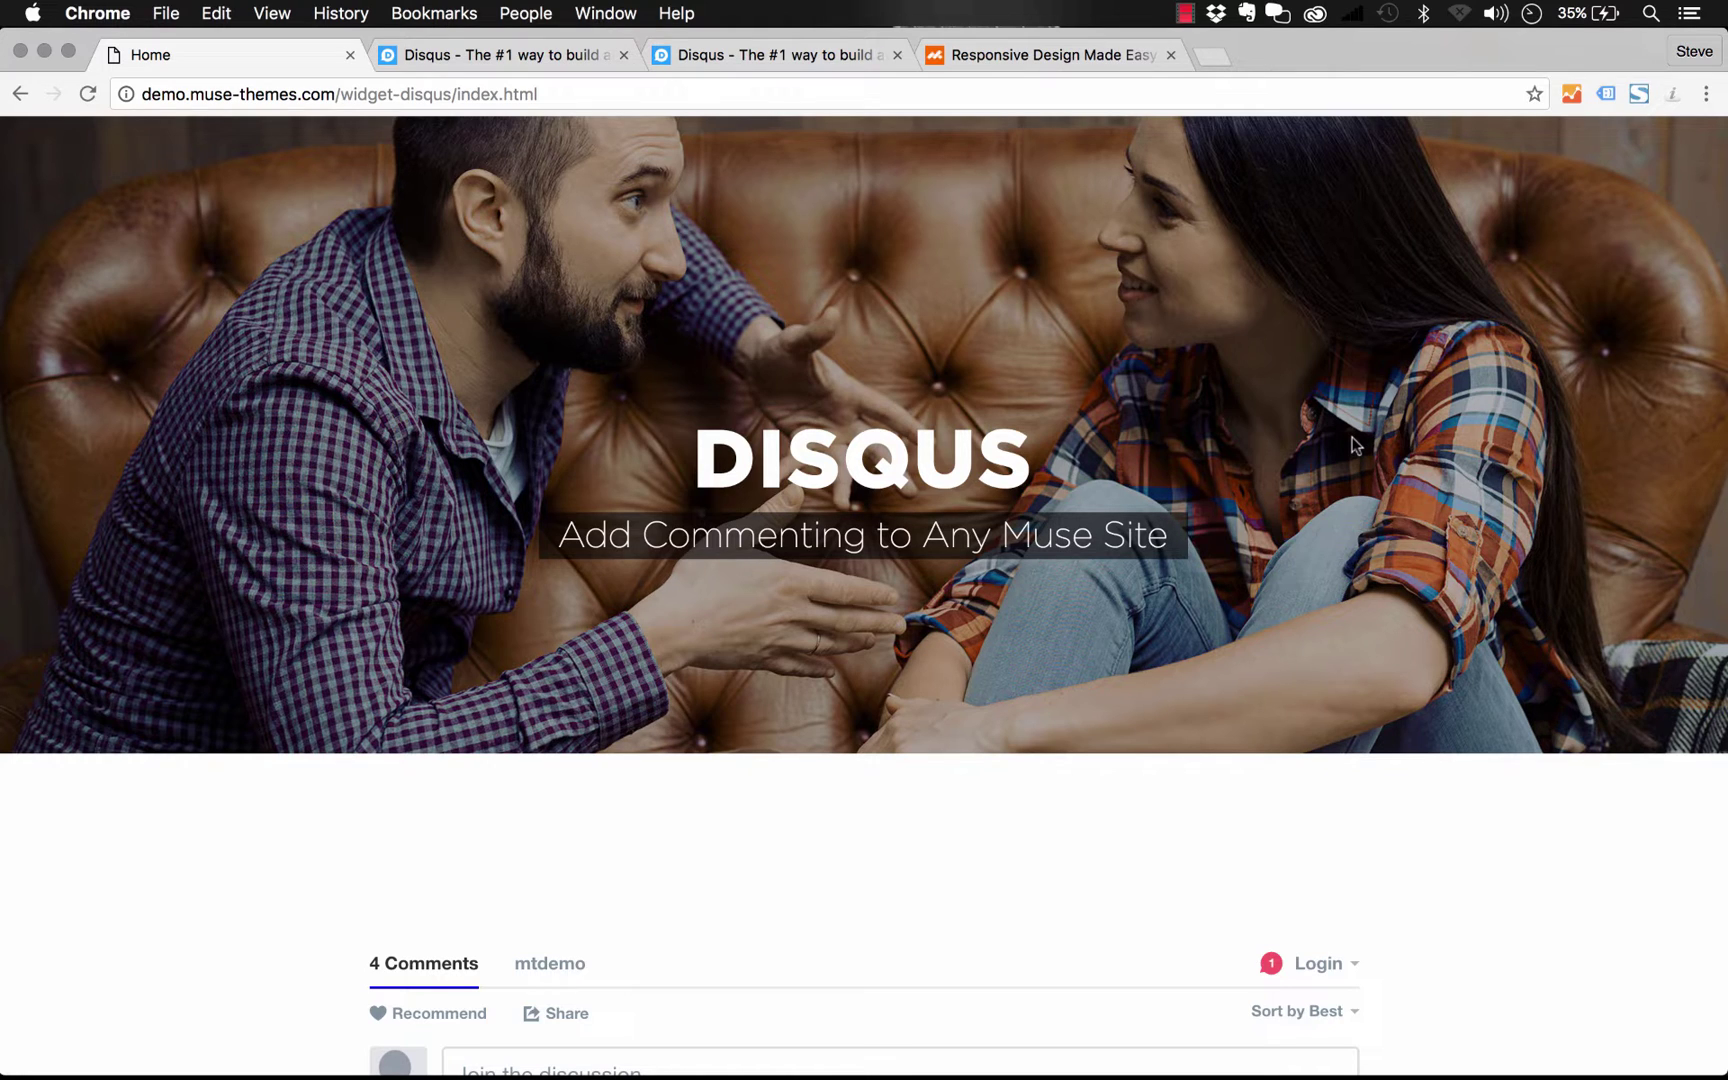
{"action": "left_click", "coordinate": [1079, 68]}
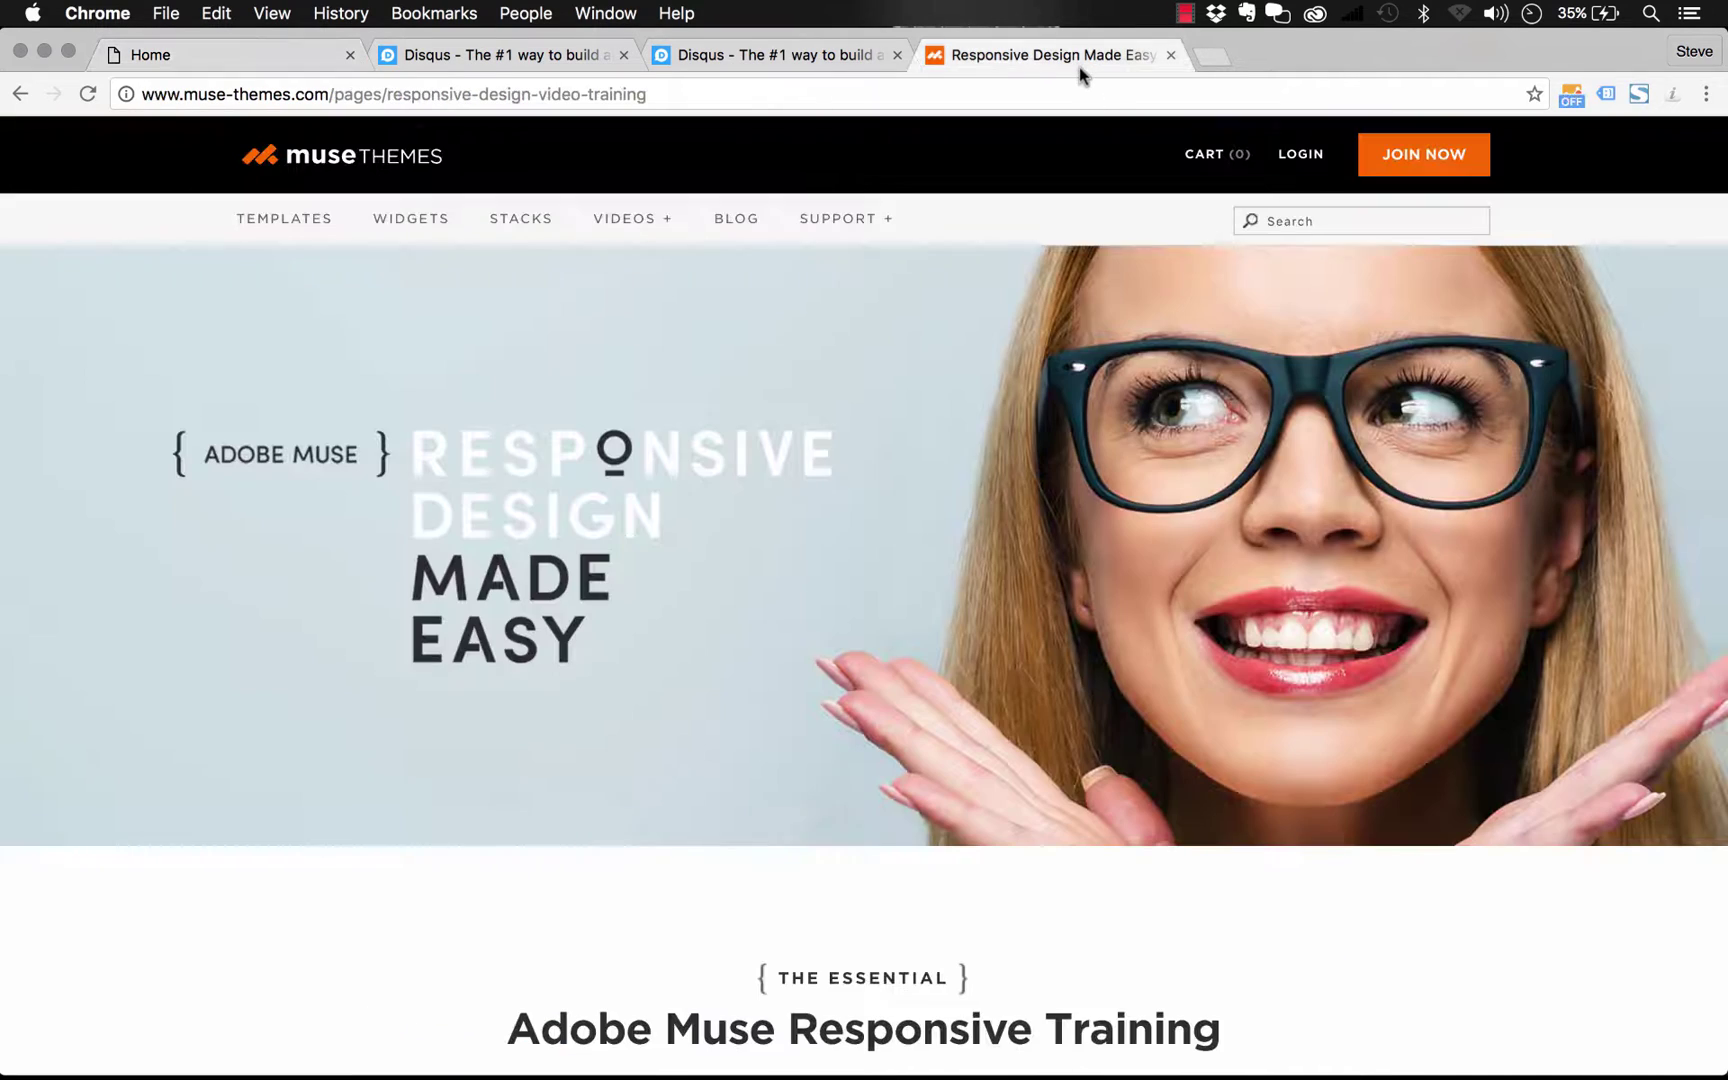
{"action": "scroll", "coordinate": [1211, 391], "scroll_direction": "down", "scroll_amount": 20}
{"action": "scroll", "coordinate": [1210, 386], "scroll_direction": "down", "scroll_amount": 5}
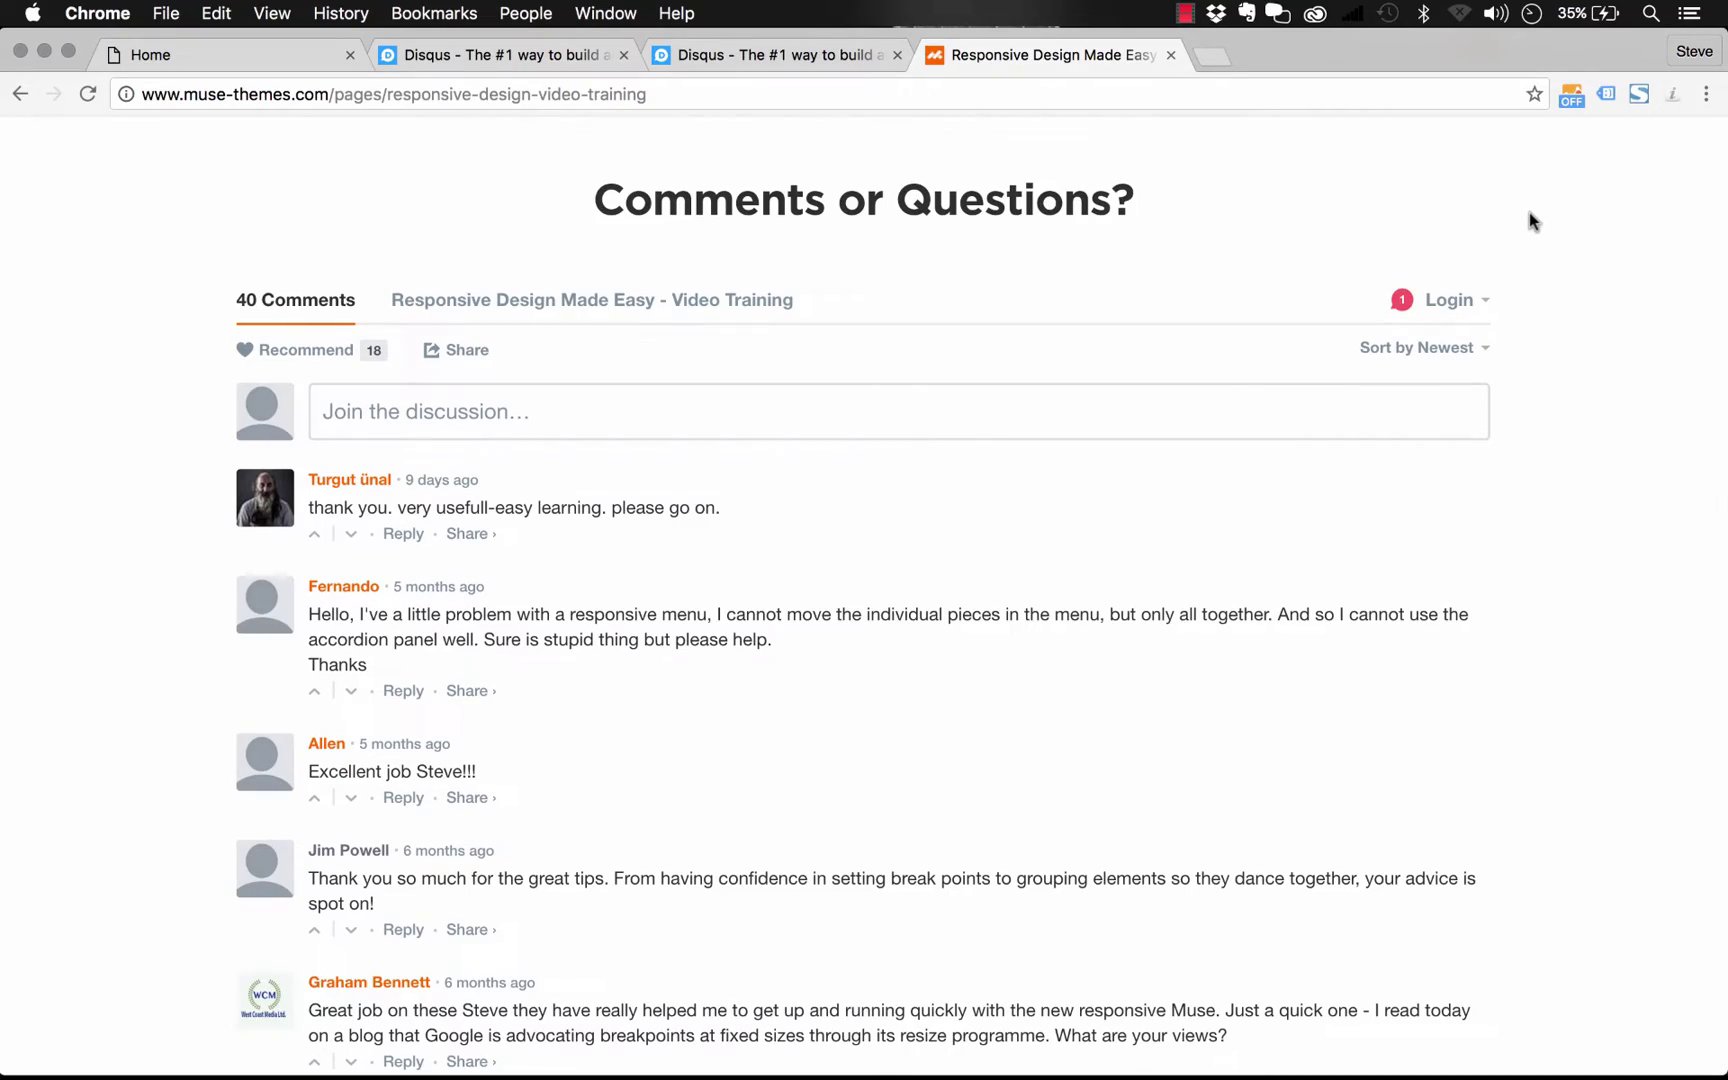
{"action": "scroll", "coordinate": [1530, 220], "scroll_direction": "down", "scroll_amount": 10}
{"action": "scroll", "coordinate": [1530, 220], "scroll_direction": "up", "scroll_amount": 15}
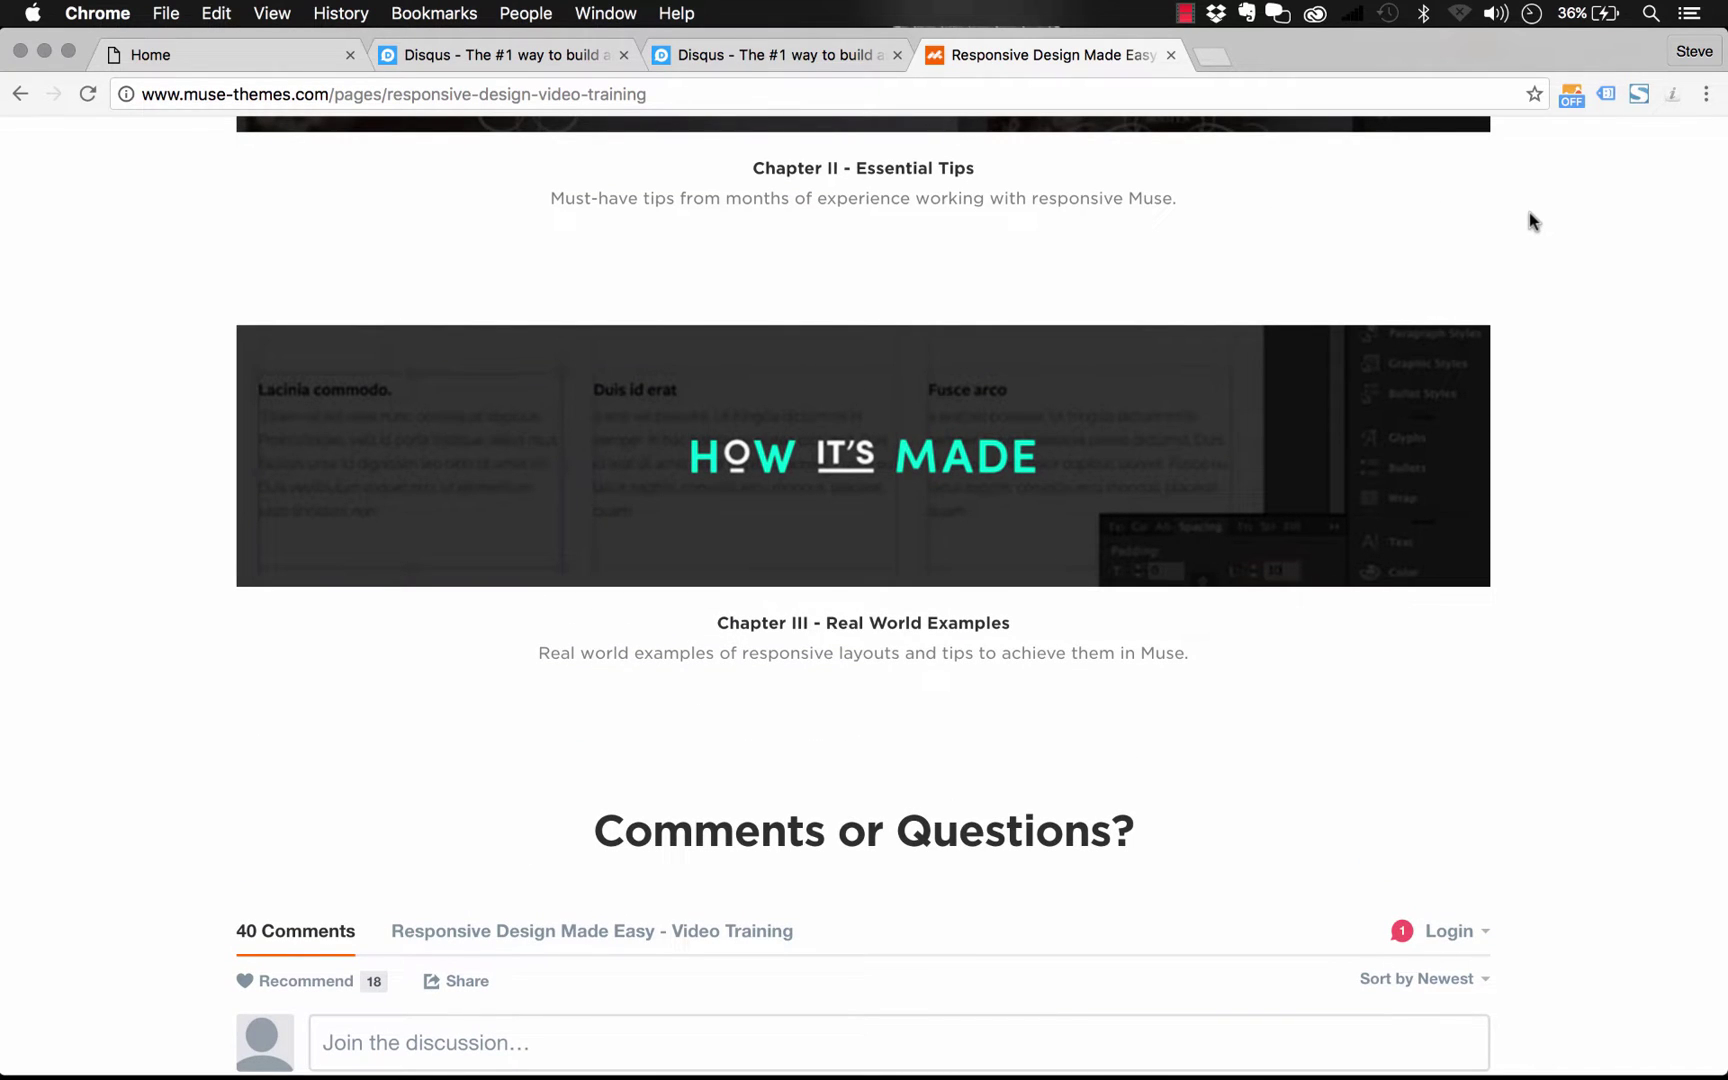
{"action": "scroll", "coordinate": [1530, 212], "scroll_direction": "up", "scroll_amount": 20}
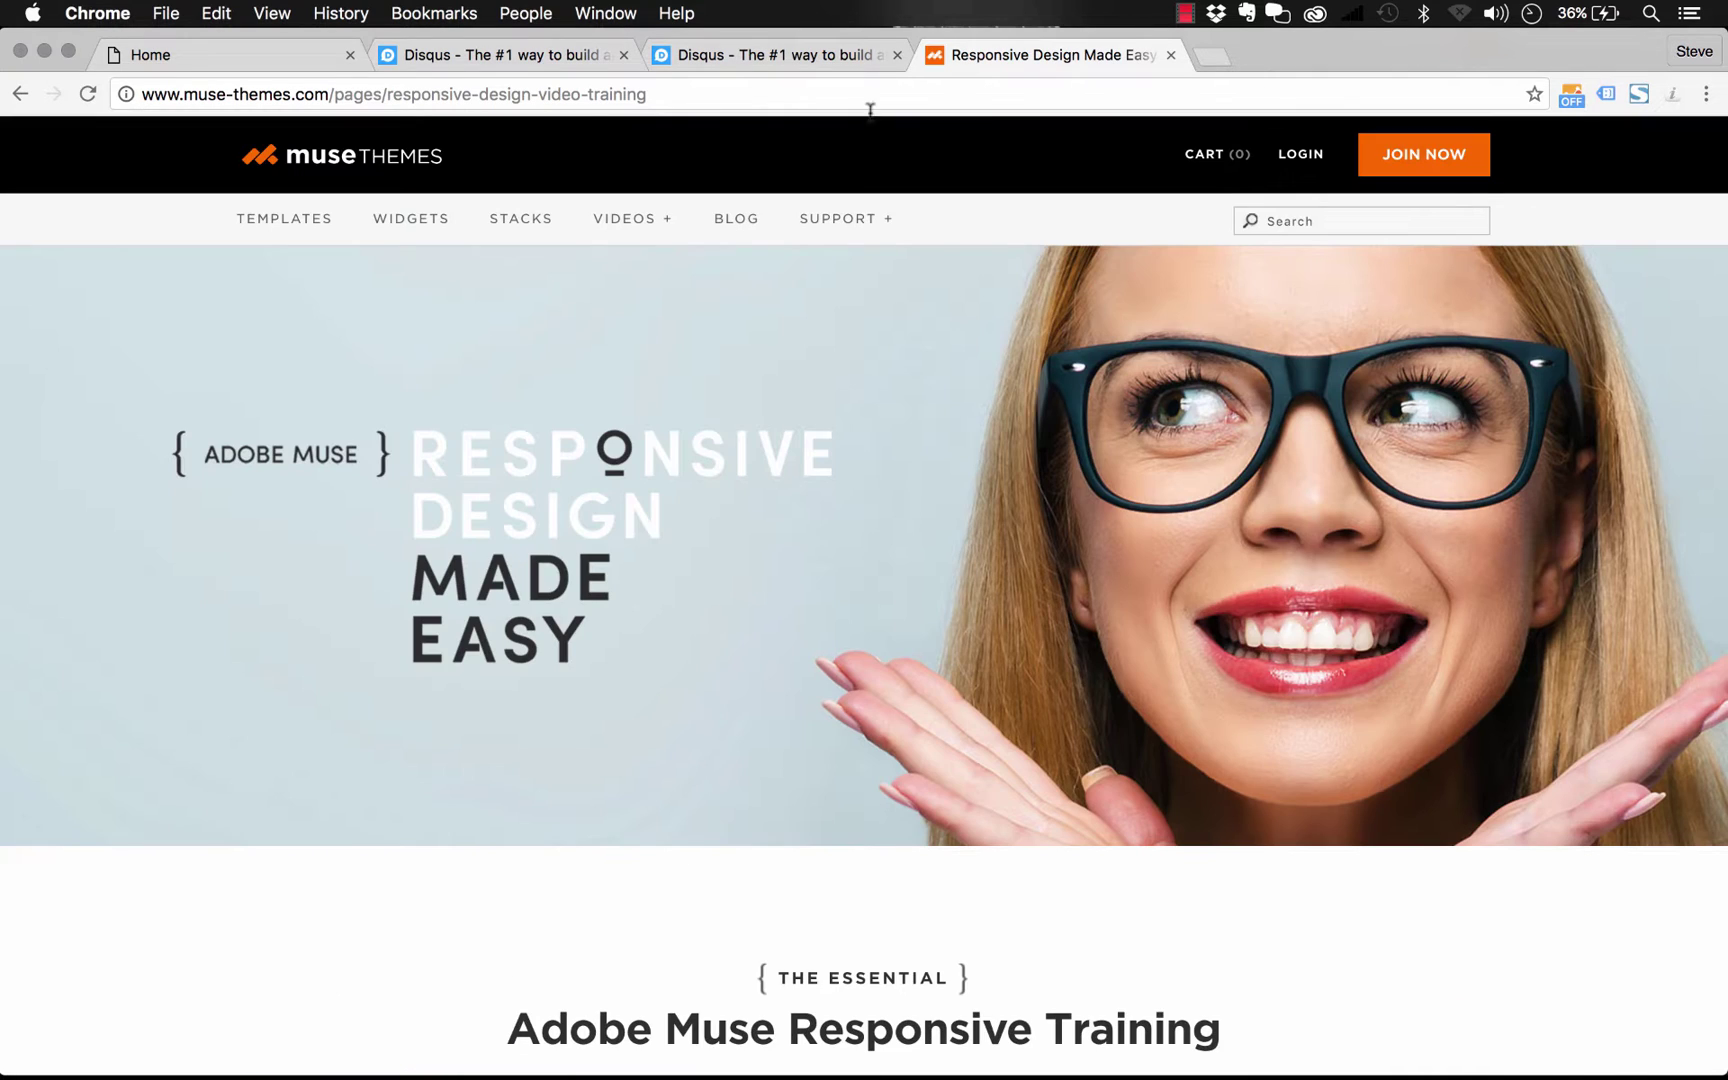
On the Disqus demo page, start a new comment and write 'Post a comment'
{"action": "left_click", "coordinate": [185, 55]}
{"action": "scroll", "coordinate": [768, 410], "scroll_direction": "down", "scroll_amount": 5}
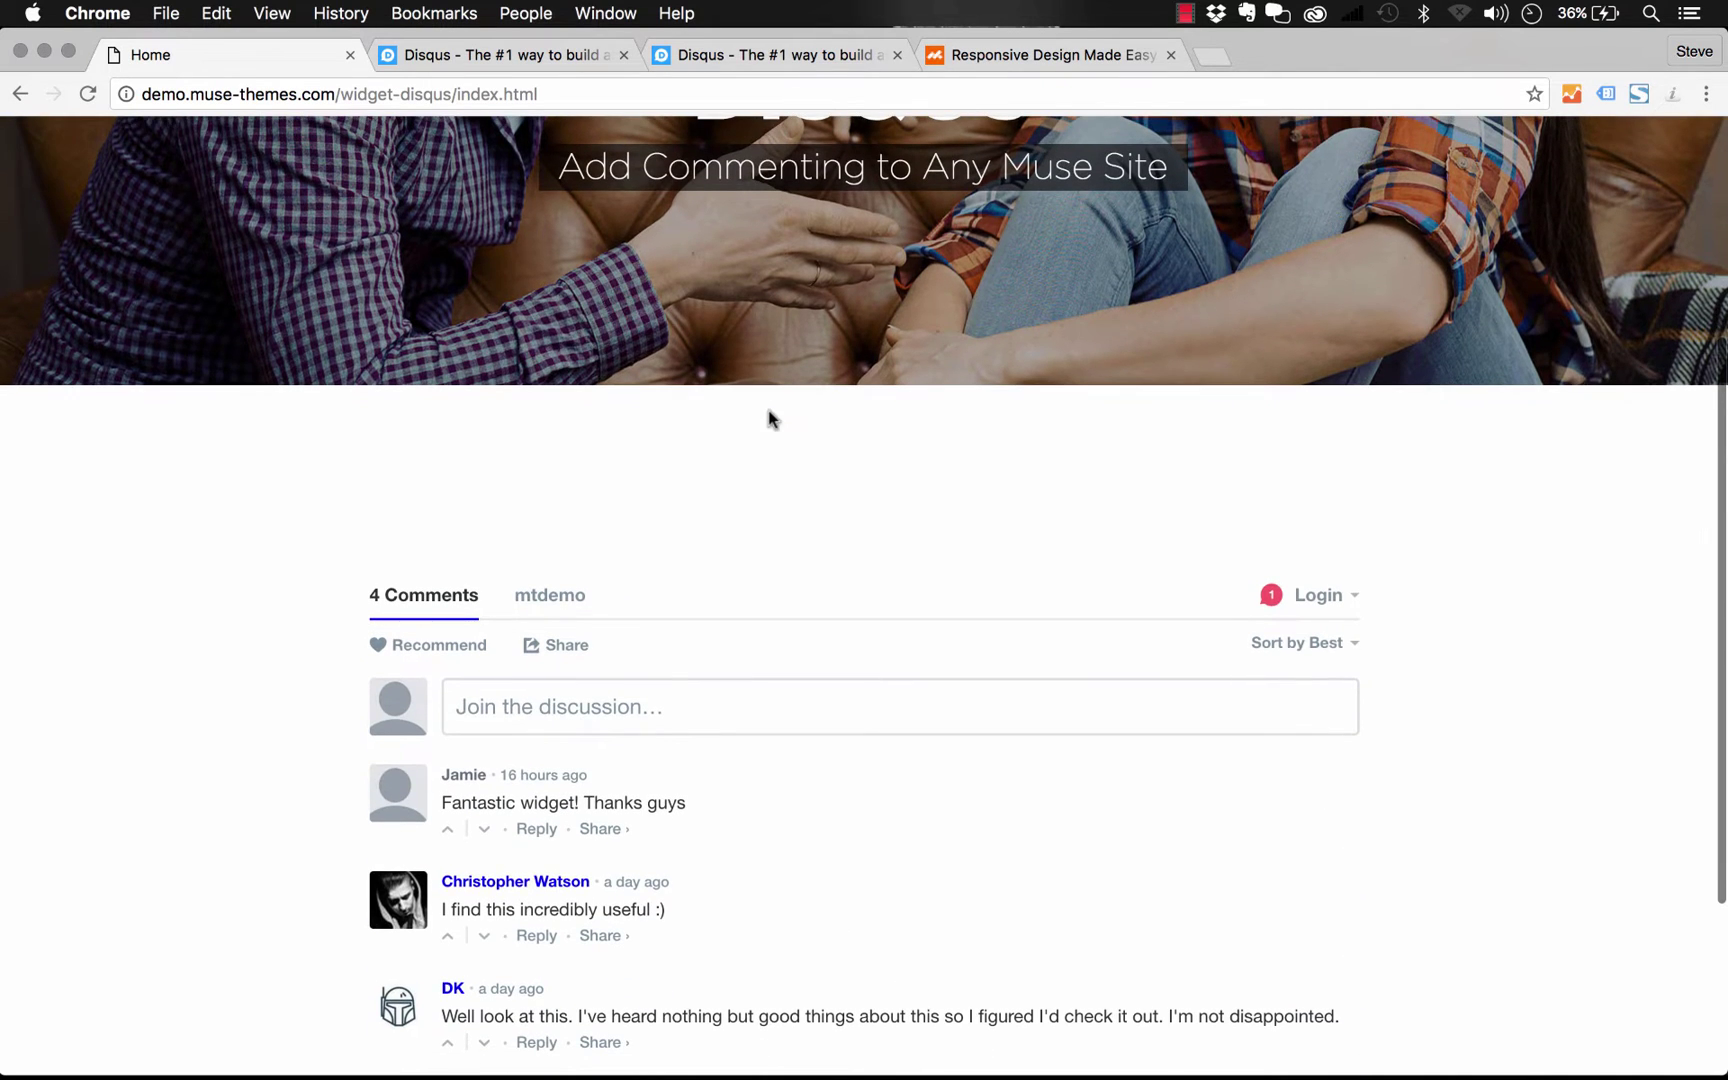
{"action": "scroll", "coordinate": [1023, 352], "scroll_direction": "down", "scroll_amount": 2}
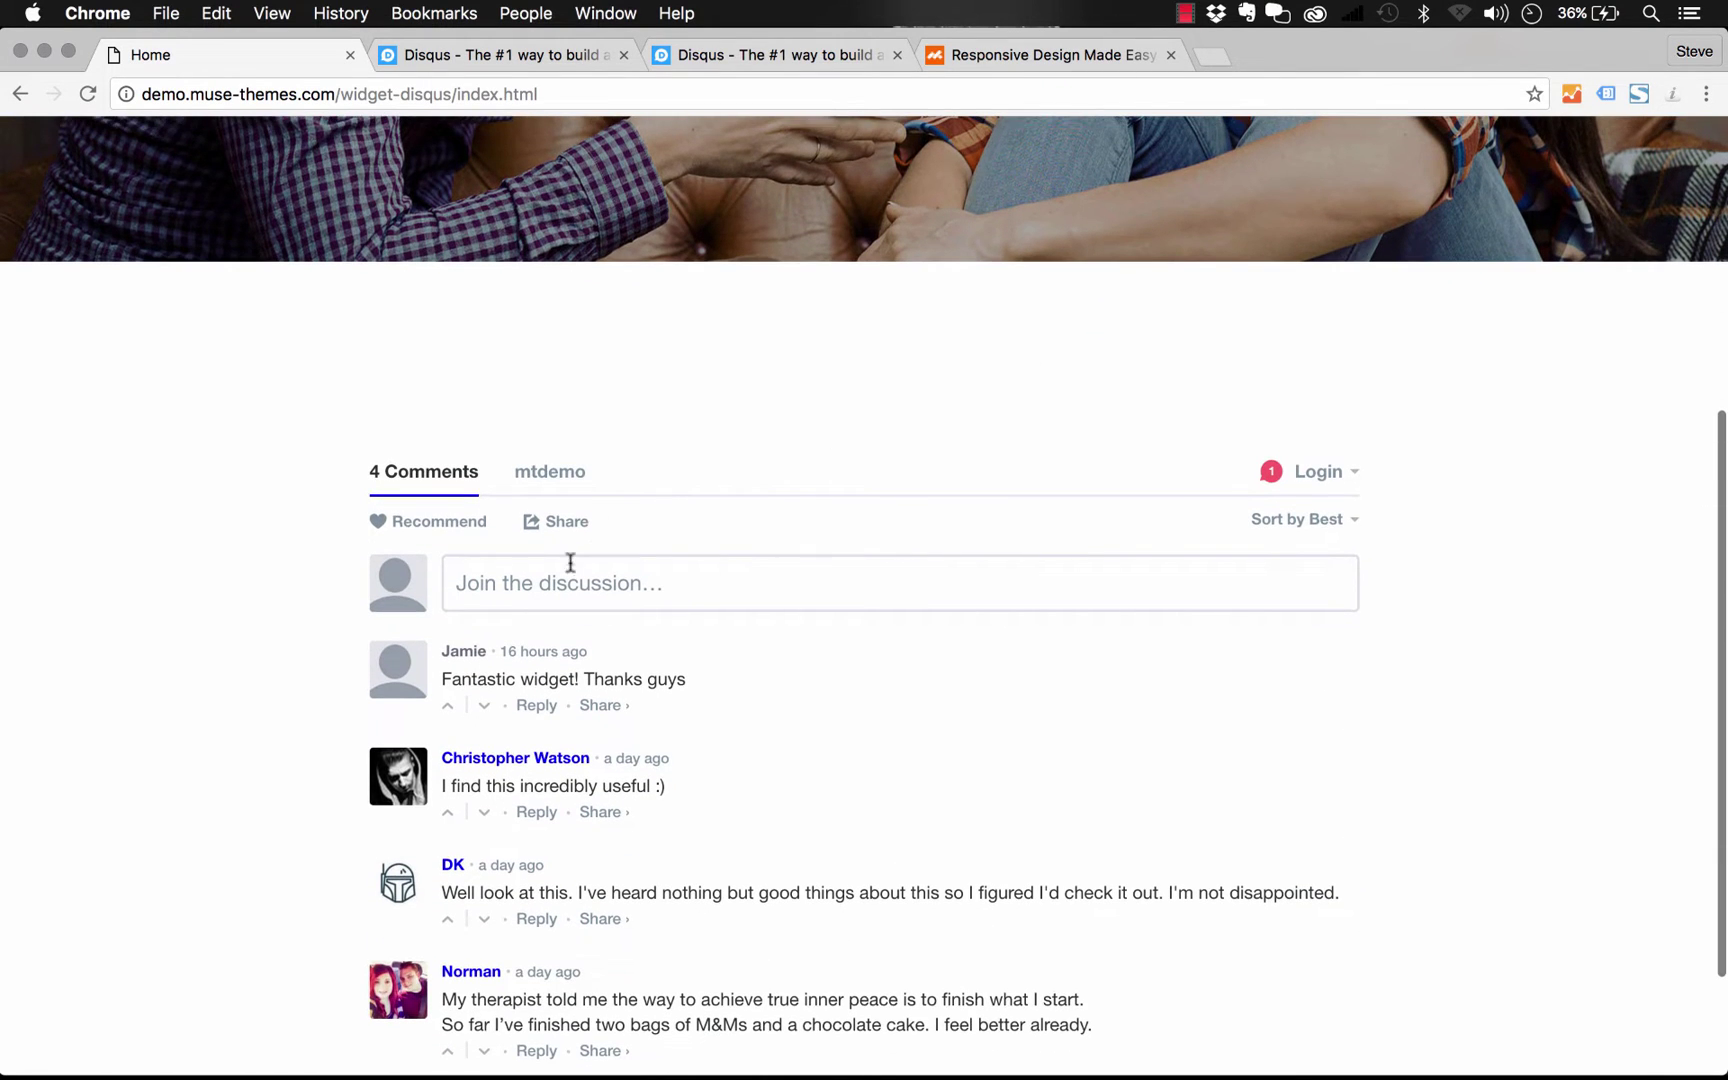
{"action": "scroll", "coordinate": [568, 568], "scroll_direction": "down", "scroll_amount": 2}
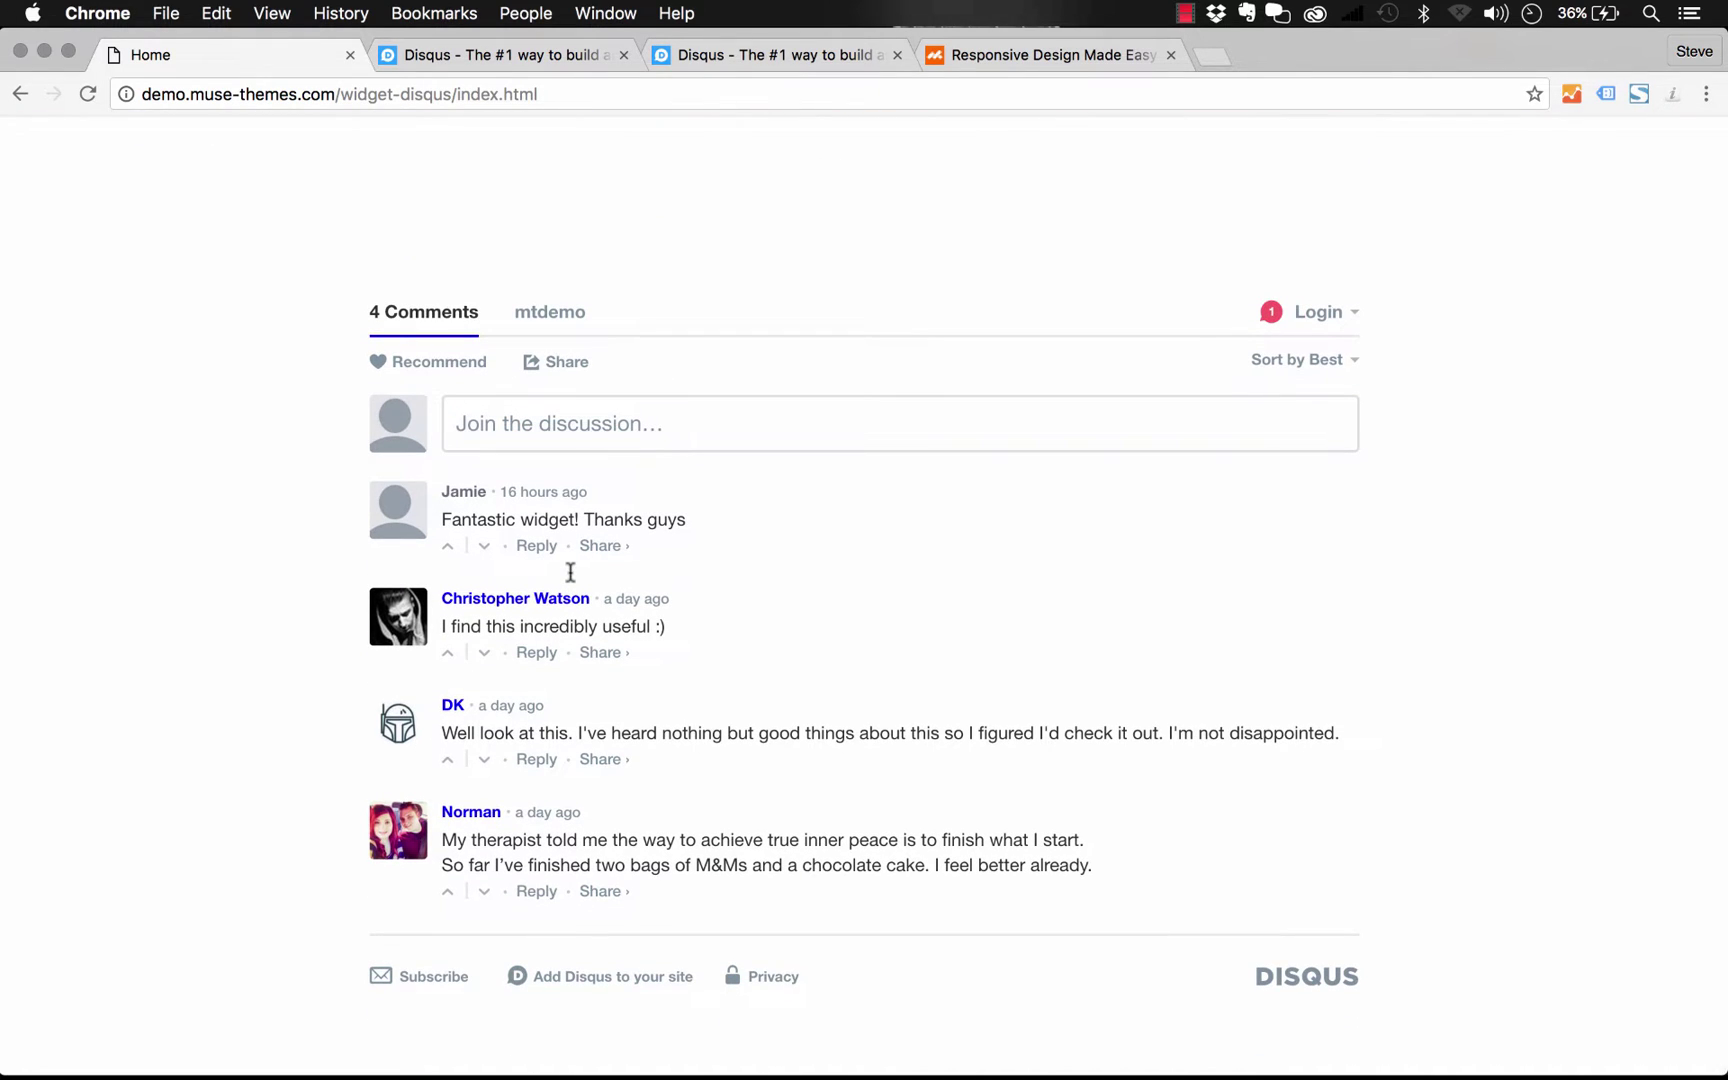
{"action": "left_click", "coordinate": [566, 420]}
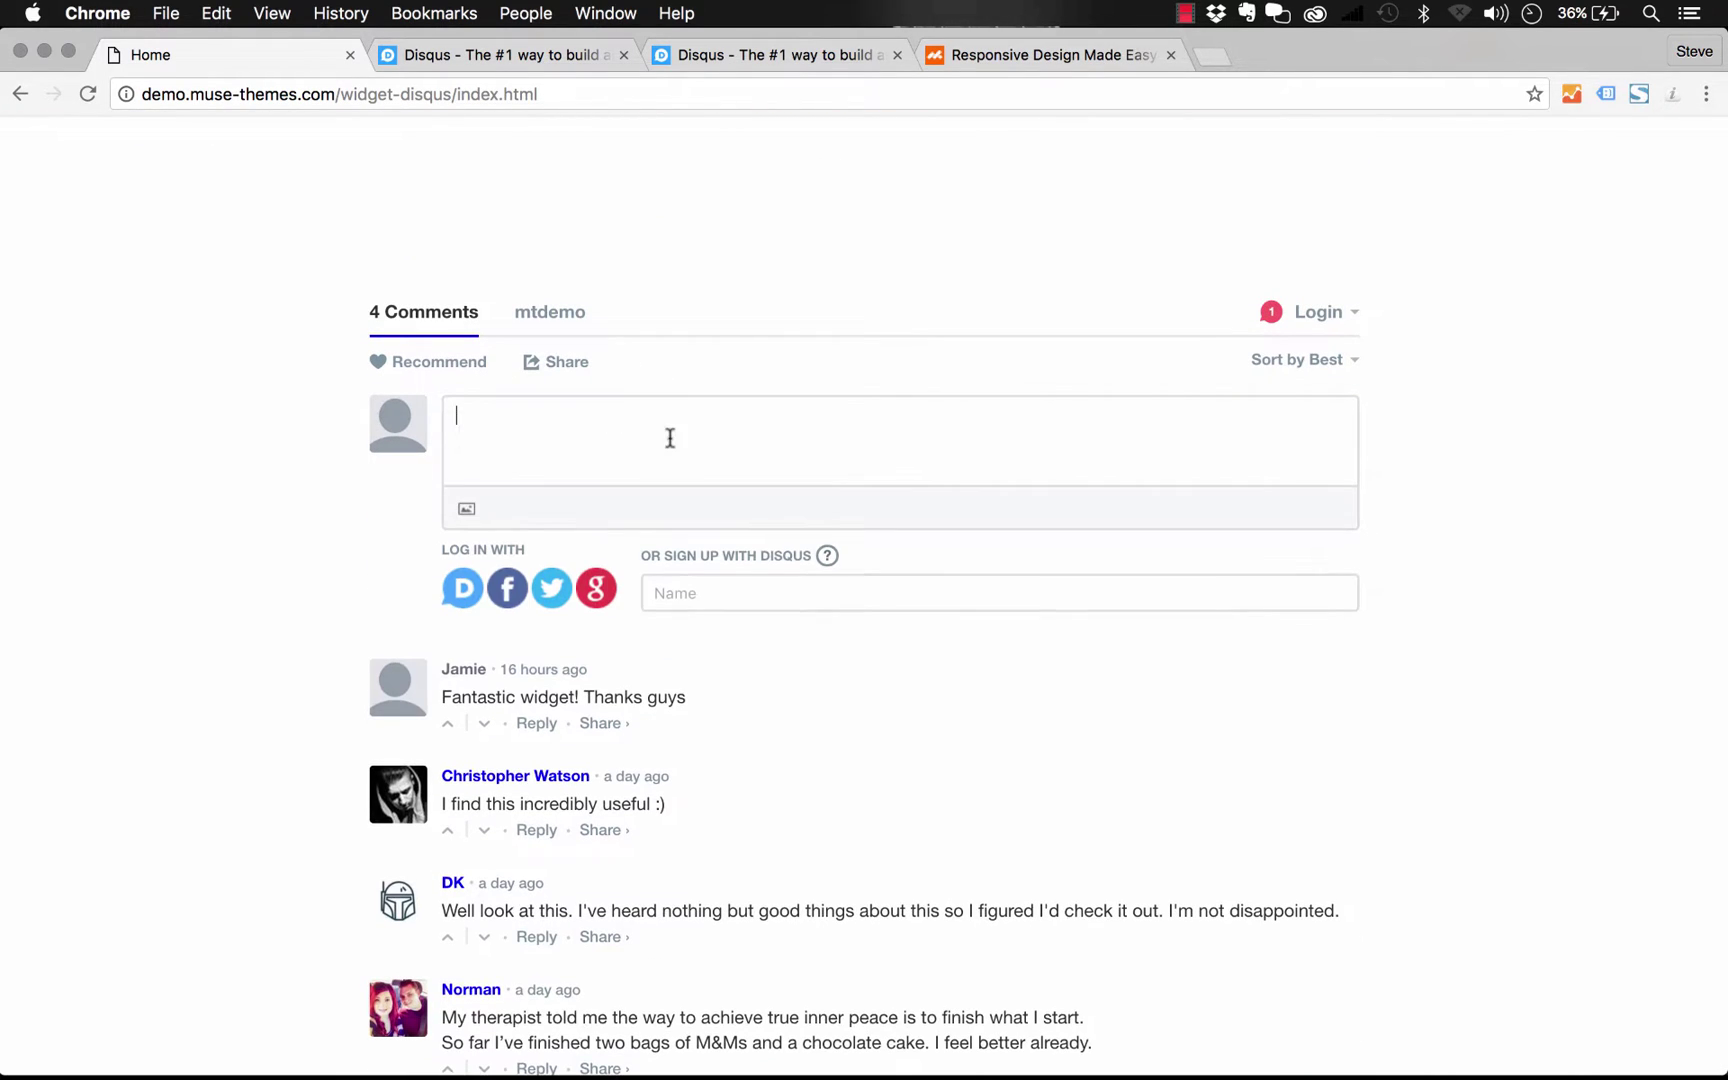
{"action": "type", "text": "Post a comment"}
Enter the commenter's name, choose to post as a guest, fill in the e-mail, and submit
{"action": "left_click", "coordinate": [733, 592]}
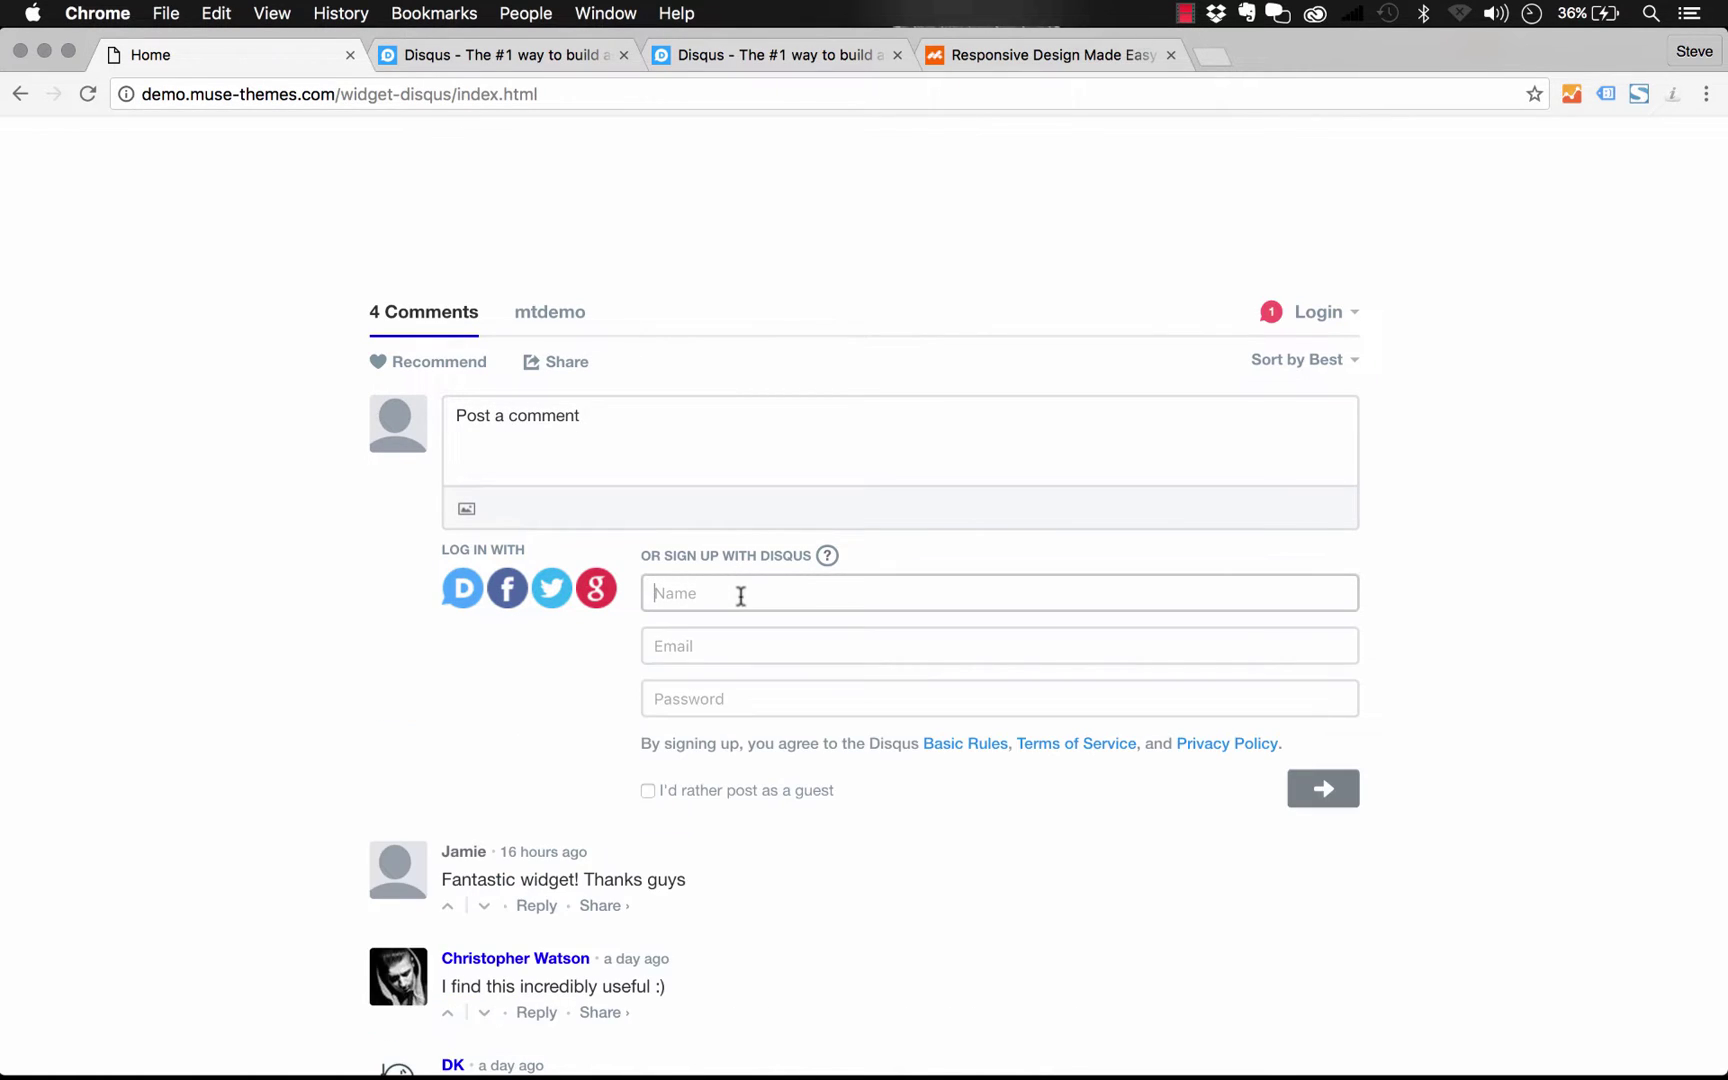
{"action": "type", "text": "Steve"}
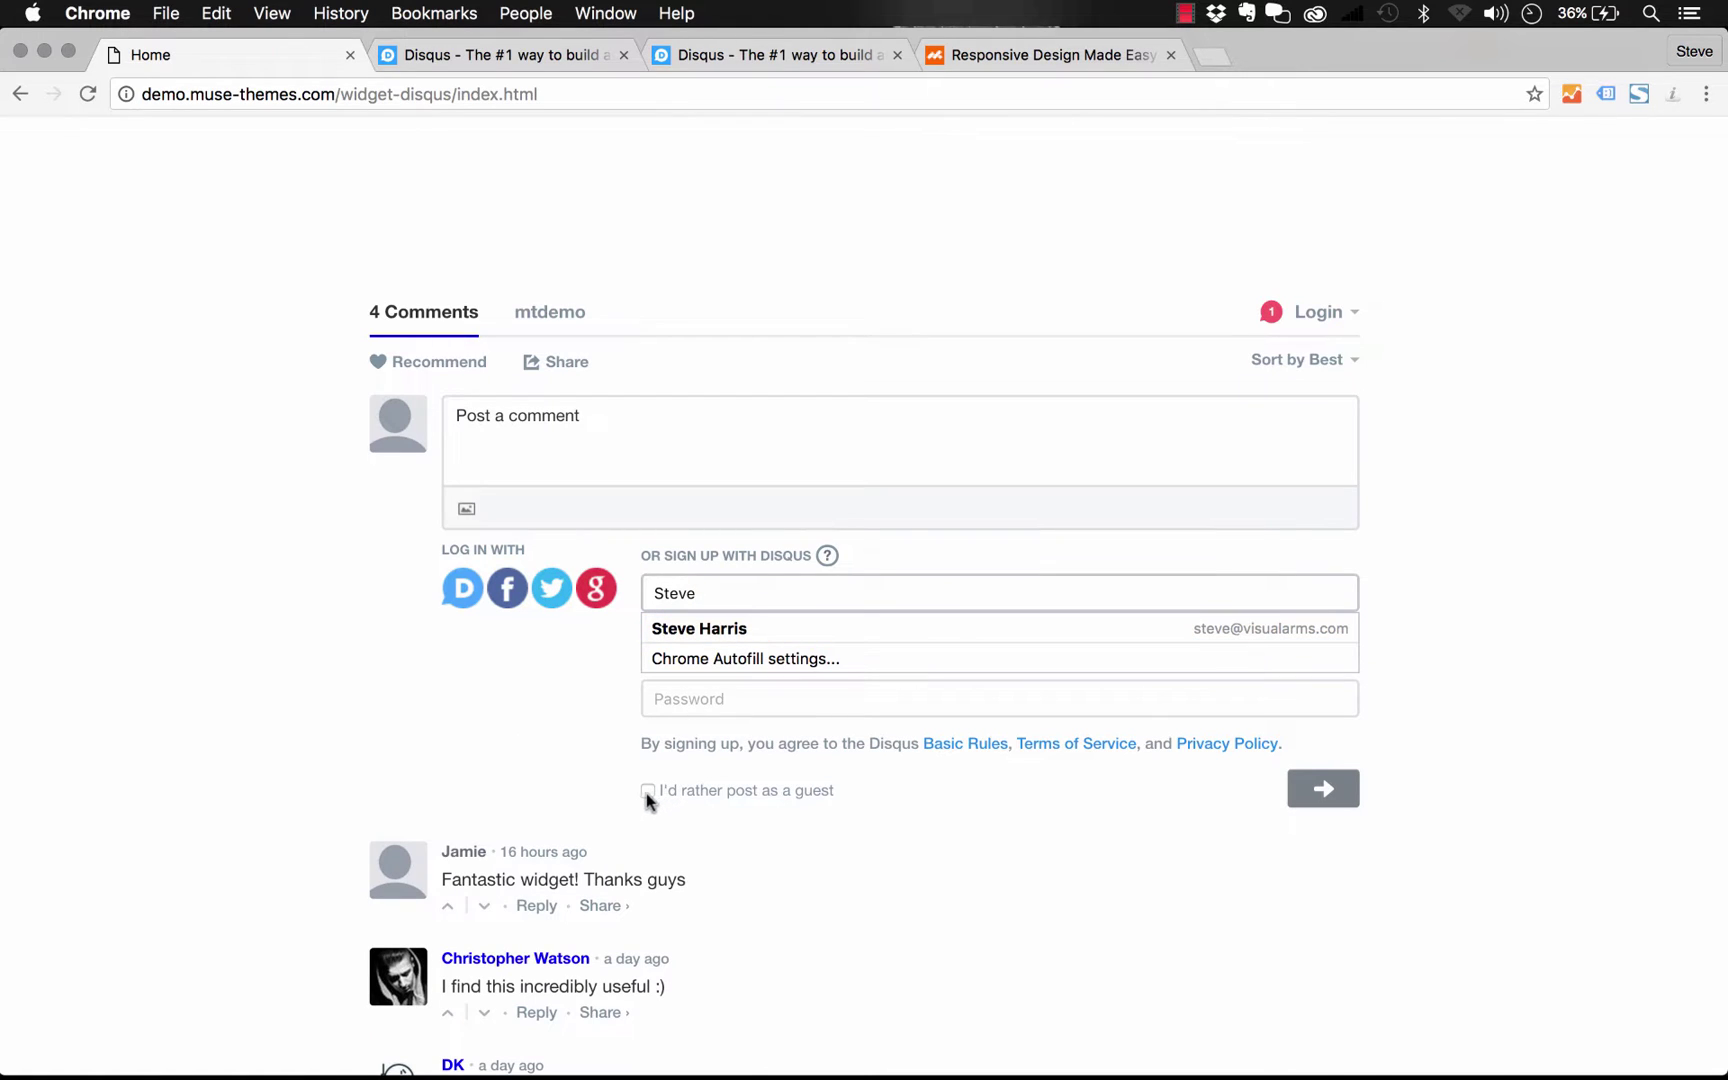
{"action": "left_click", "coordinate": [647, 791]}
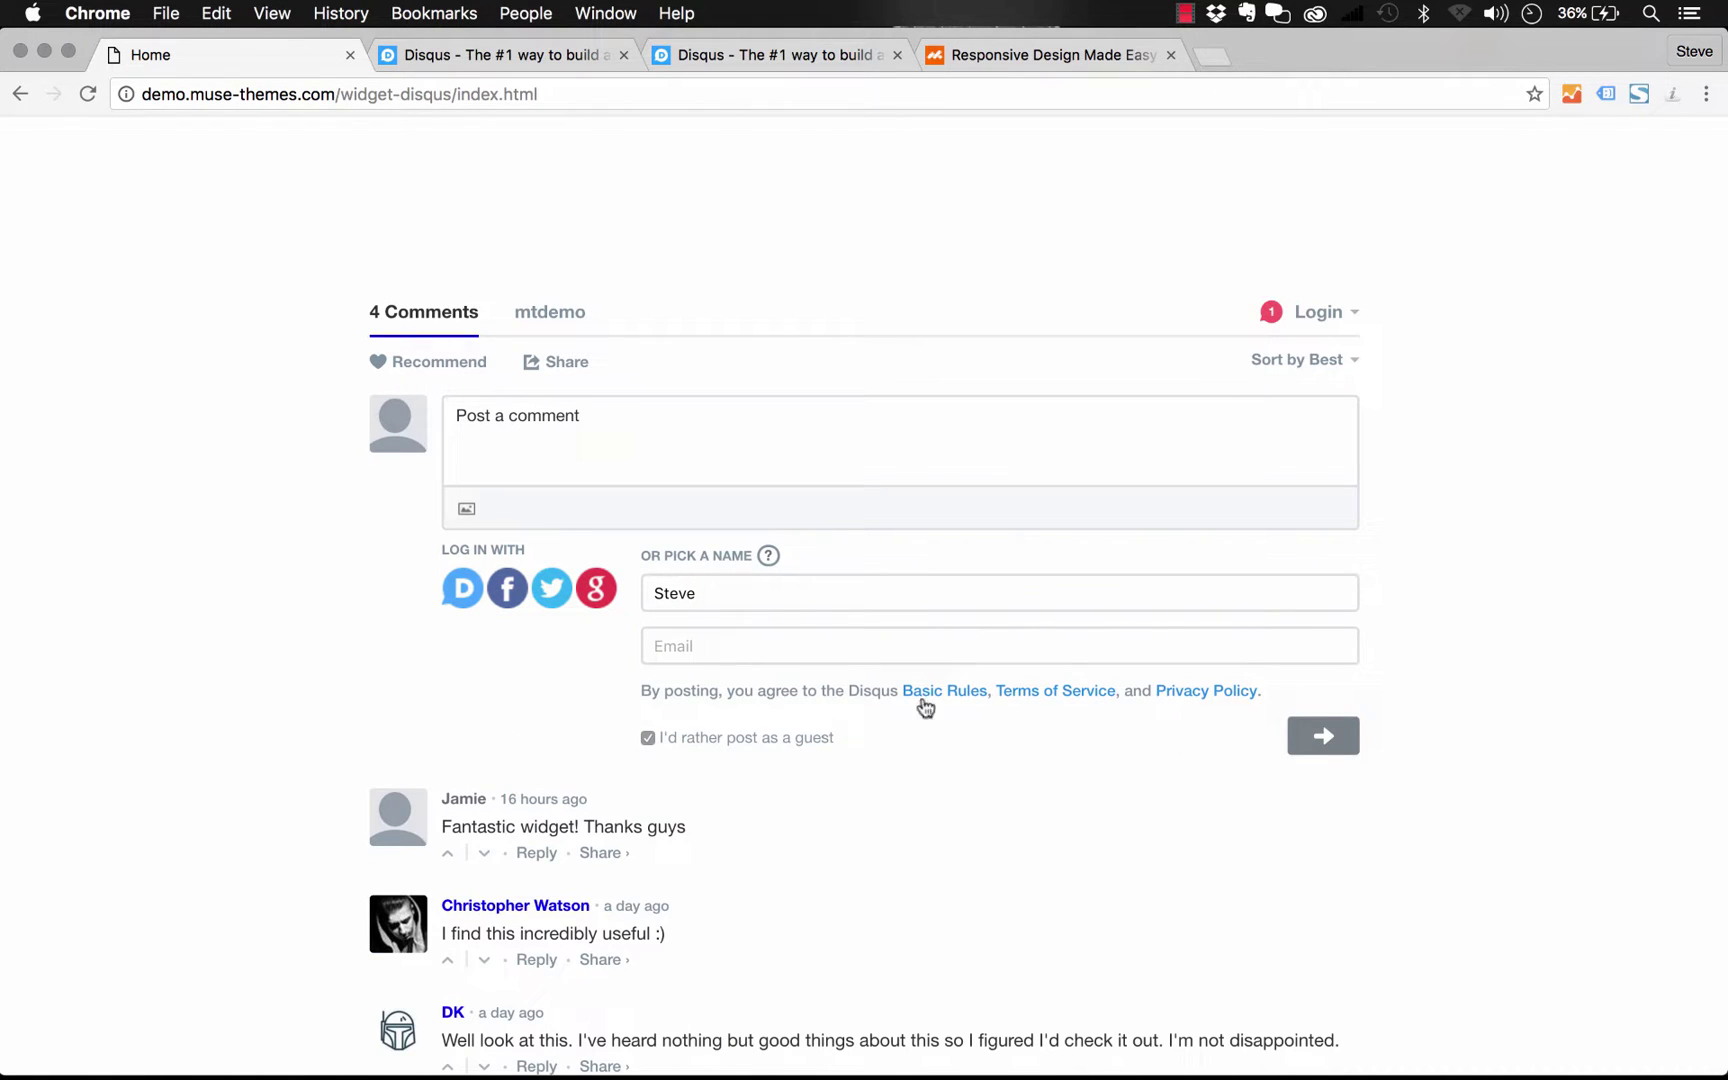
{"action": "left_click", "coordinate": [806, 640]}
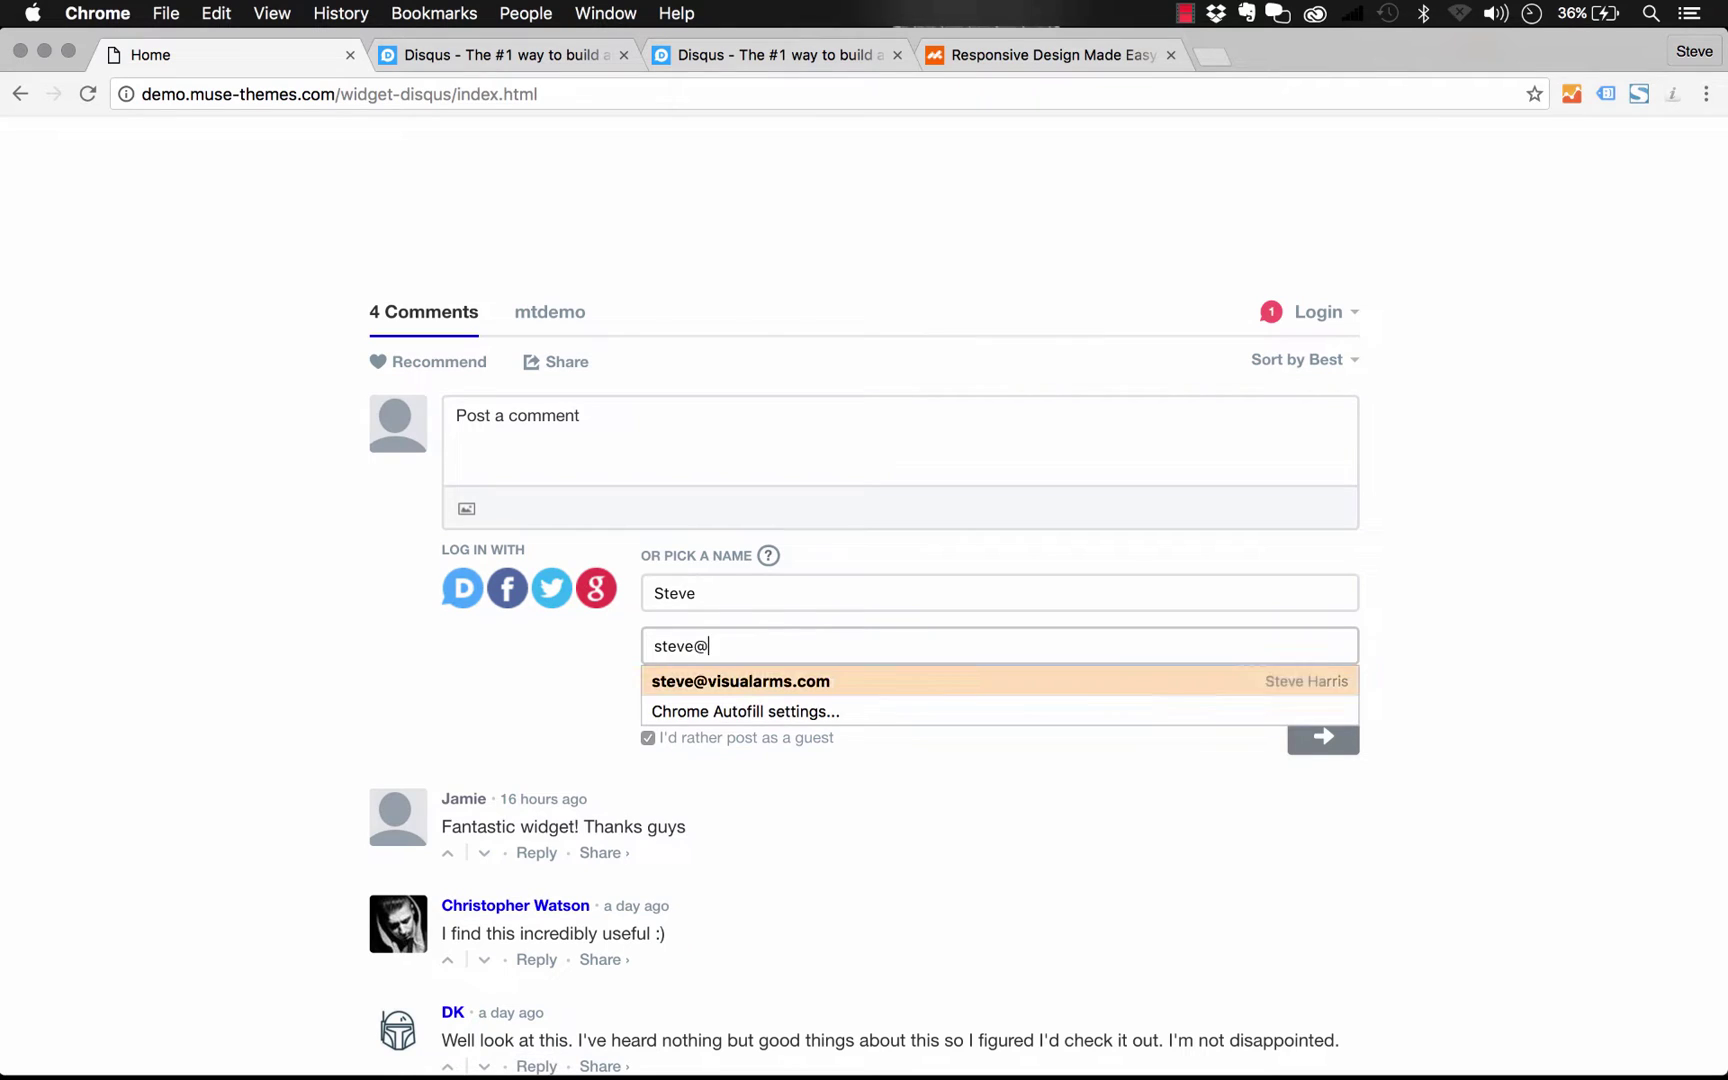
{"action": "key", "text": "Return"}
{"action": "left_click", "coordinate": [1340, 737]}
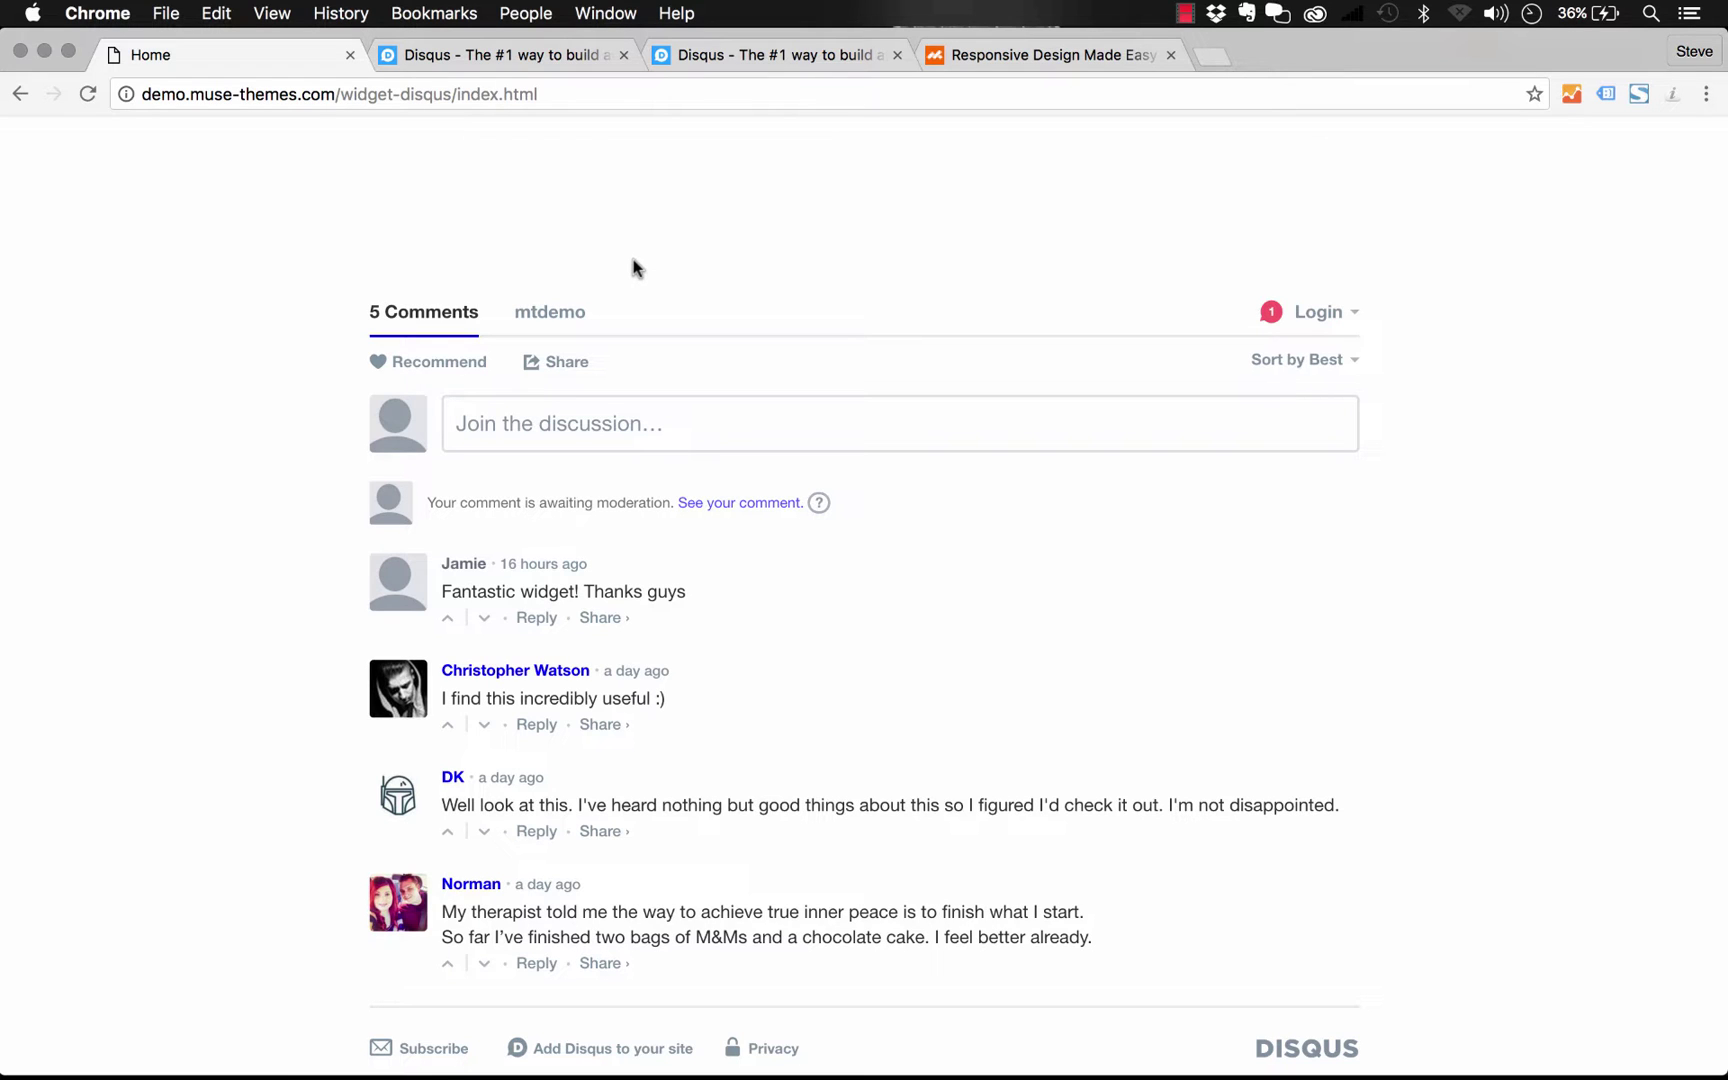
From the disqus.com homepage, sign up for a Disqus account with the user's name
{"action": "left_click", "coordinate": [525, 50]}
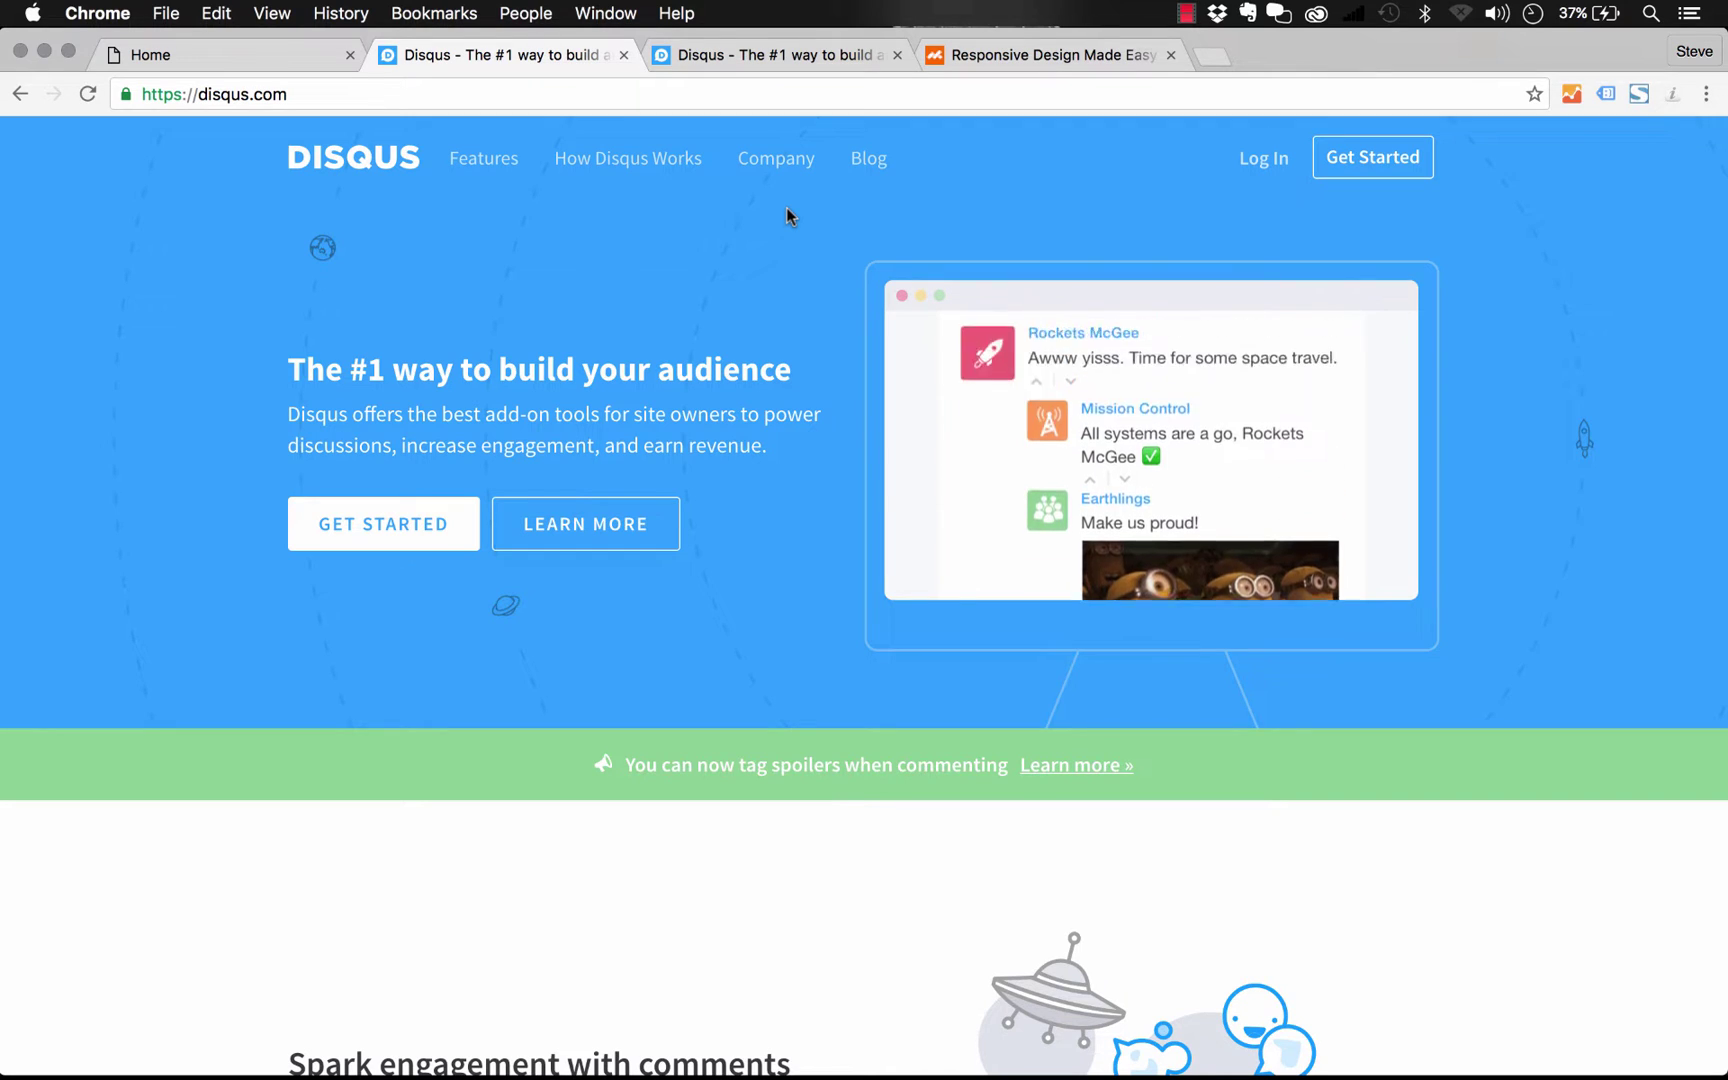
{"action": "left_click", "coordinate": [1370, 163]}
{"action": "type", "text": "Steve"}
{"action": "key", "text": "Return"}
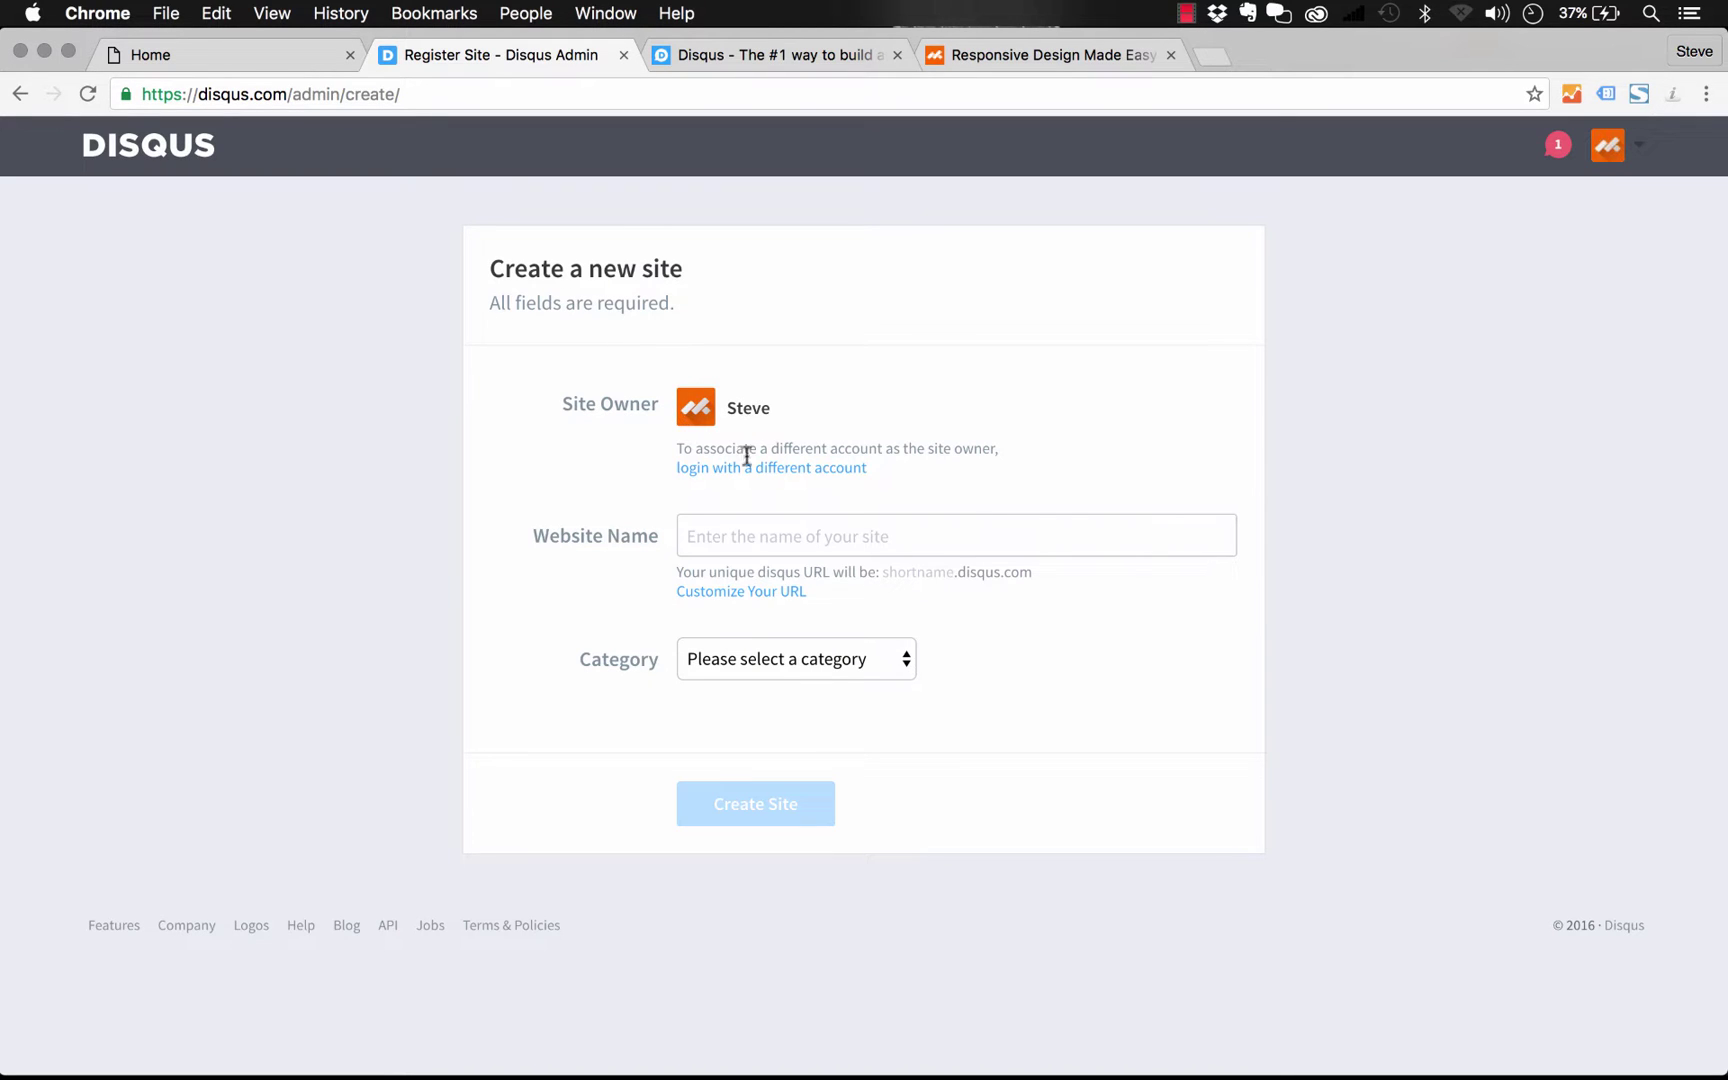
Create a Disqus site named musesample in the Business category
{"action": "left_click", "coordinate": [787, 533]}
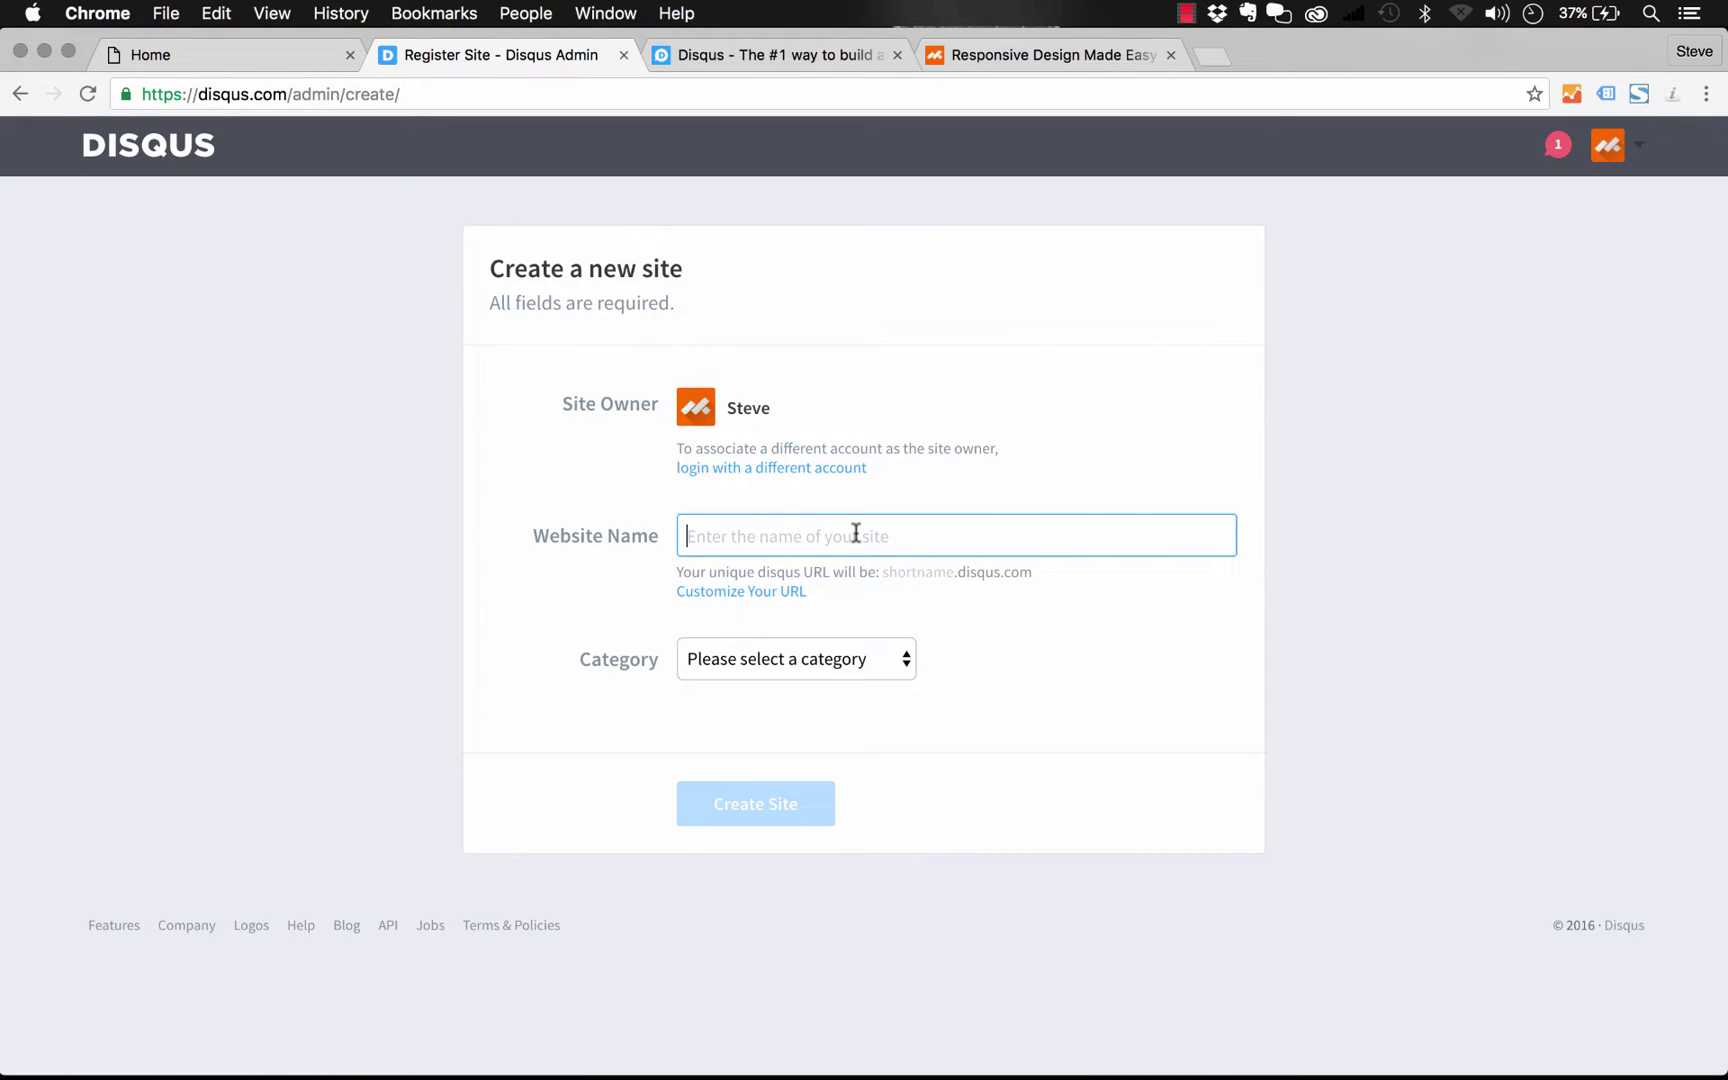
{"action": "type", "text": "musesample"}
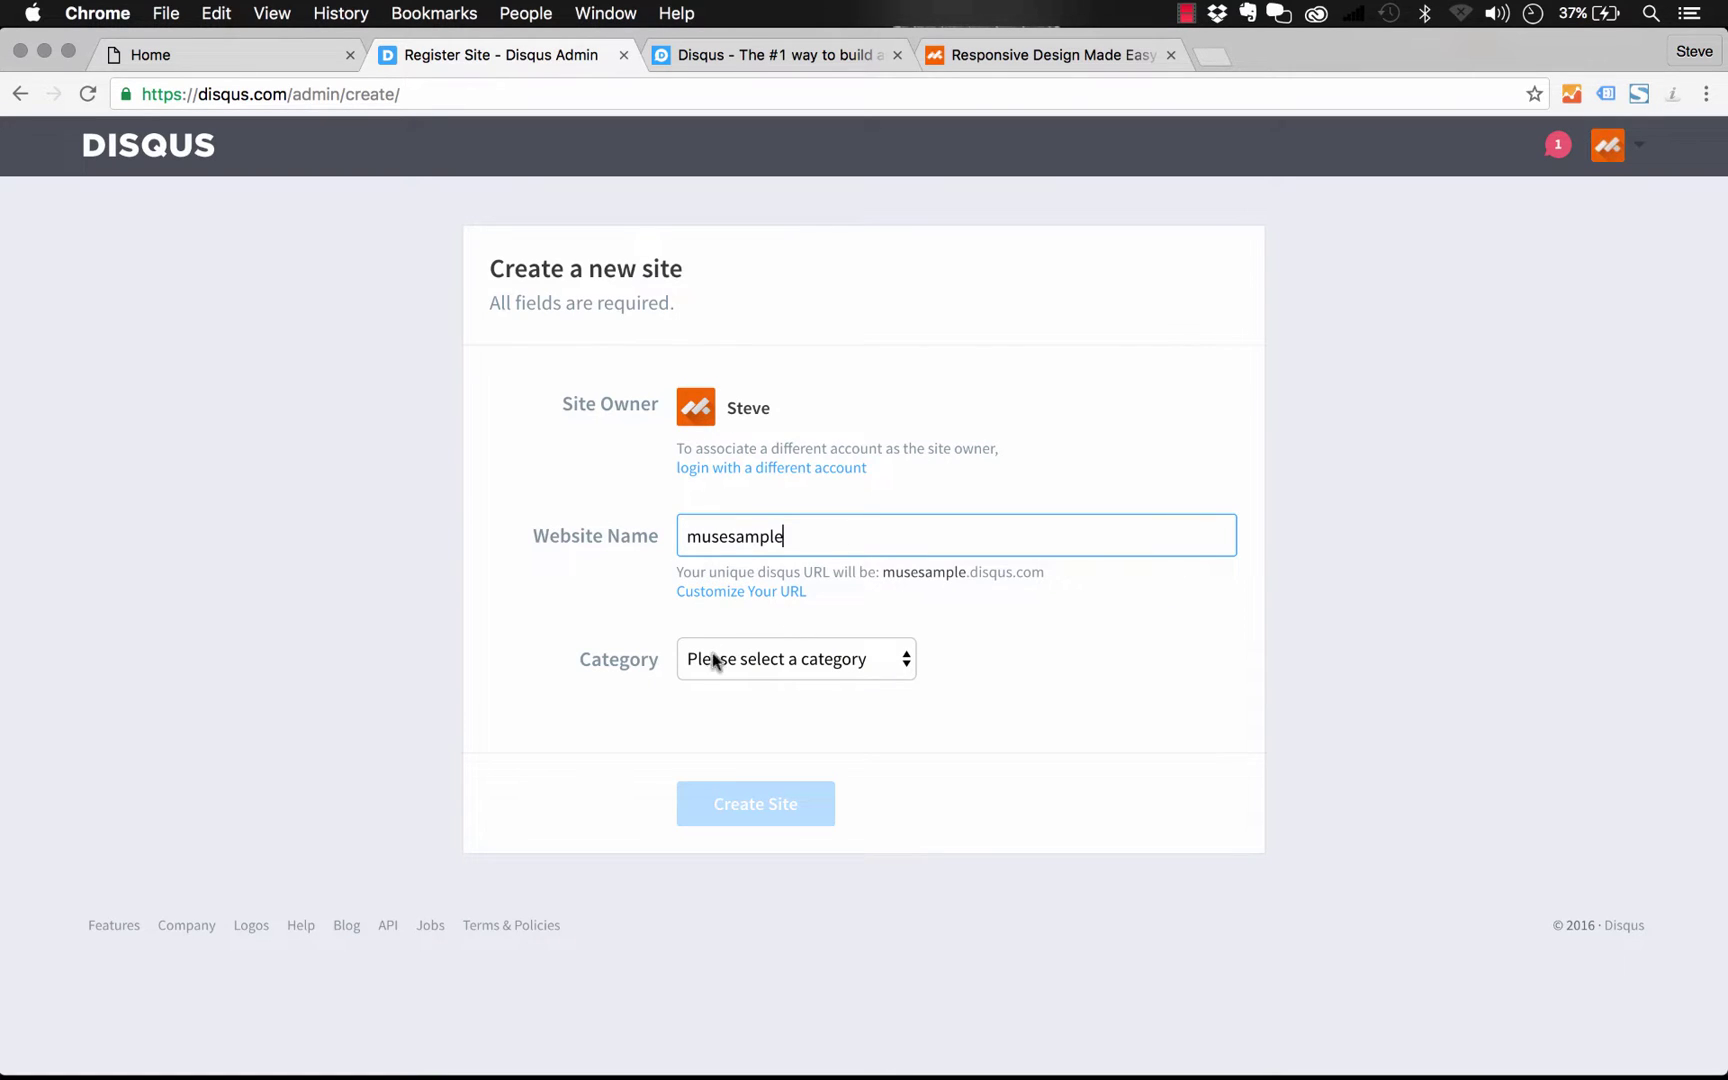
{"action": "left_click", "coordinate": [764, 658]}
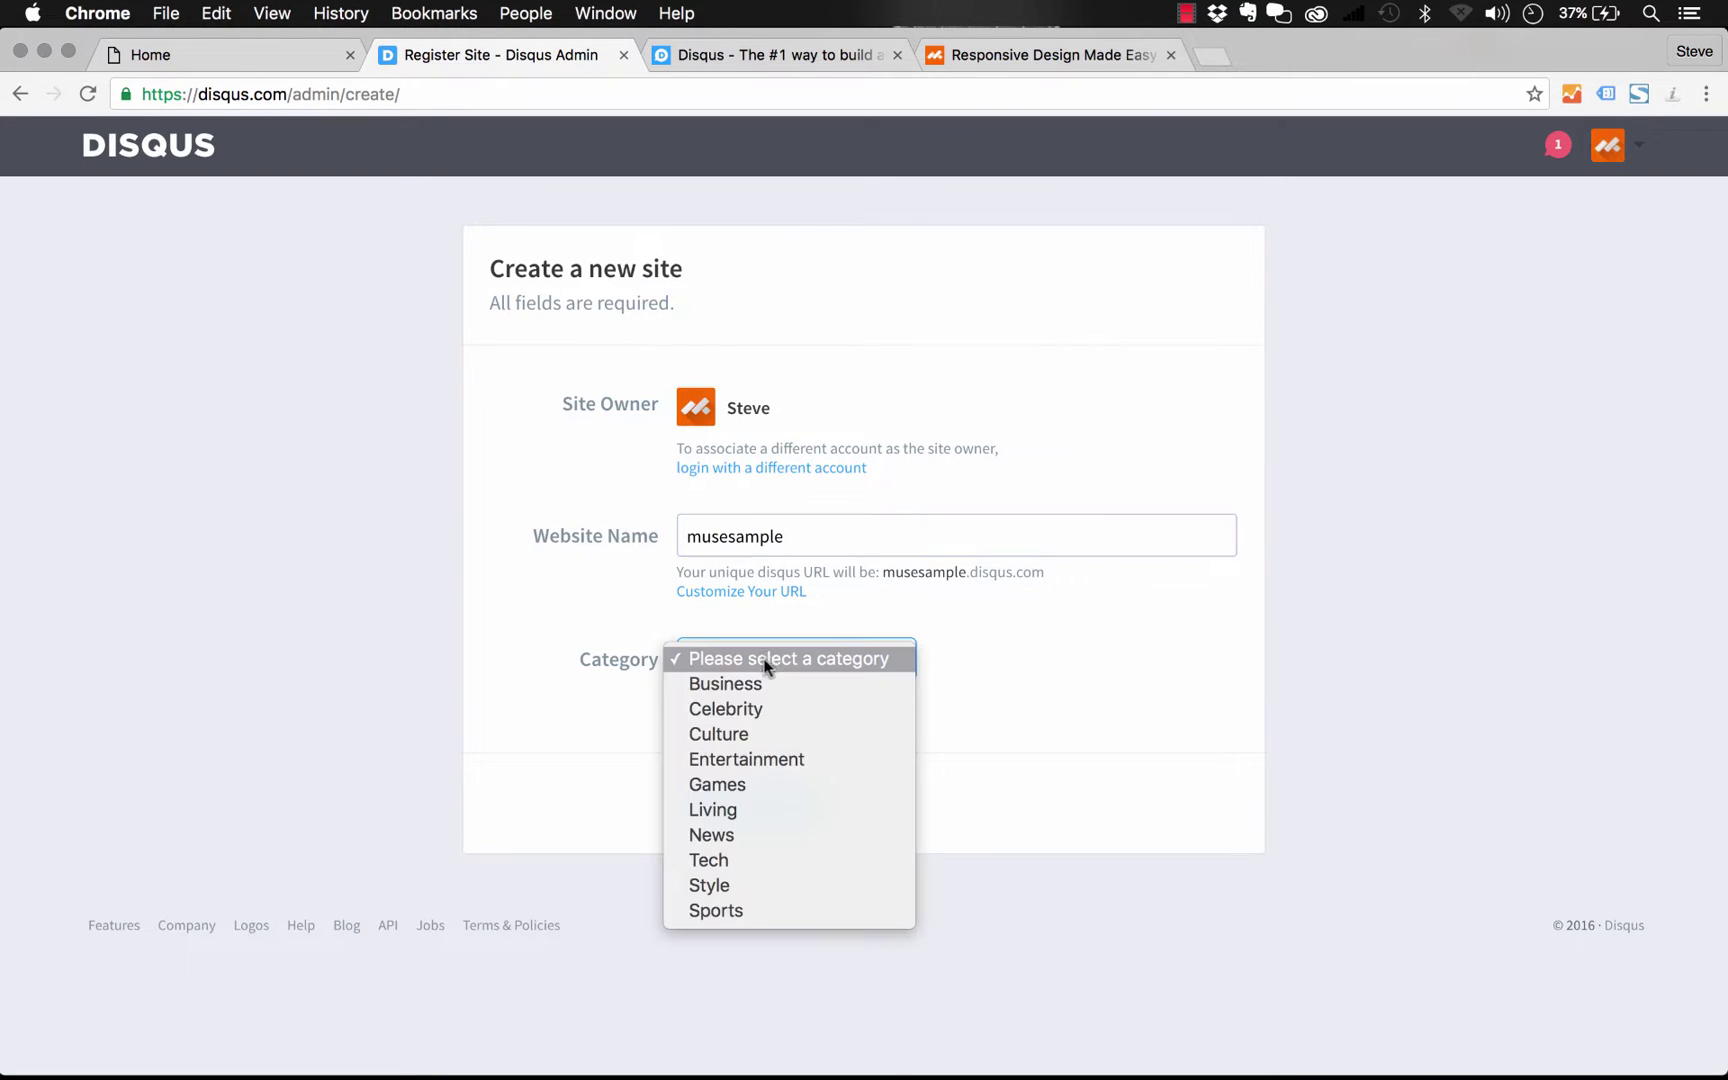
{"action": "left_click", "coordinate": [755, 683]}
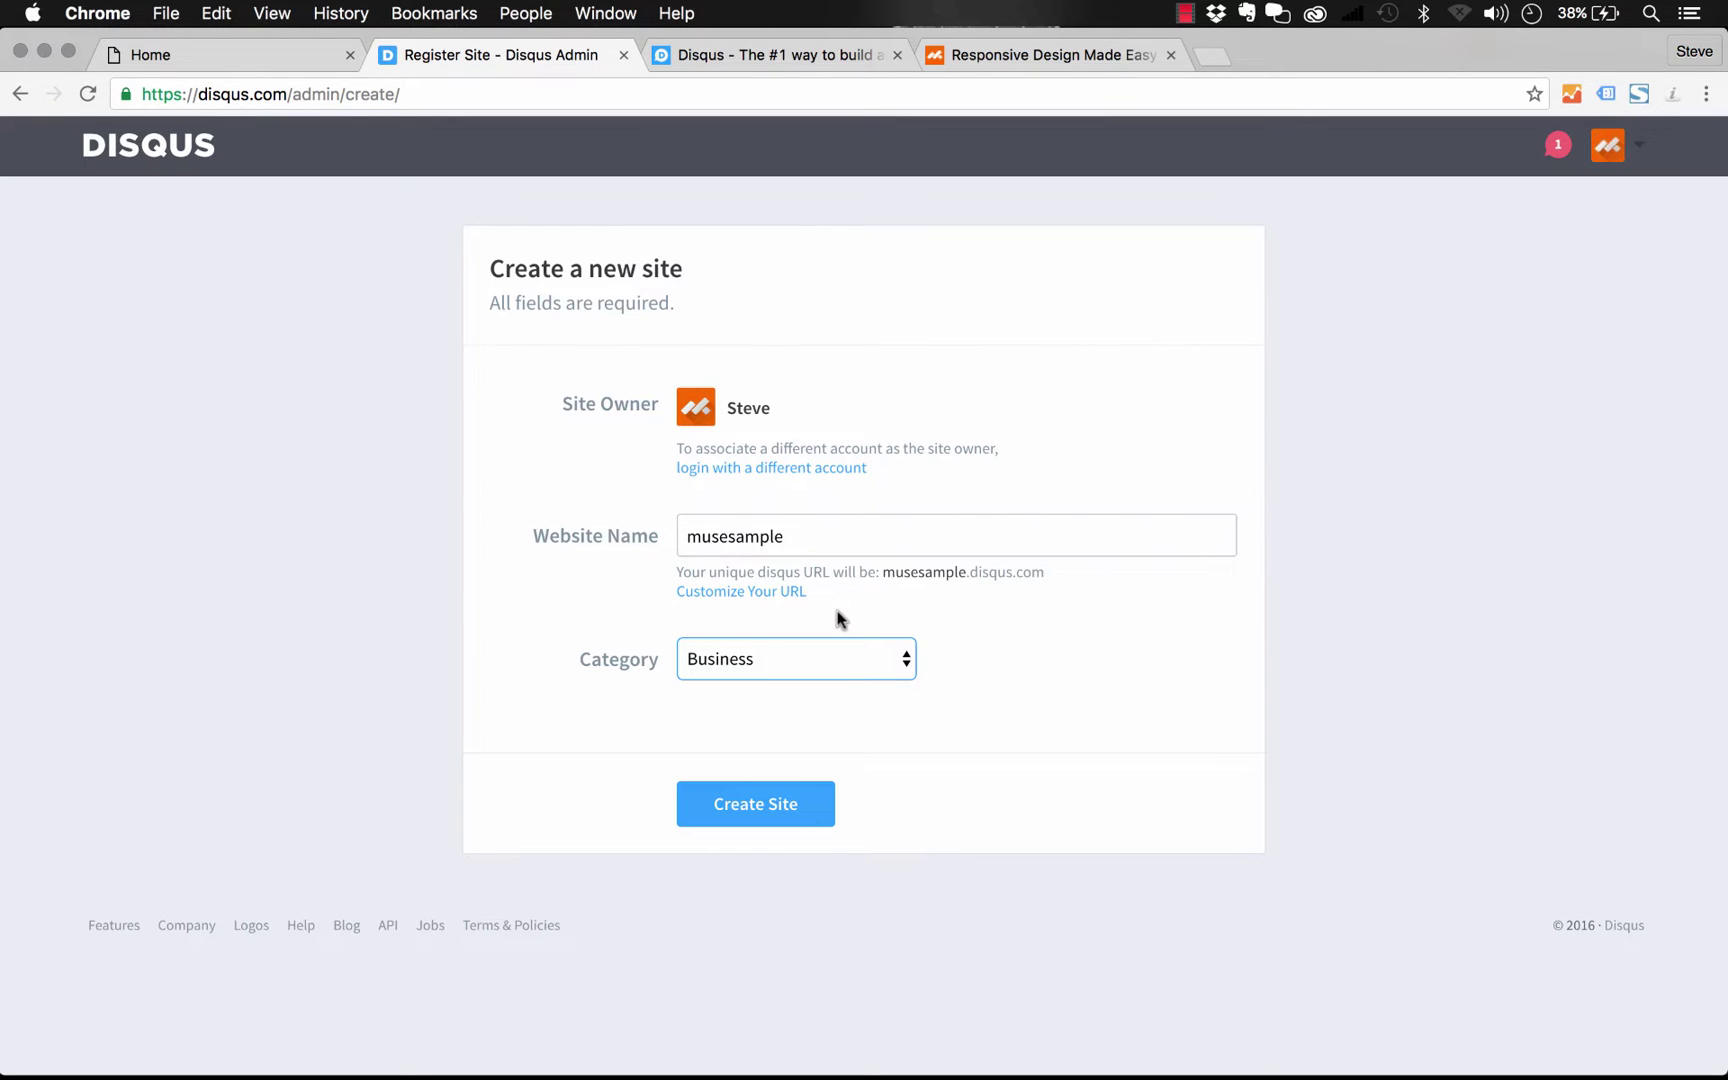
{"action": "left_click", "coordinate": [749, 816]}
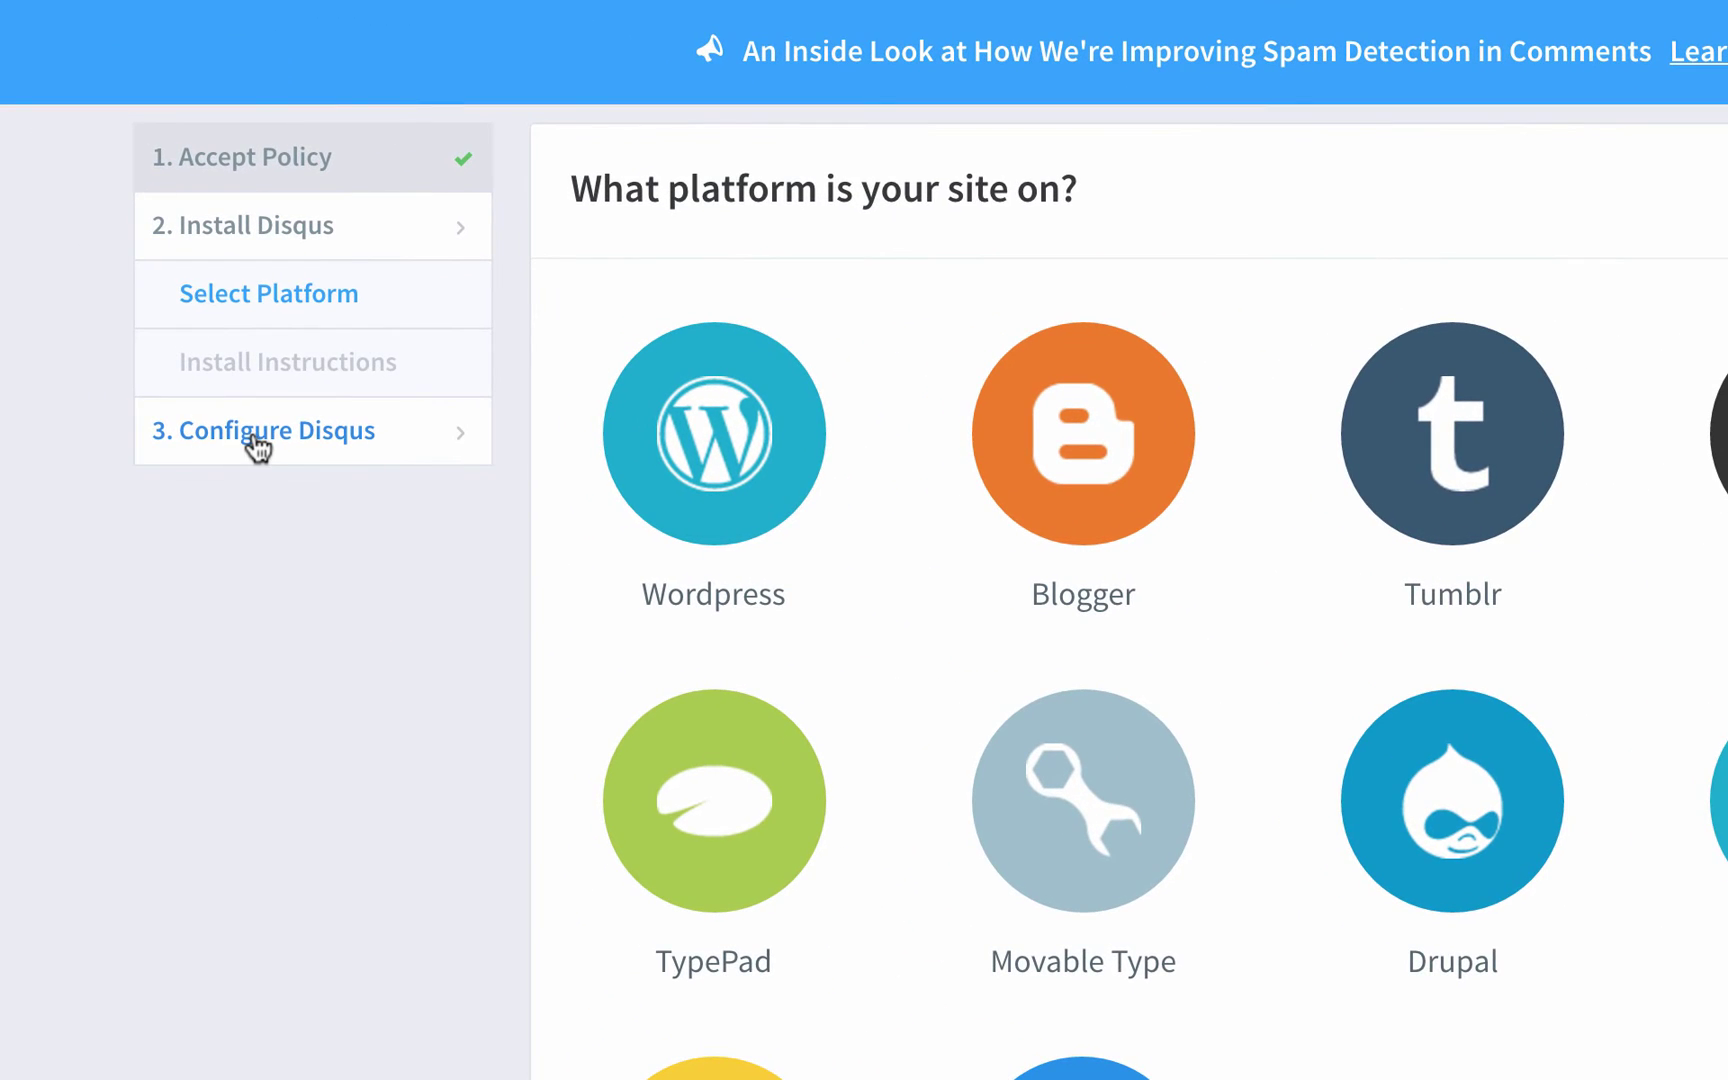
On the site configuration page, keep the colour scheme and typeface set to Auto
{"action": "left_click", "coordinate": [252, 431]}
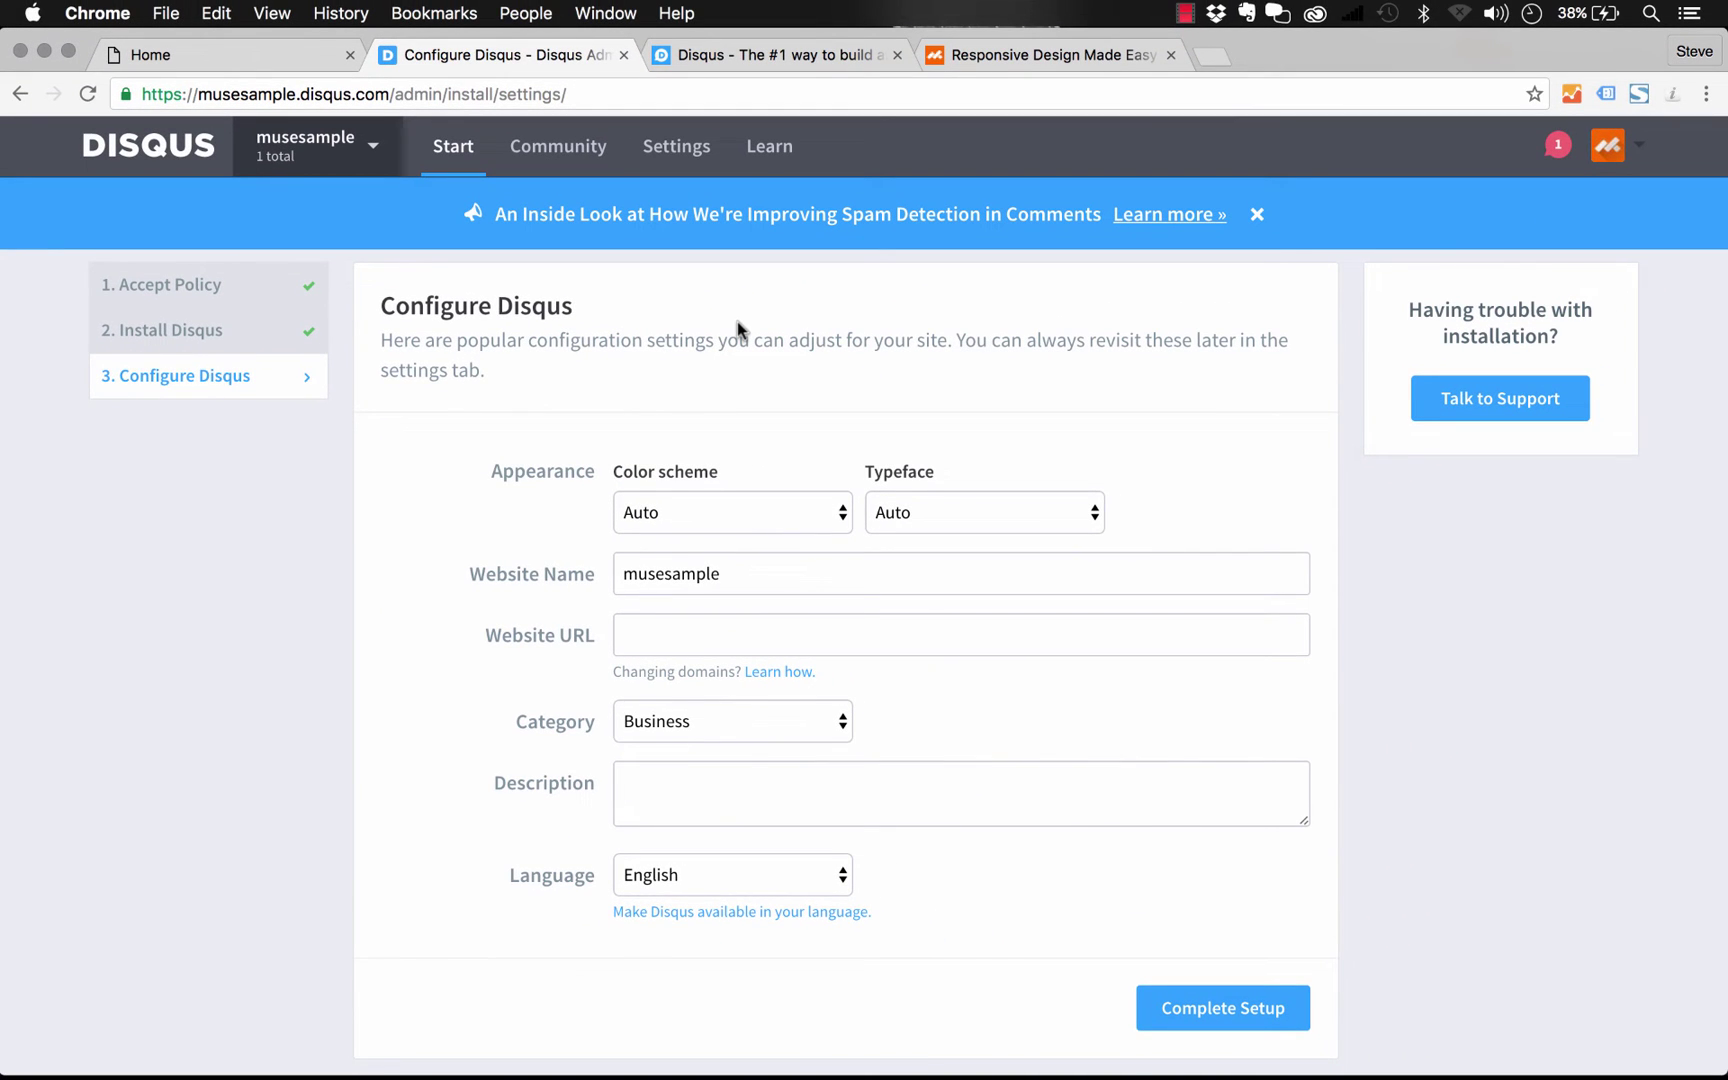
{"action": "scroll", "coordinate": [718, 430], "scroll_direction": "down", "scroll_amount": 1}
{"action": "left_click", "coordinate": [692, 470]}
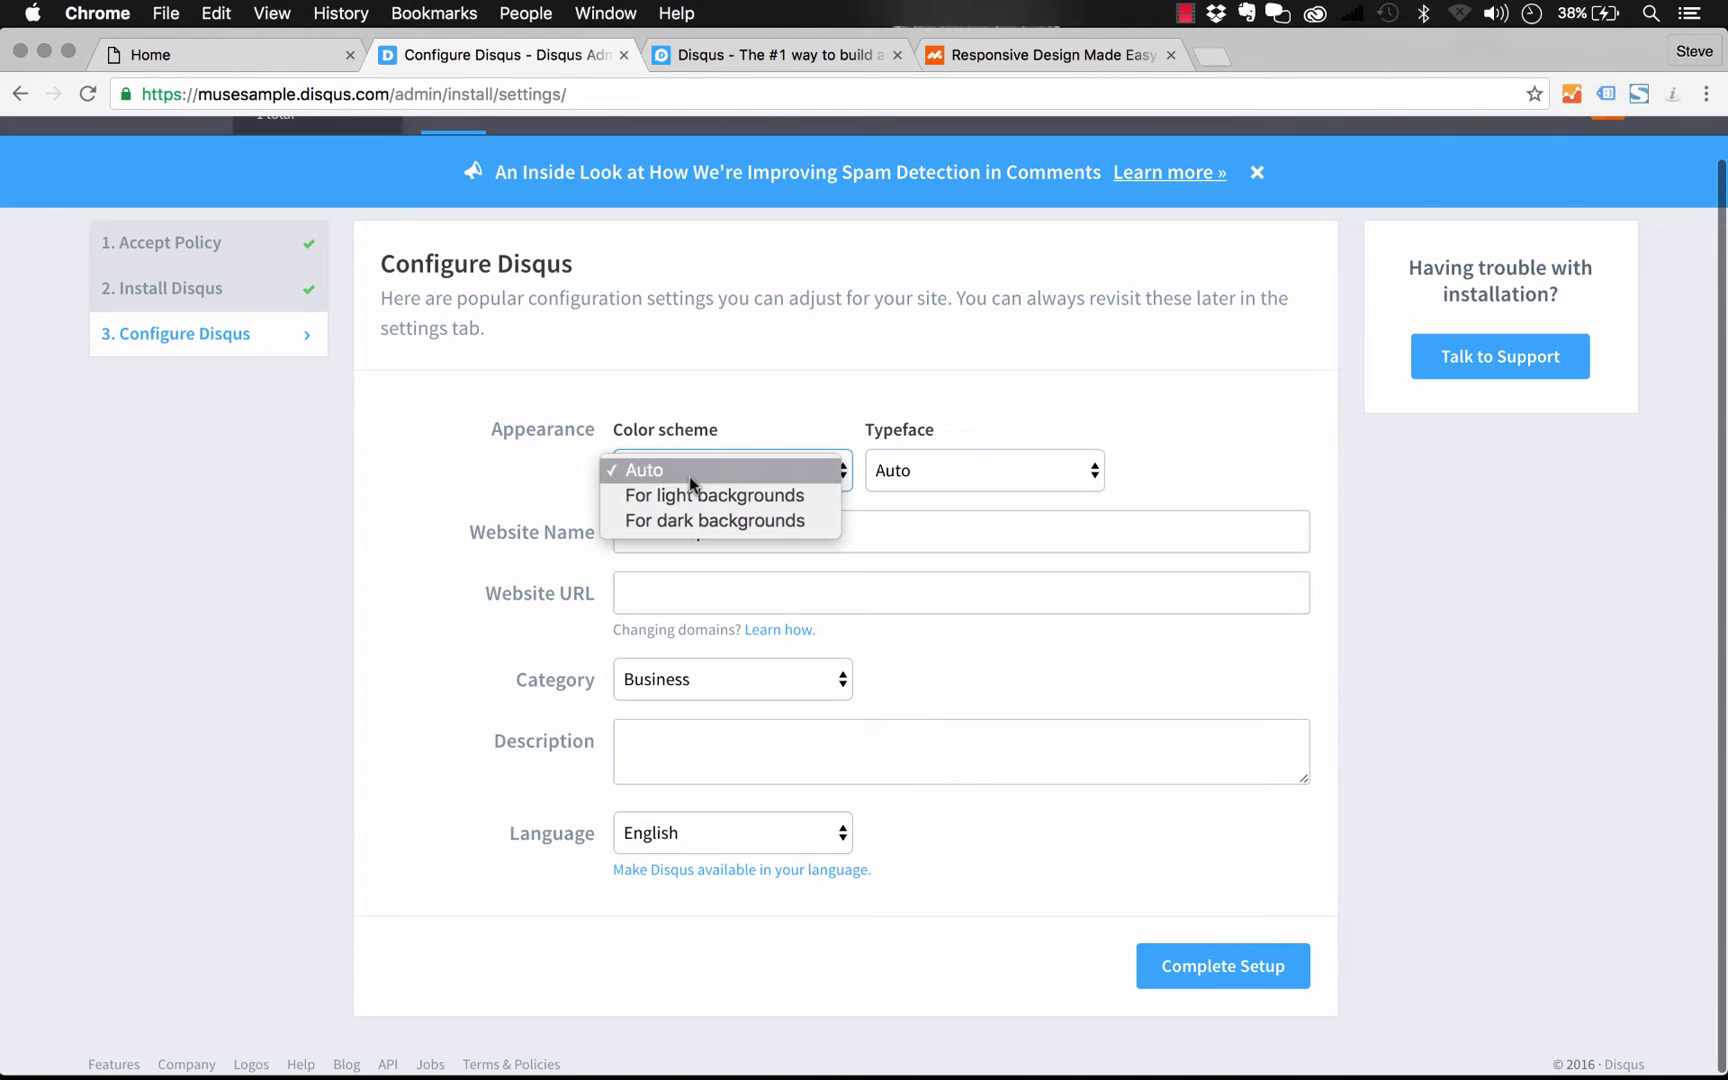
{"action": "left_click", "coordinate": [741, 420]}
{"action": "left_click", "coordinate": [688, 473]}
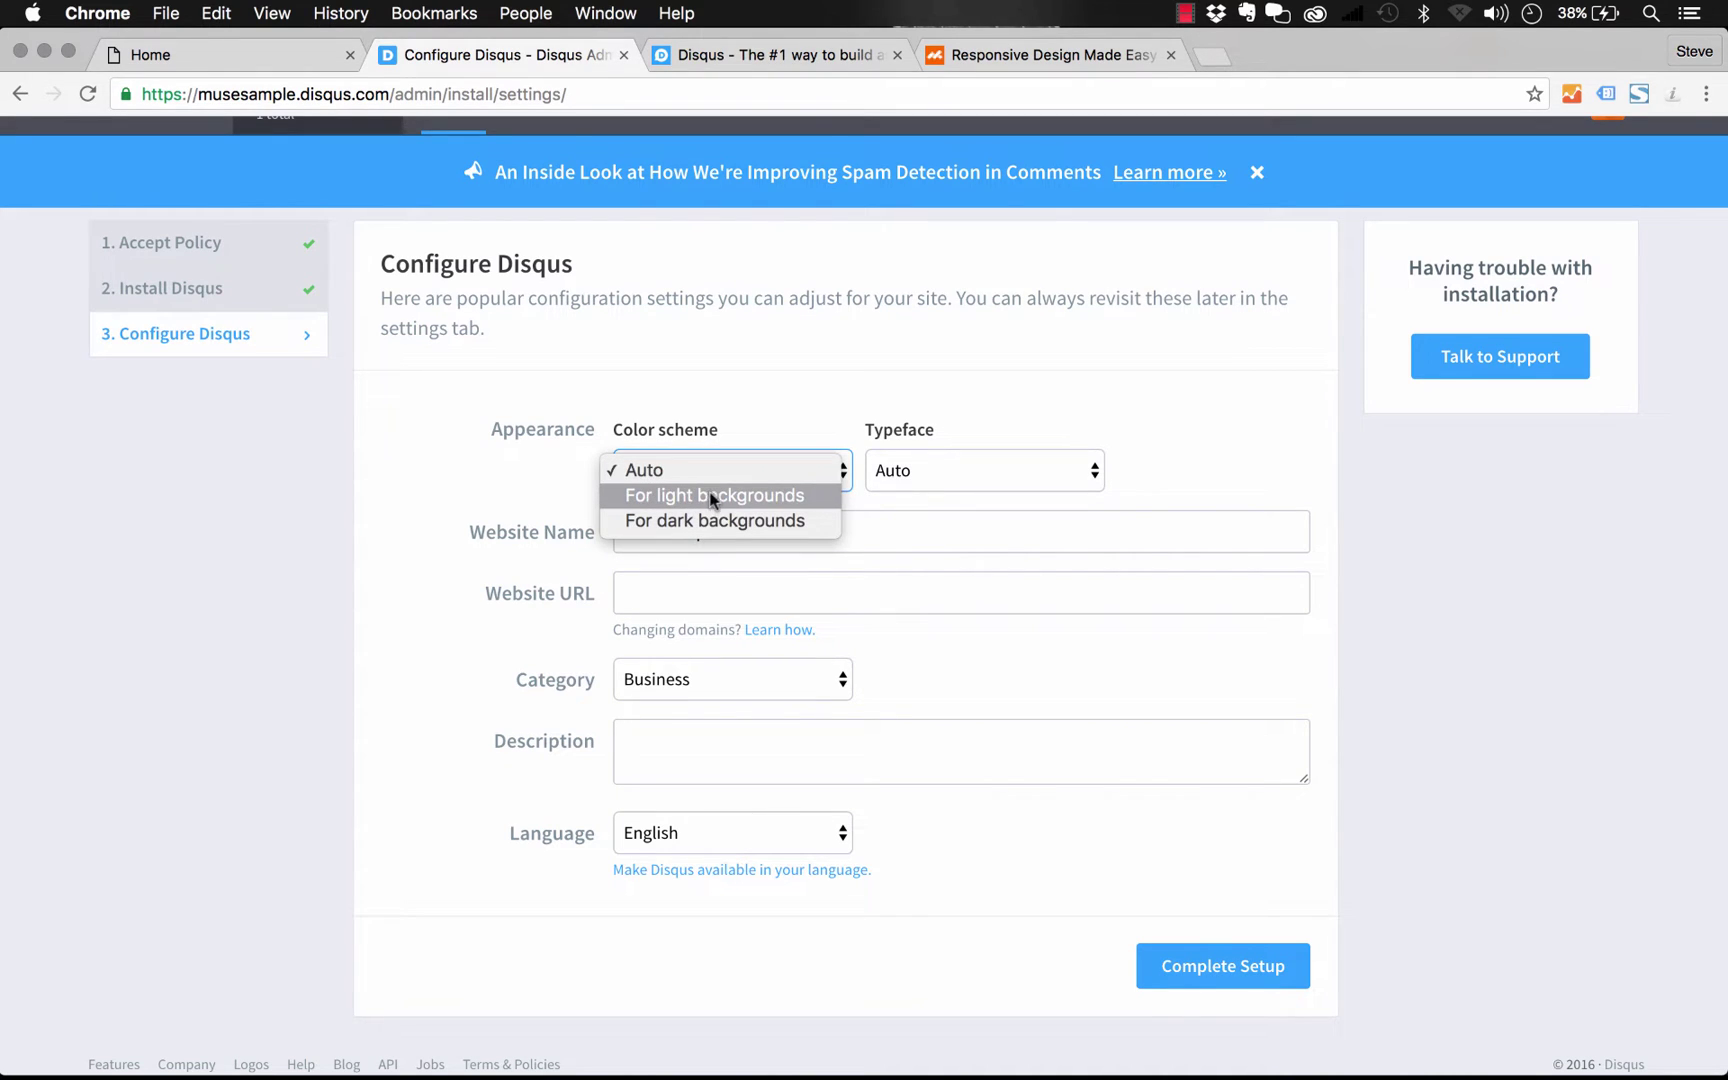
{"action": "left_click", "coordinate": [921, 380]}
{"action": "left_click", "coordinate": [950, 476]}
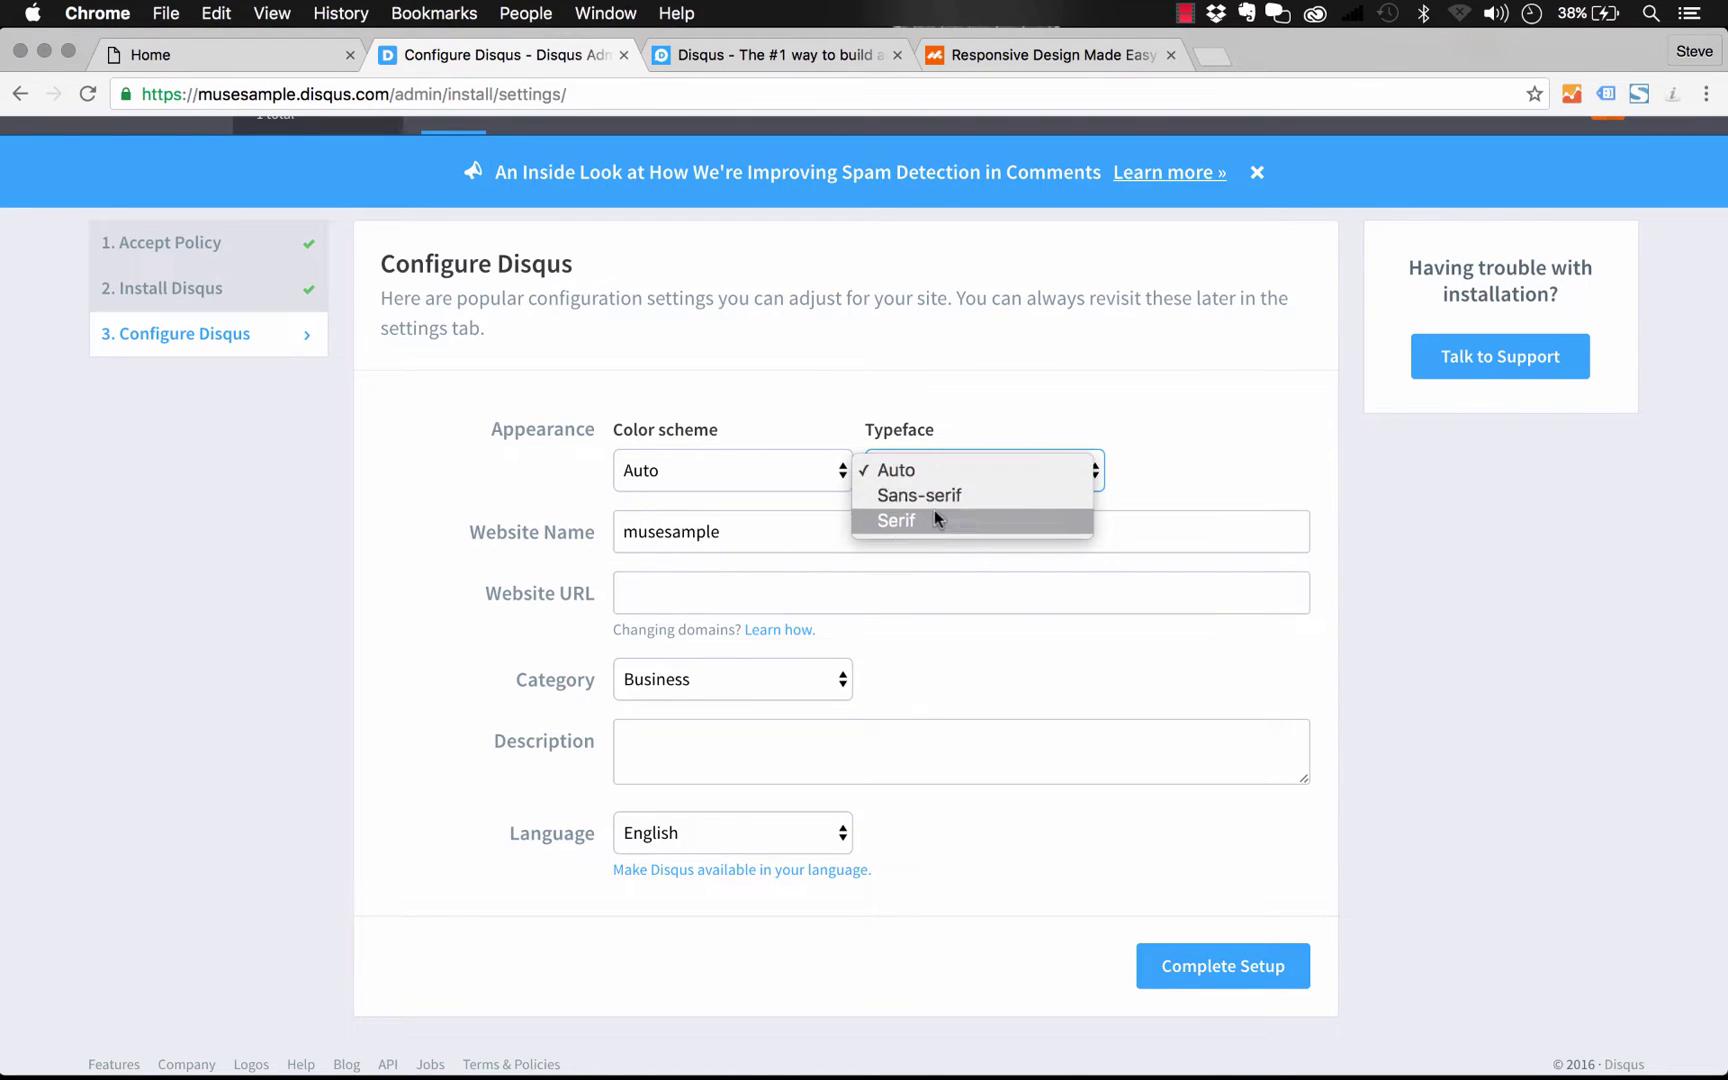
{"action": "left_click", "coordinate": [1153, 430]}
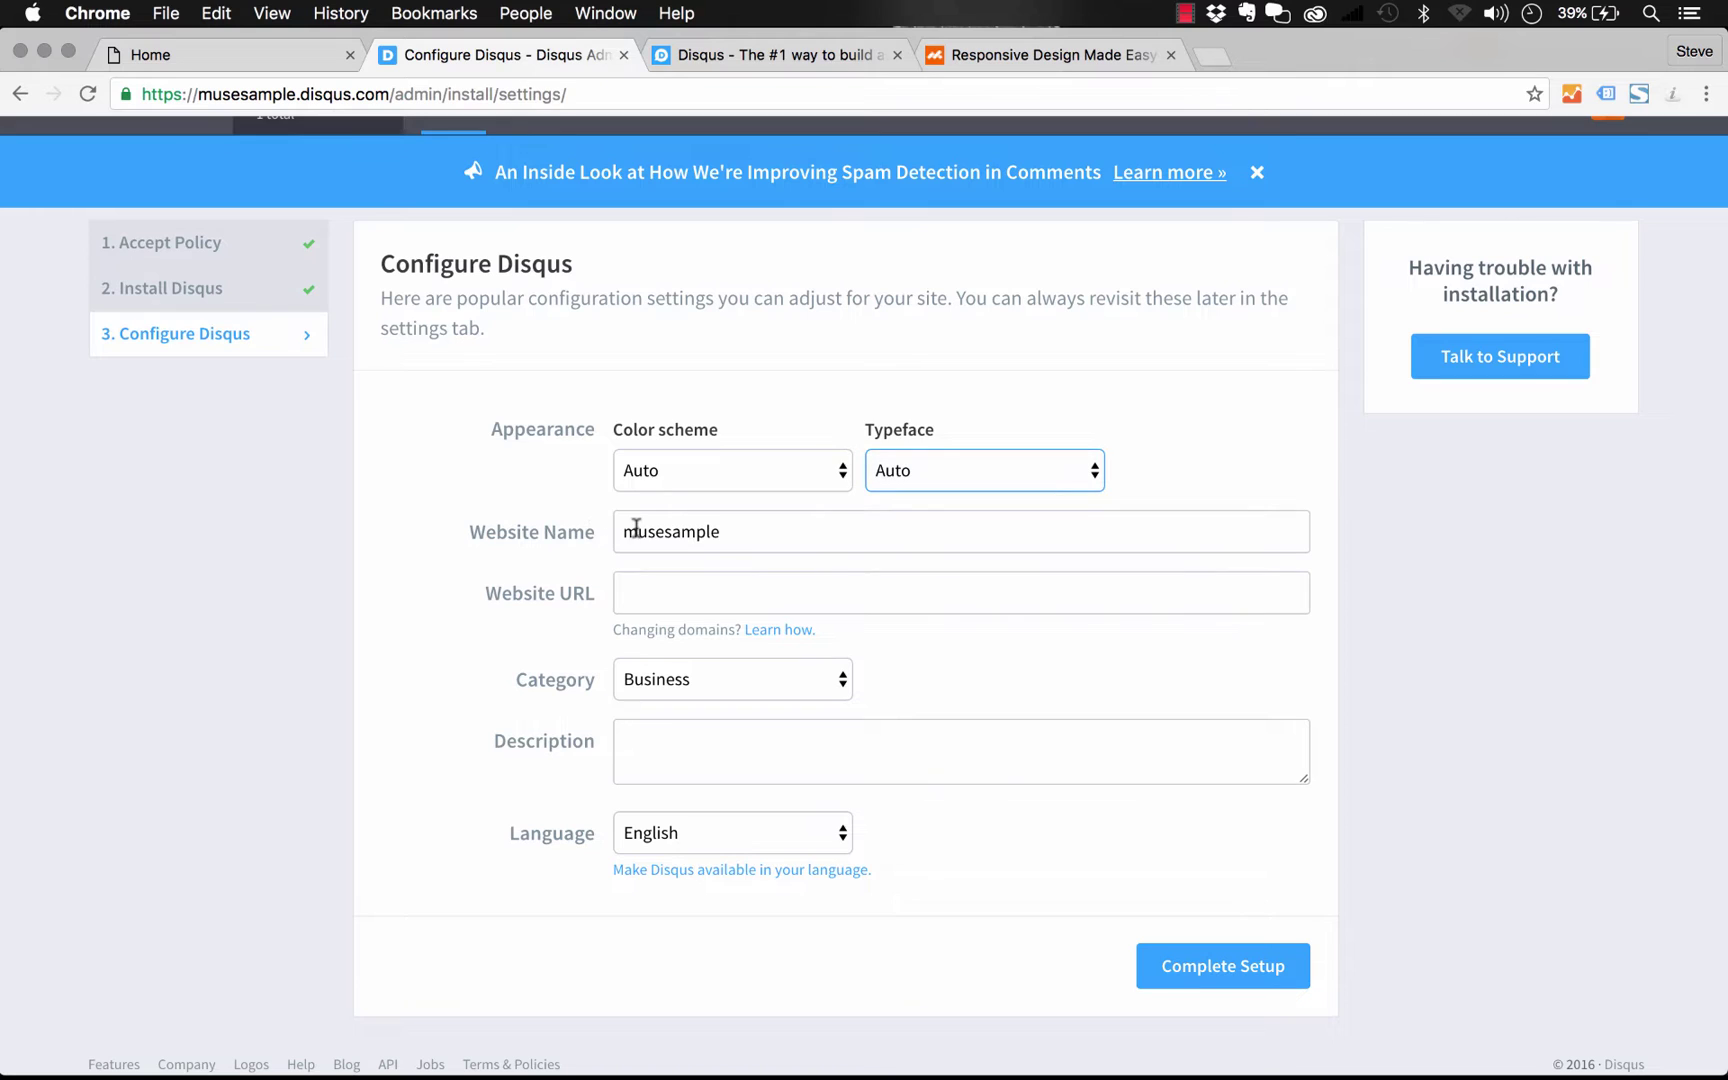
{"action": "left_click", "coordinate": [651, 592]}
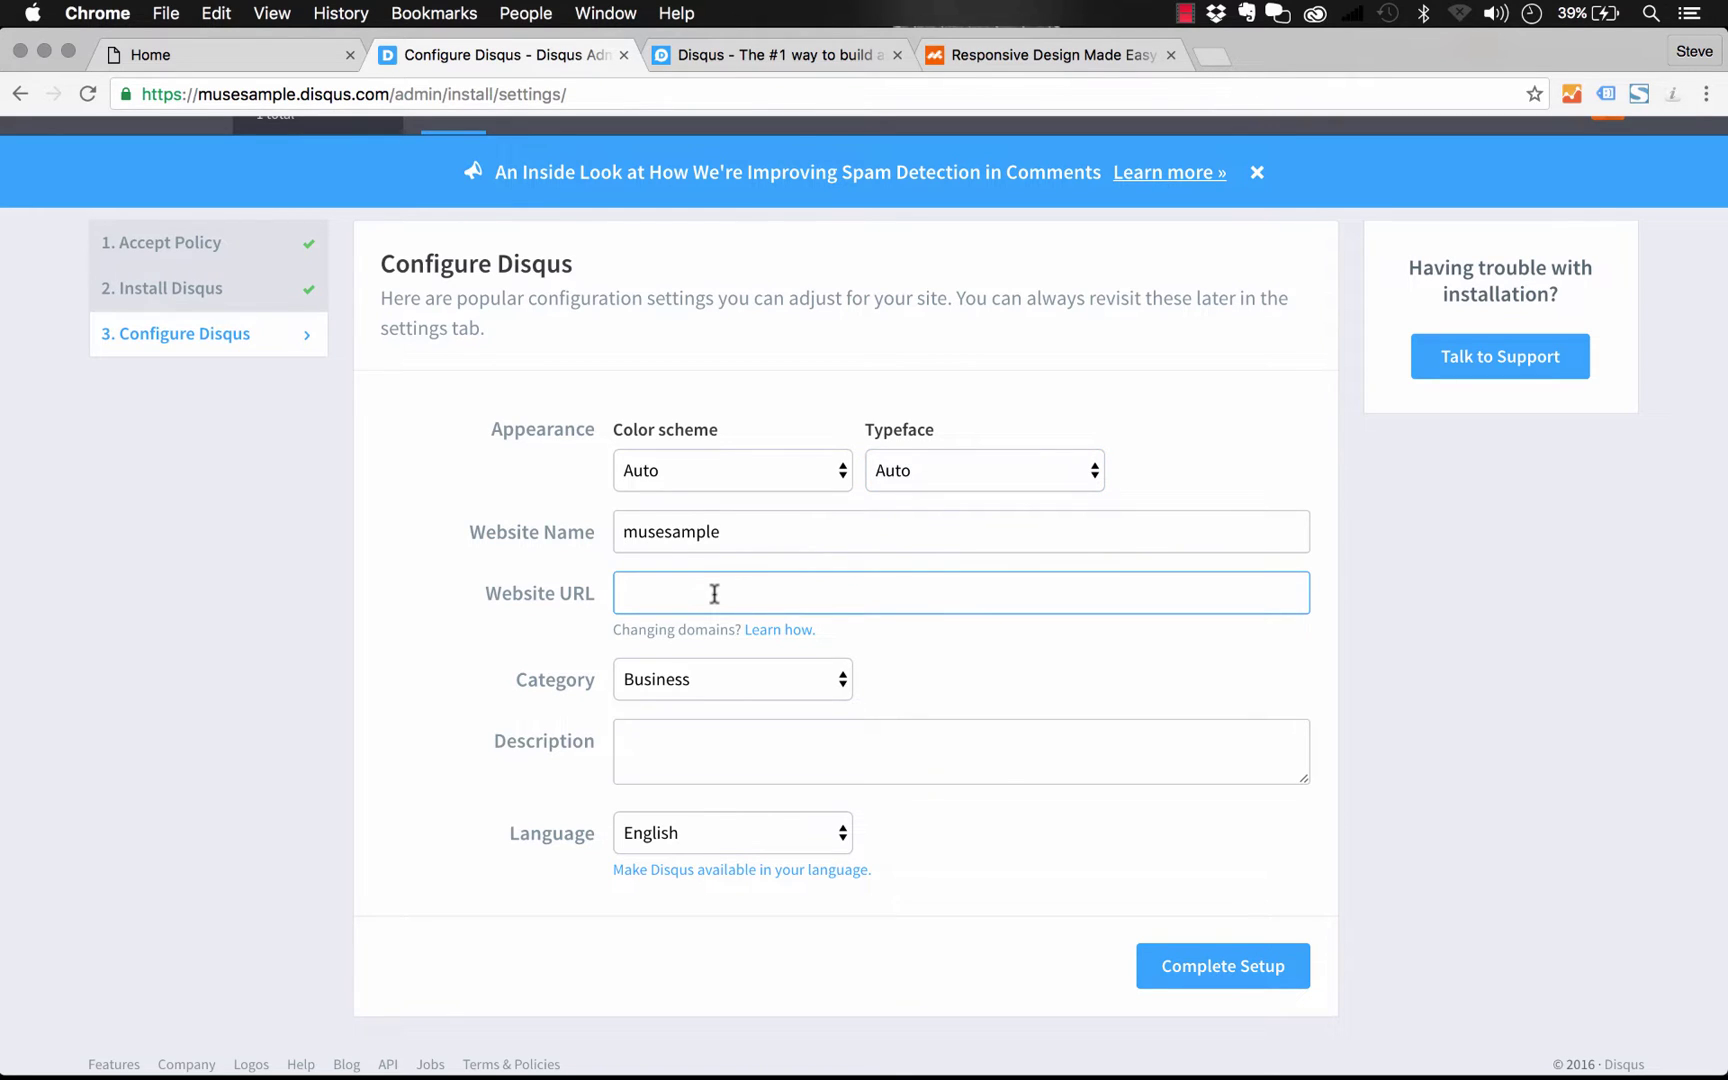
{"action": "type", "text": "http://musedisqus.business"}
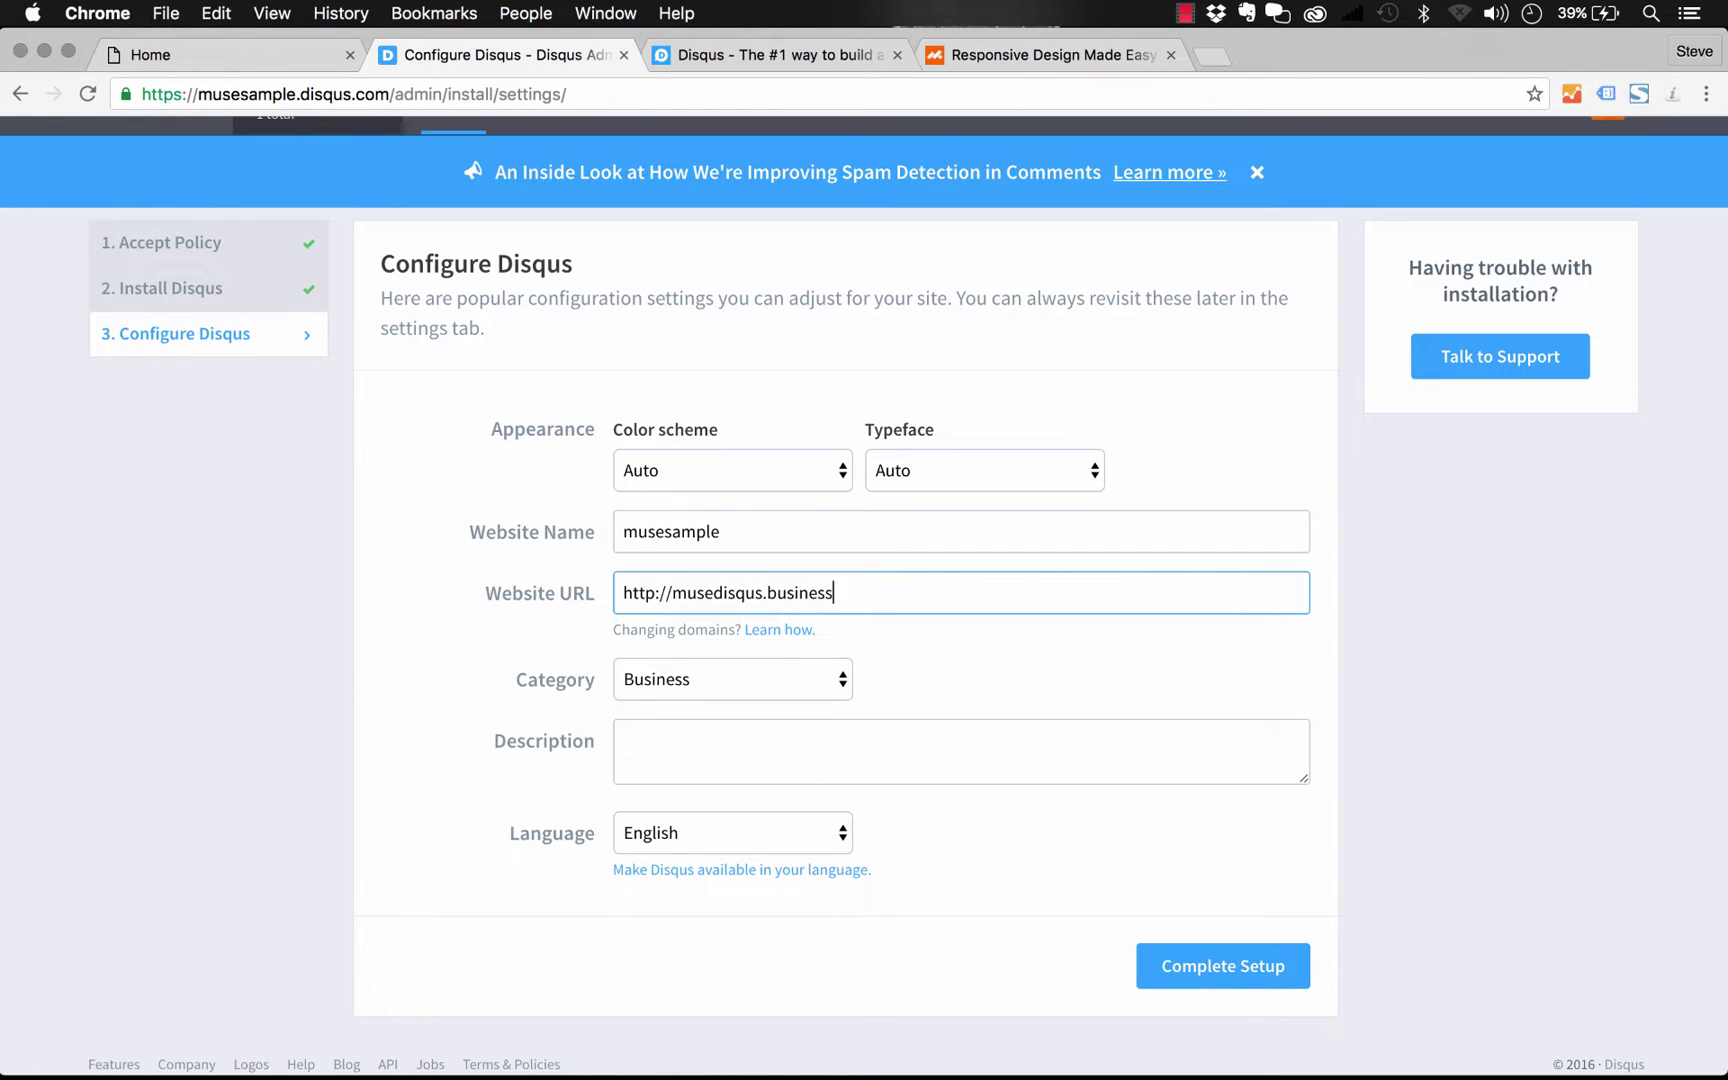
{"action": "type", "text": "catalyst.com"}
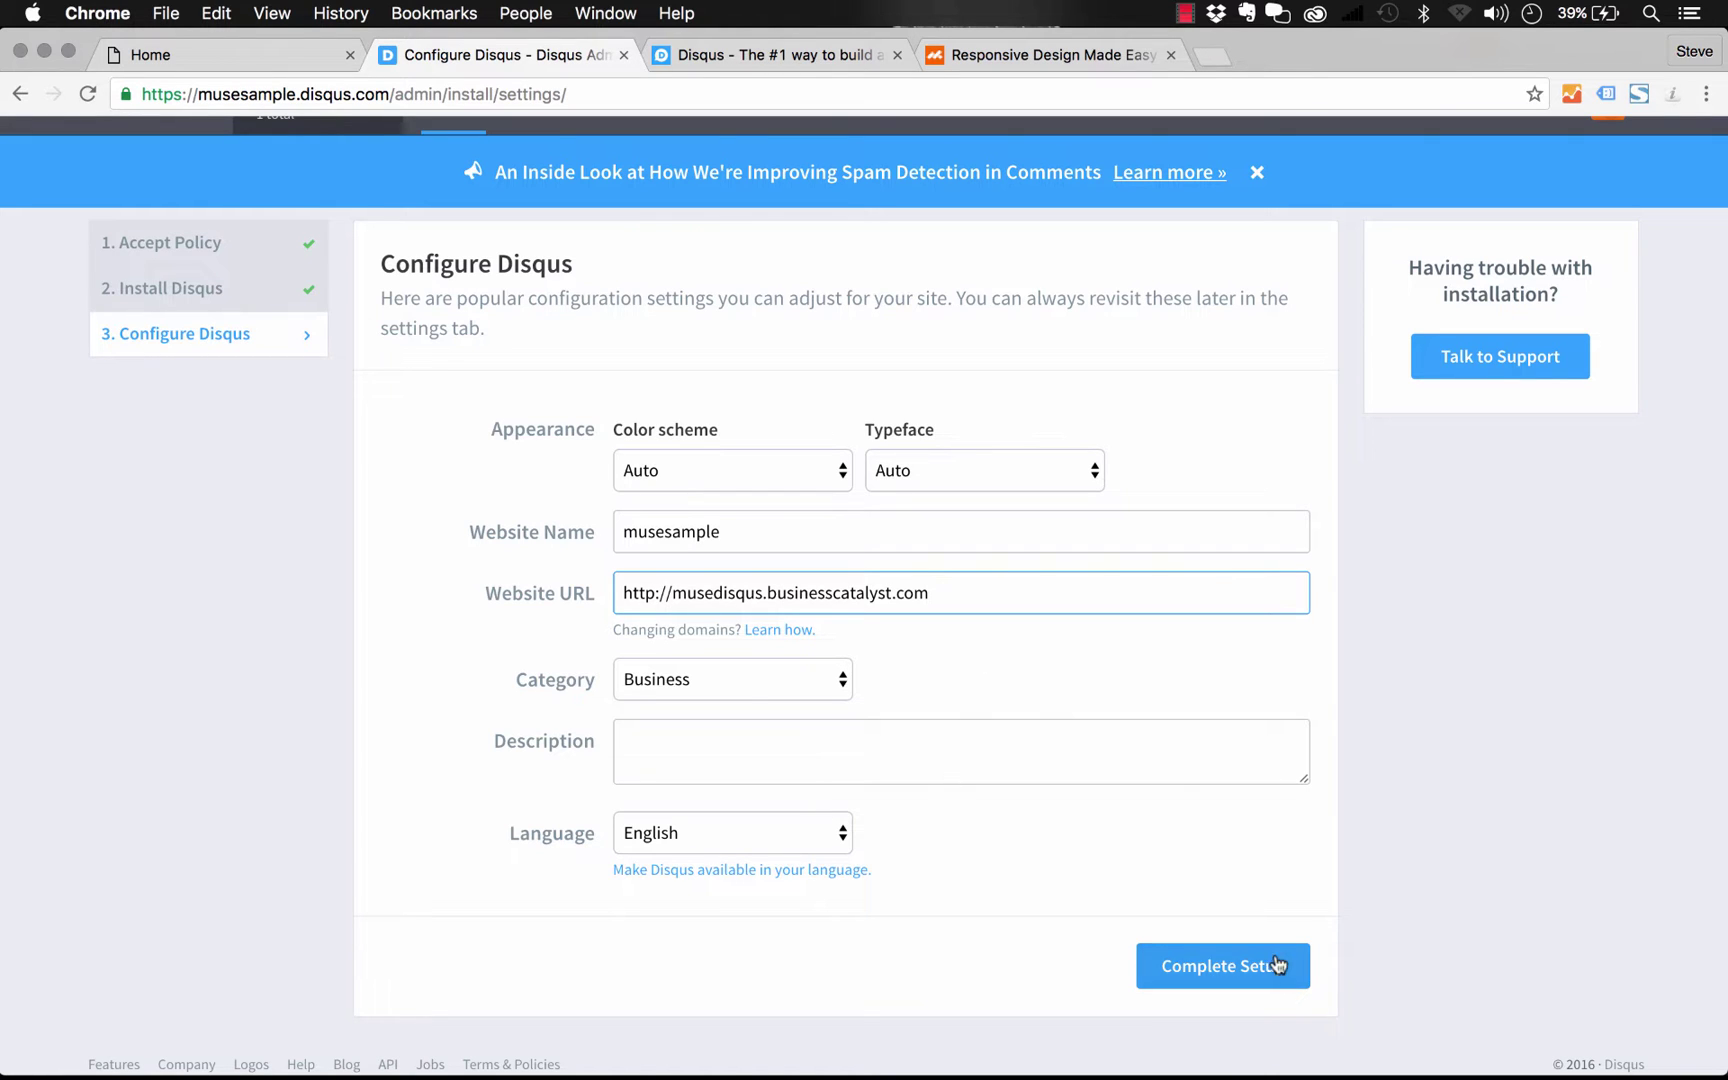
{"action": "left_click", "coordinate": [1229, 972]}
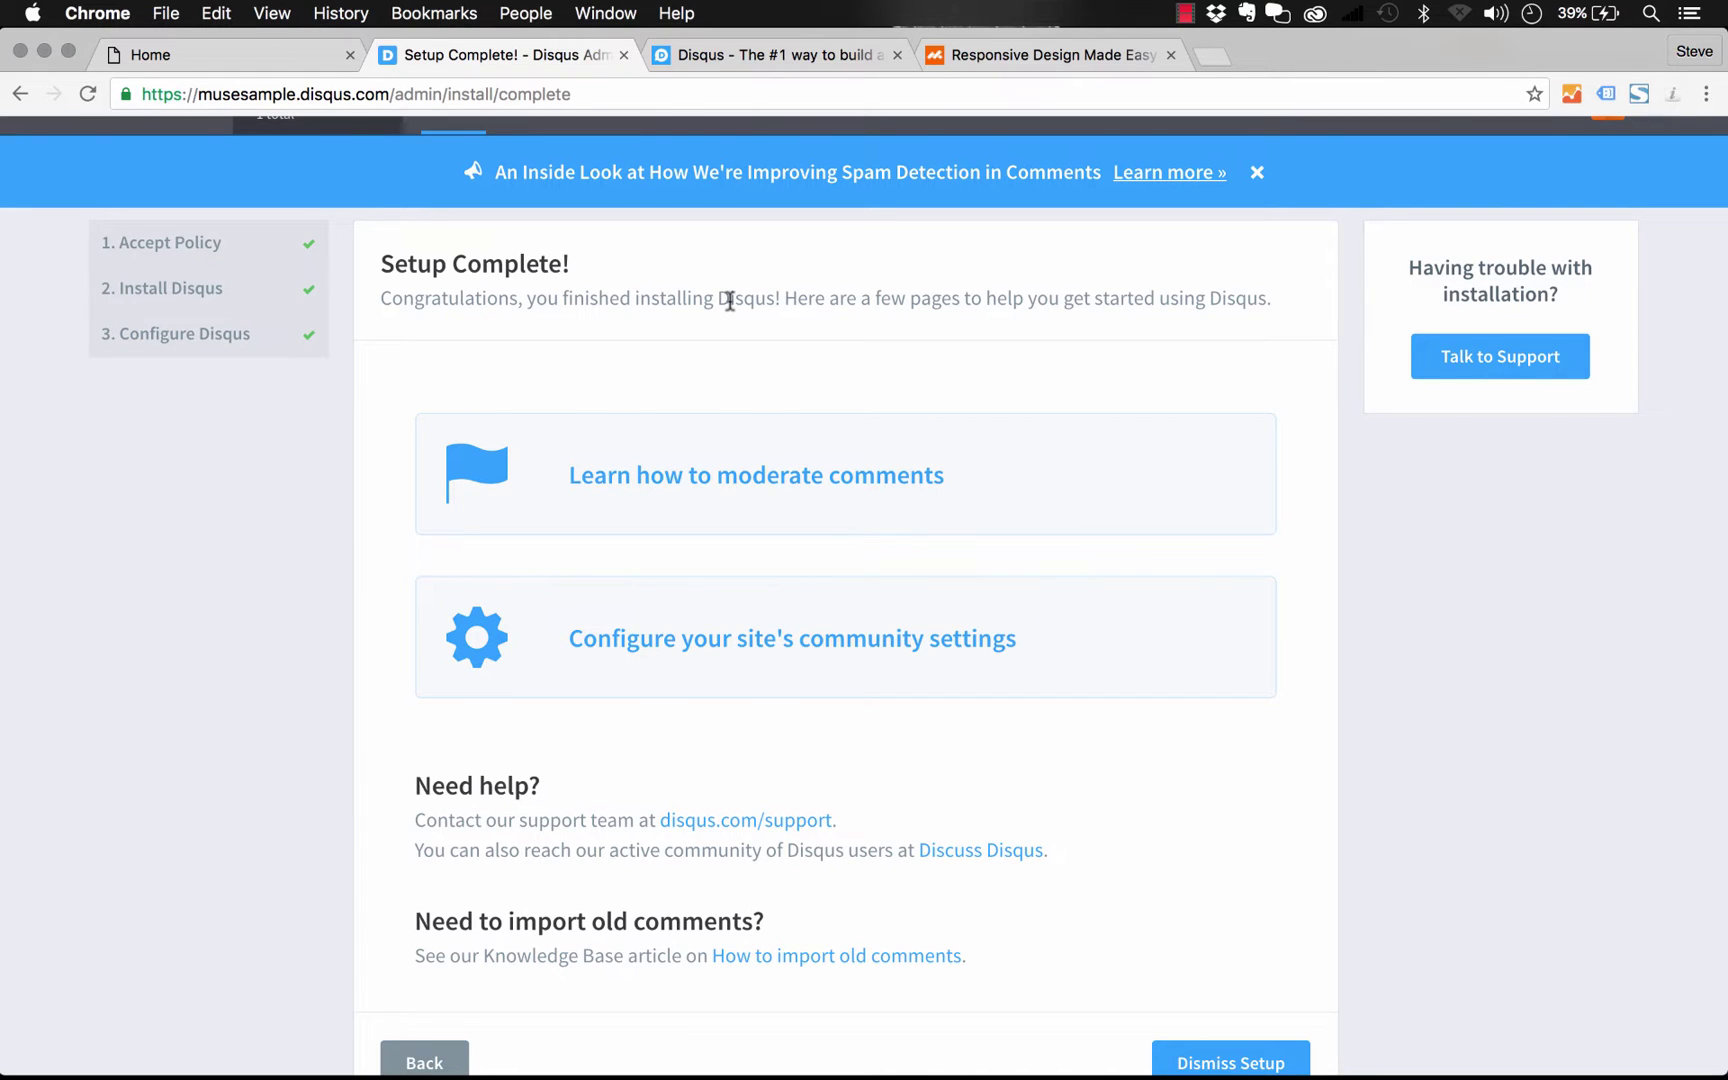
{"action": "scroll", "coordinate": [730, 300], "scroll_direction": "up", "scroll_amount": 1}
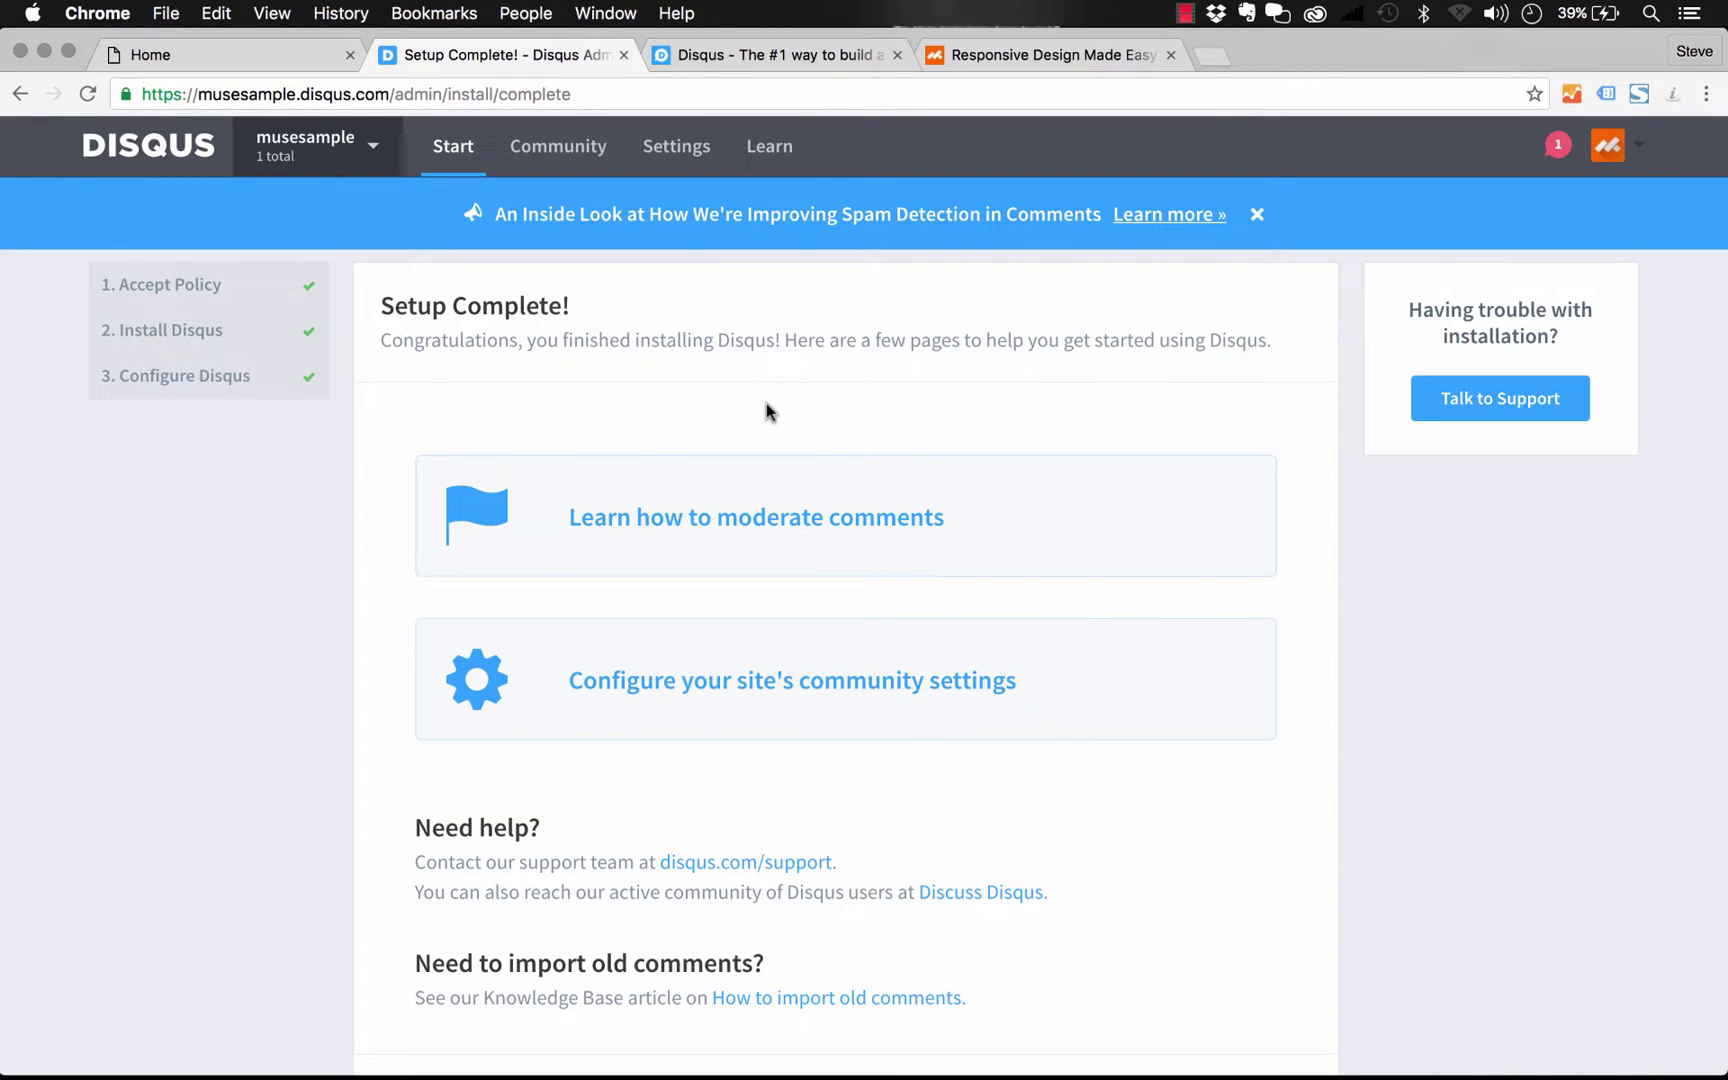
{"action": "key", "text": "super+Tab"}
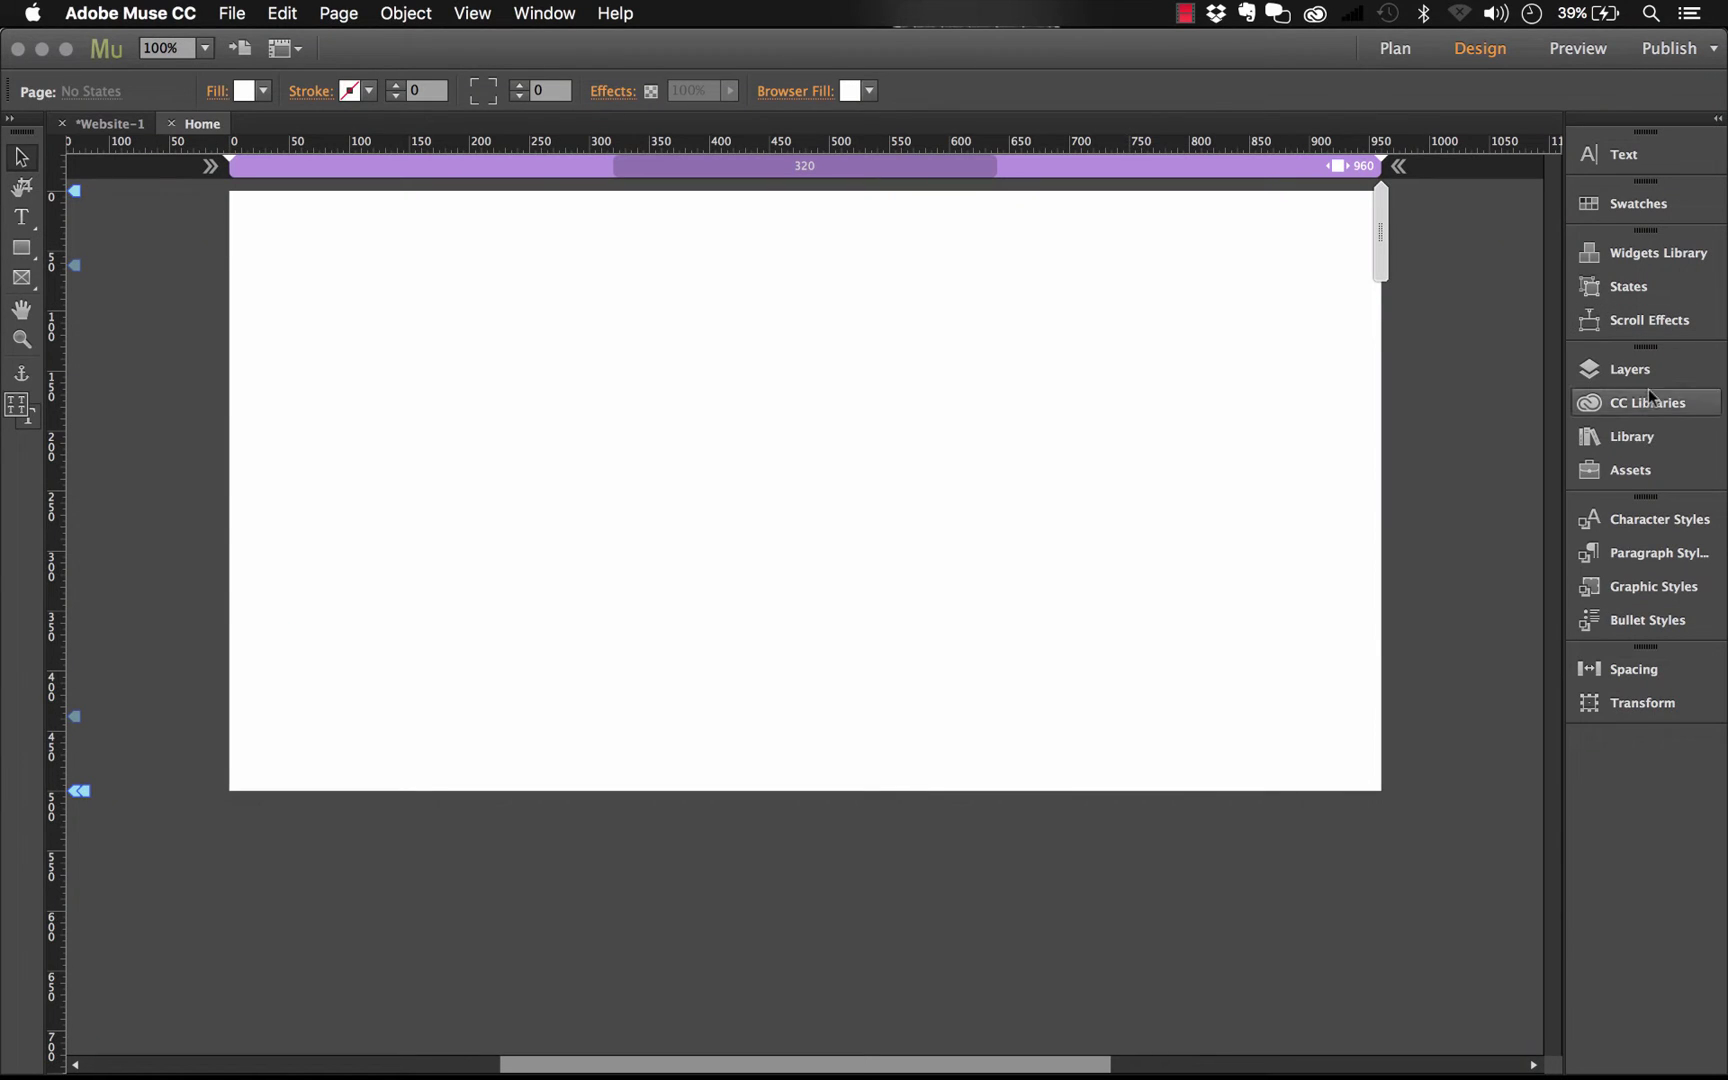
Drag the Disqus Commenting widget from the Library onto the Home page and narrow it to 505 × 330 px
{"action": "left_click", "coordinate": [1645, 436]}
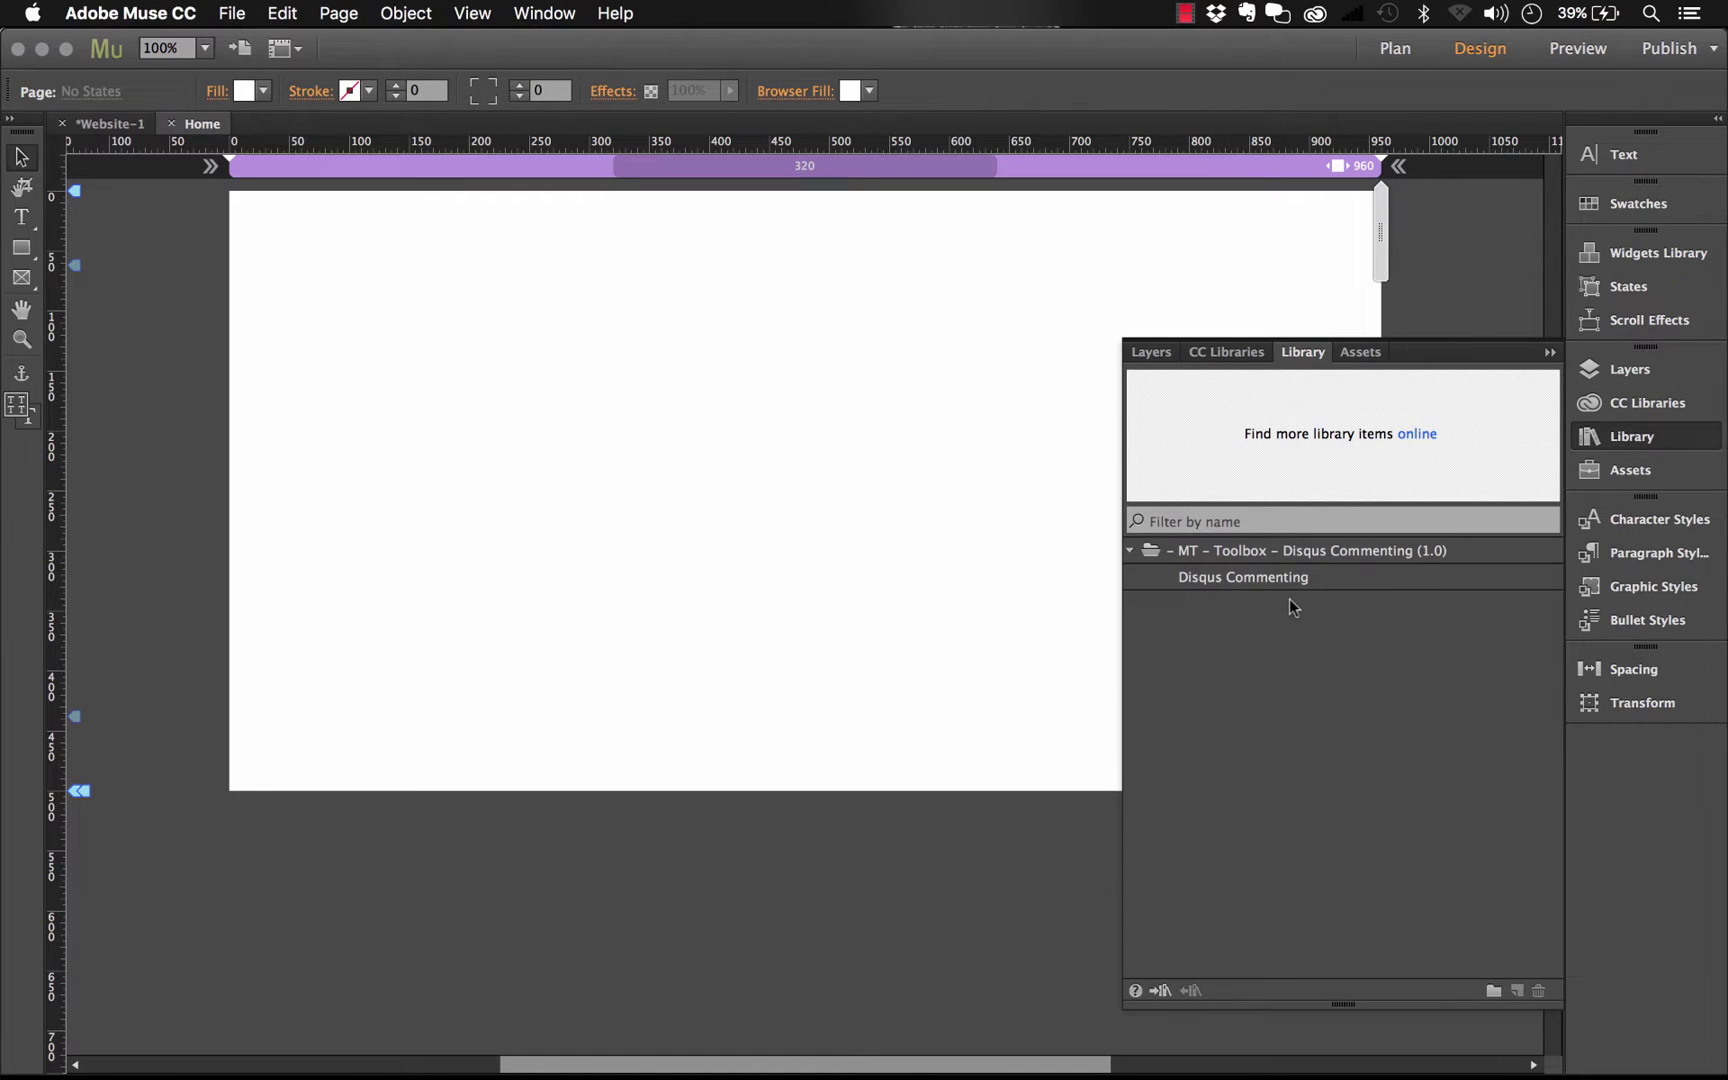
{"action": "left_click_drag", "start_coordinate": [1254, 586], "coordinate": [334, 288]}
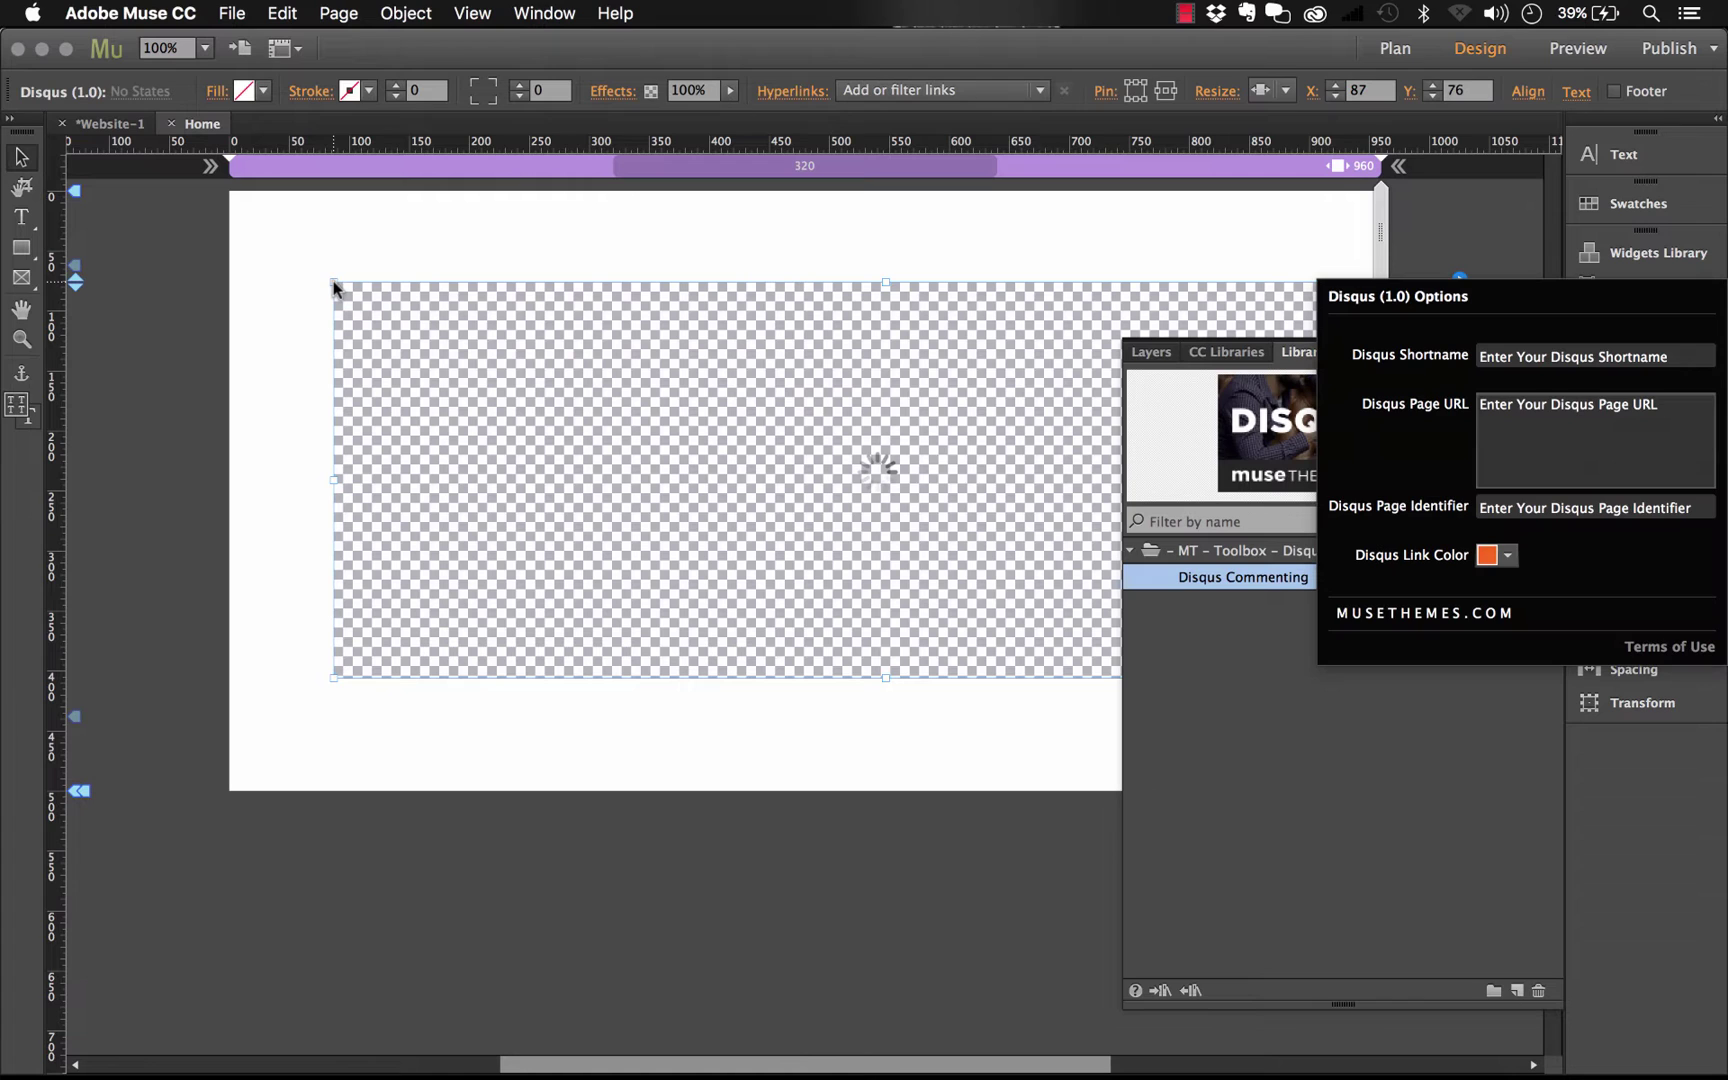
{"action": "left_click", "coordinate": [1184, 239]}
{"action": "left_click", "coordinate": [1551, 351]}
{"action": "left_click_drag", "start_coordinate": [1319, 383], "coordinate": [1266, 397]}
{"action": "left_click_drag", "start_coordinate": [1366, 491], "coordinate": [868, 491]}
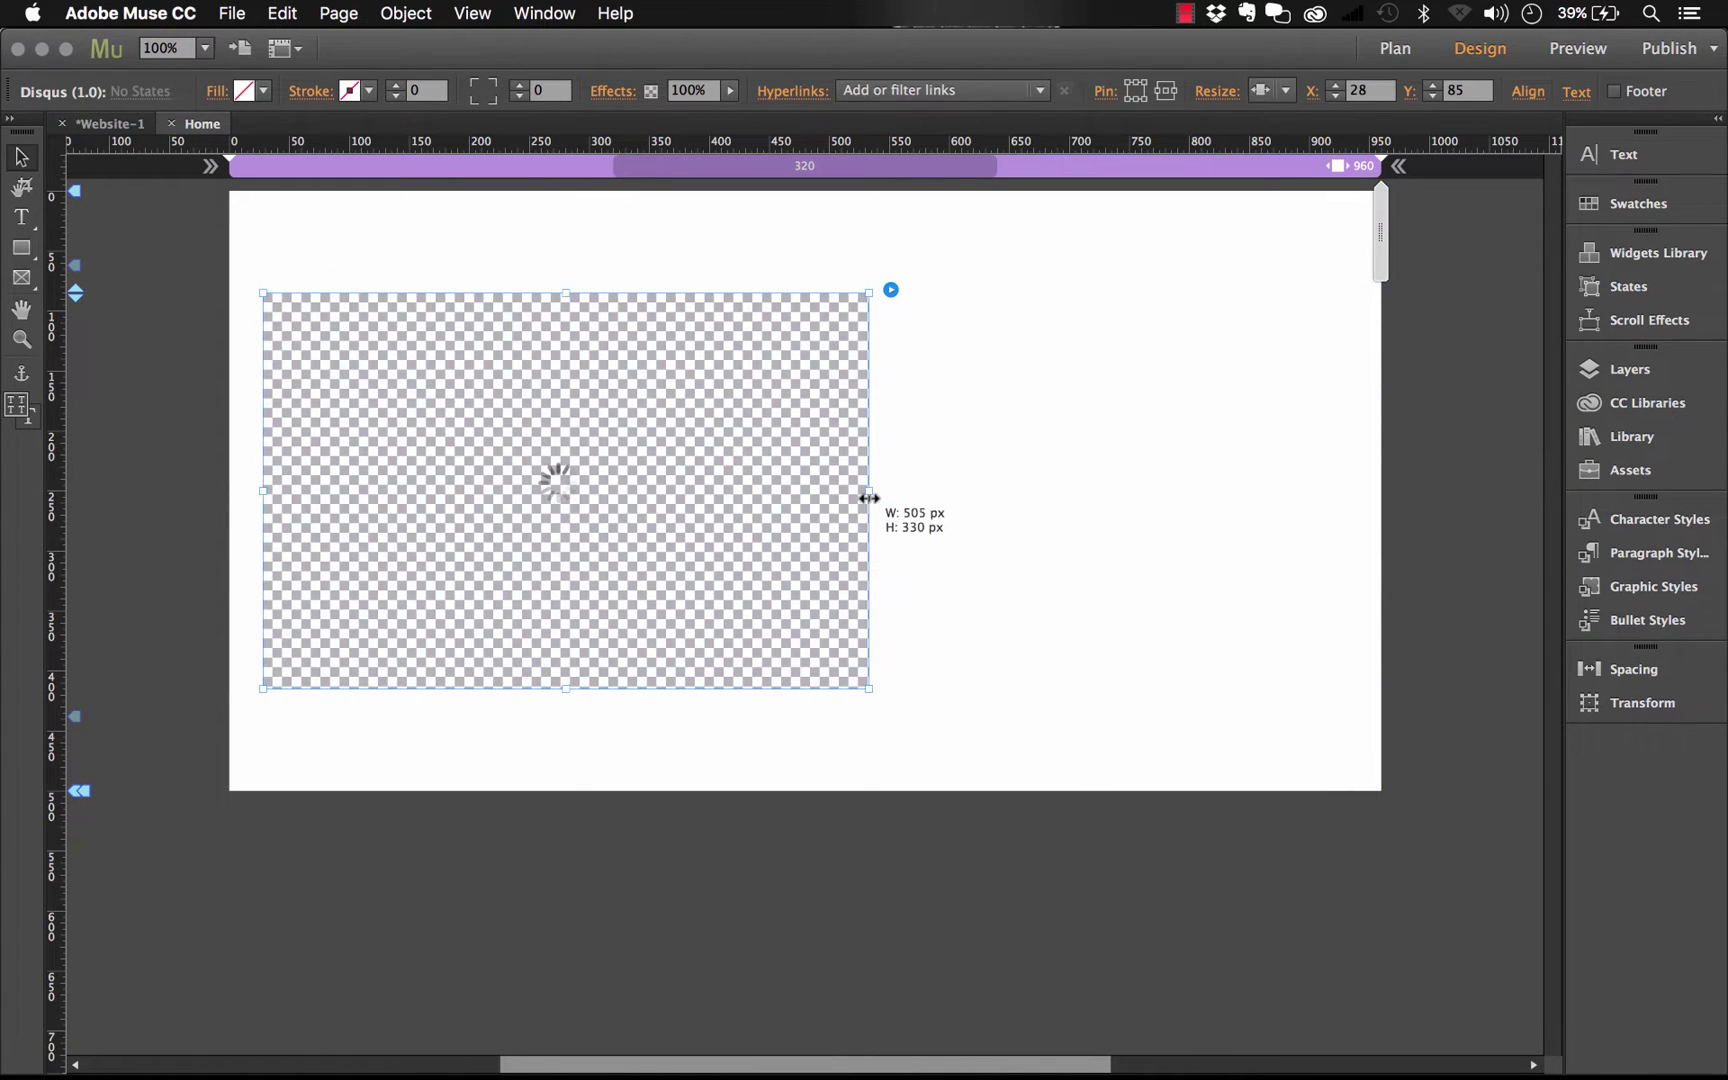
{"action": "left_click", "coordinate": [889, 291]}
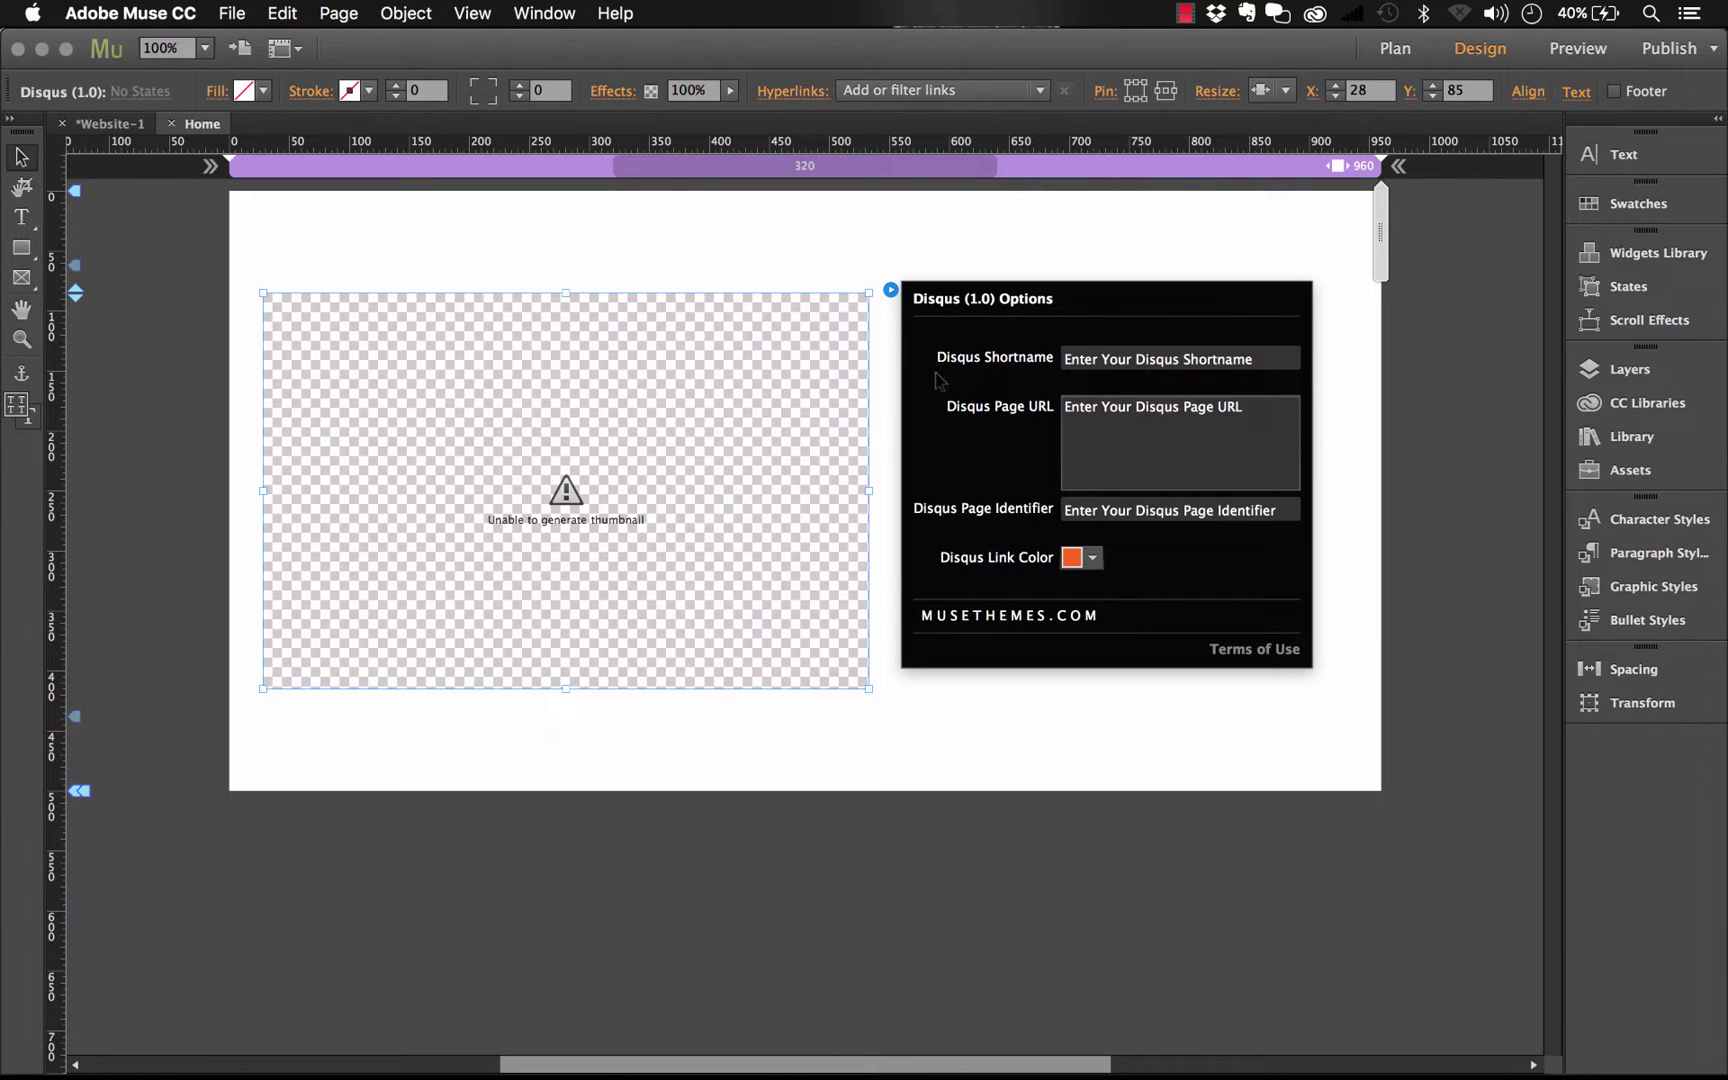
Enter musesample as the Disqus Shortname in the widget options
{"action": "left_click", "coordinate": [1273, 350]}
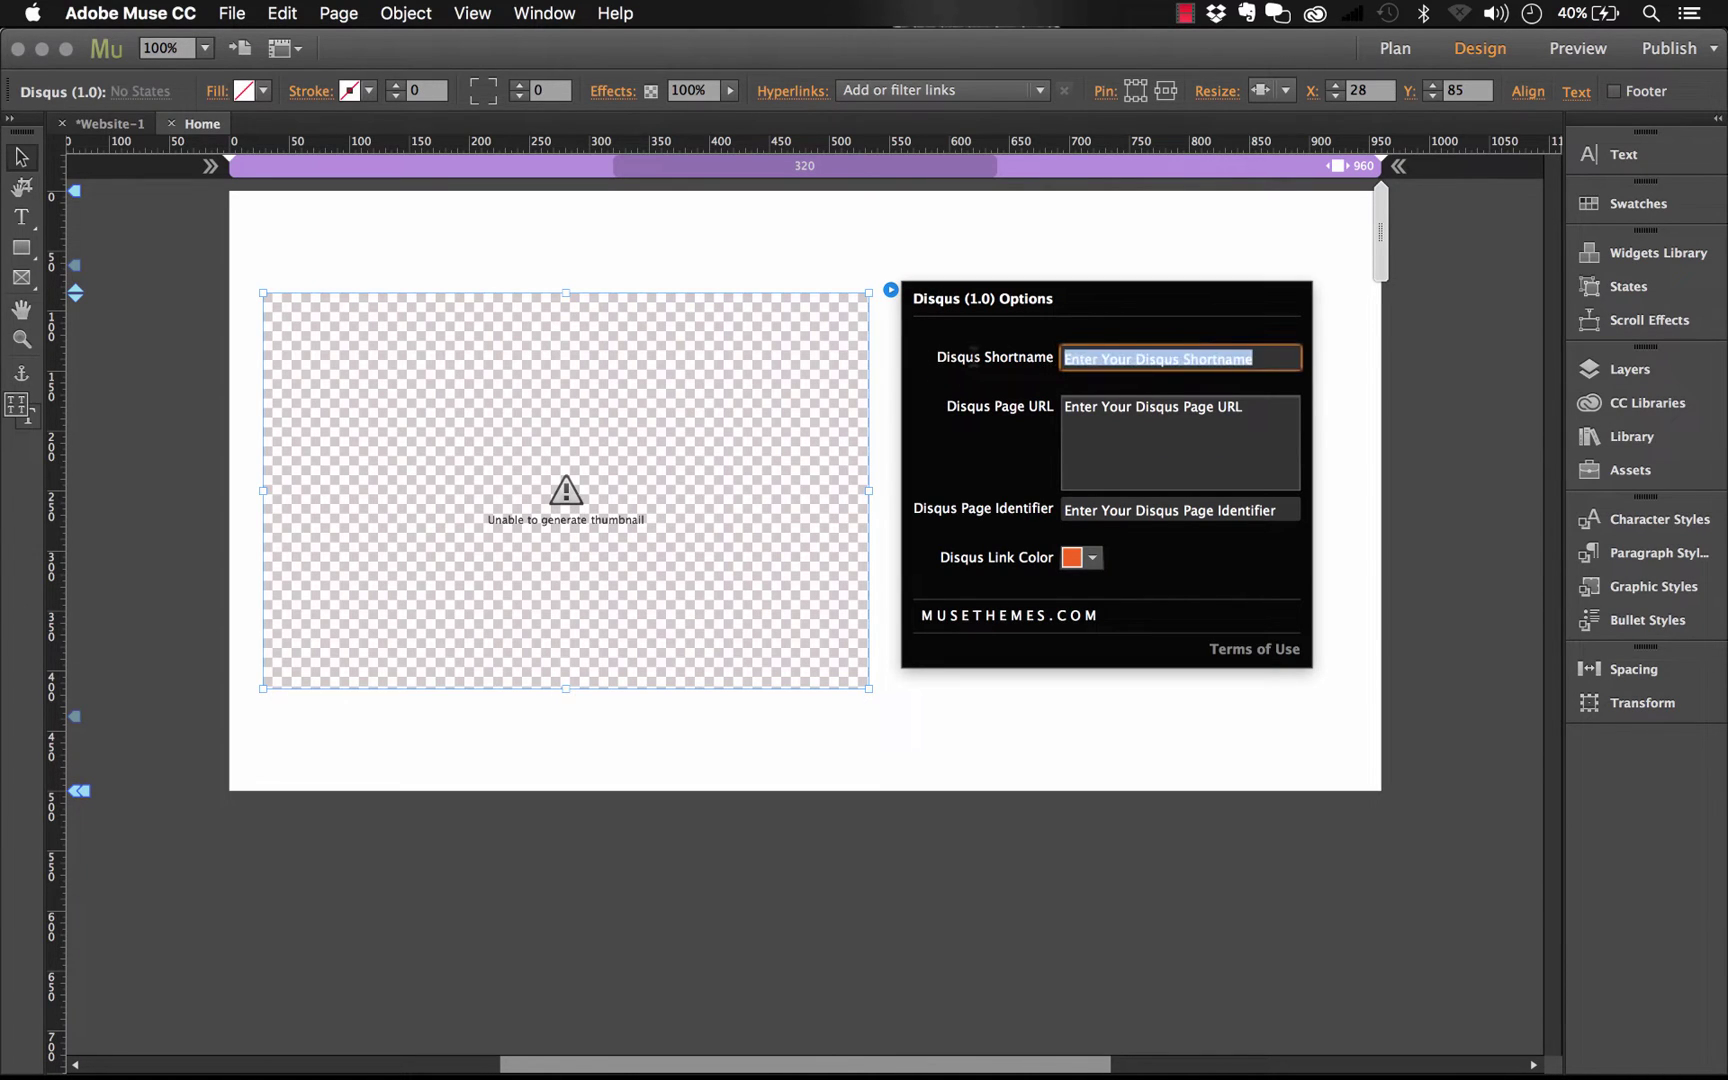
{"action": "type", "text": "musesample"}
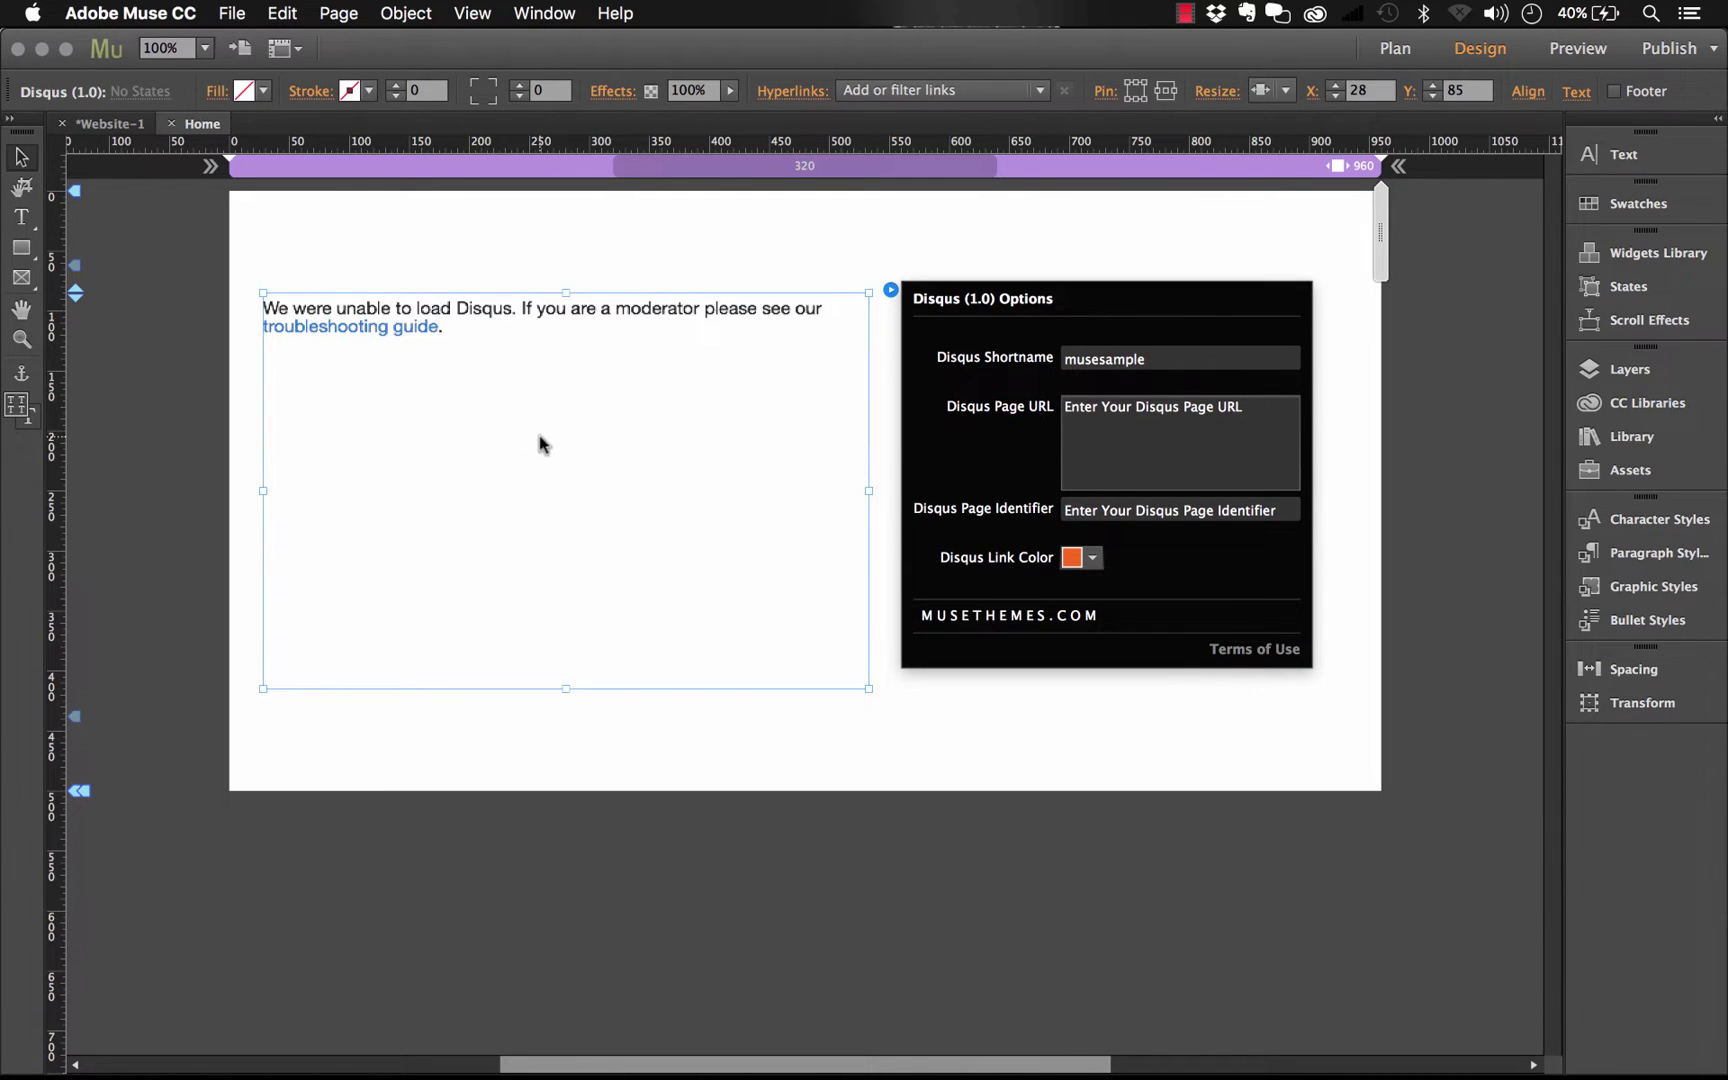
{"action": "left_click", "coordinate": [1166, 443]}
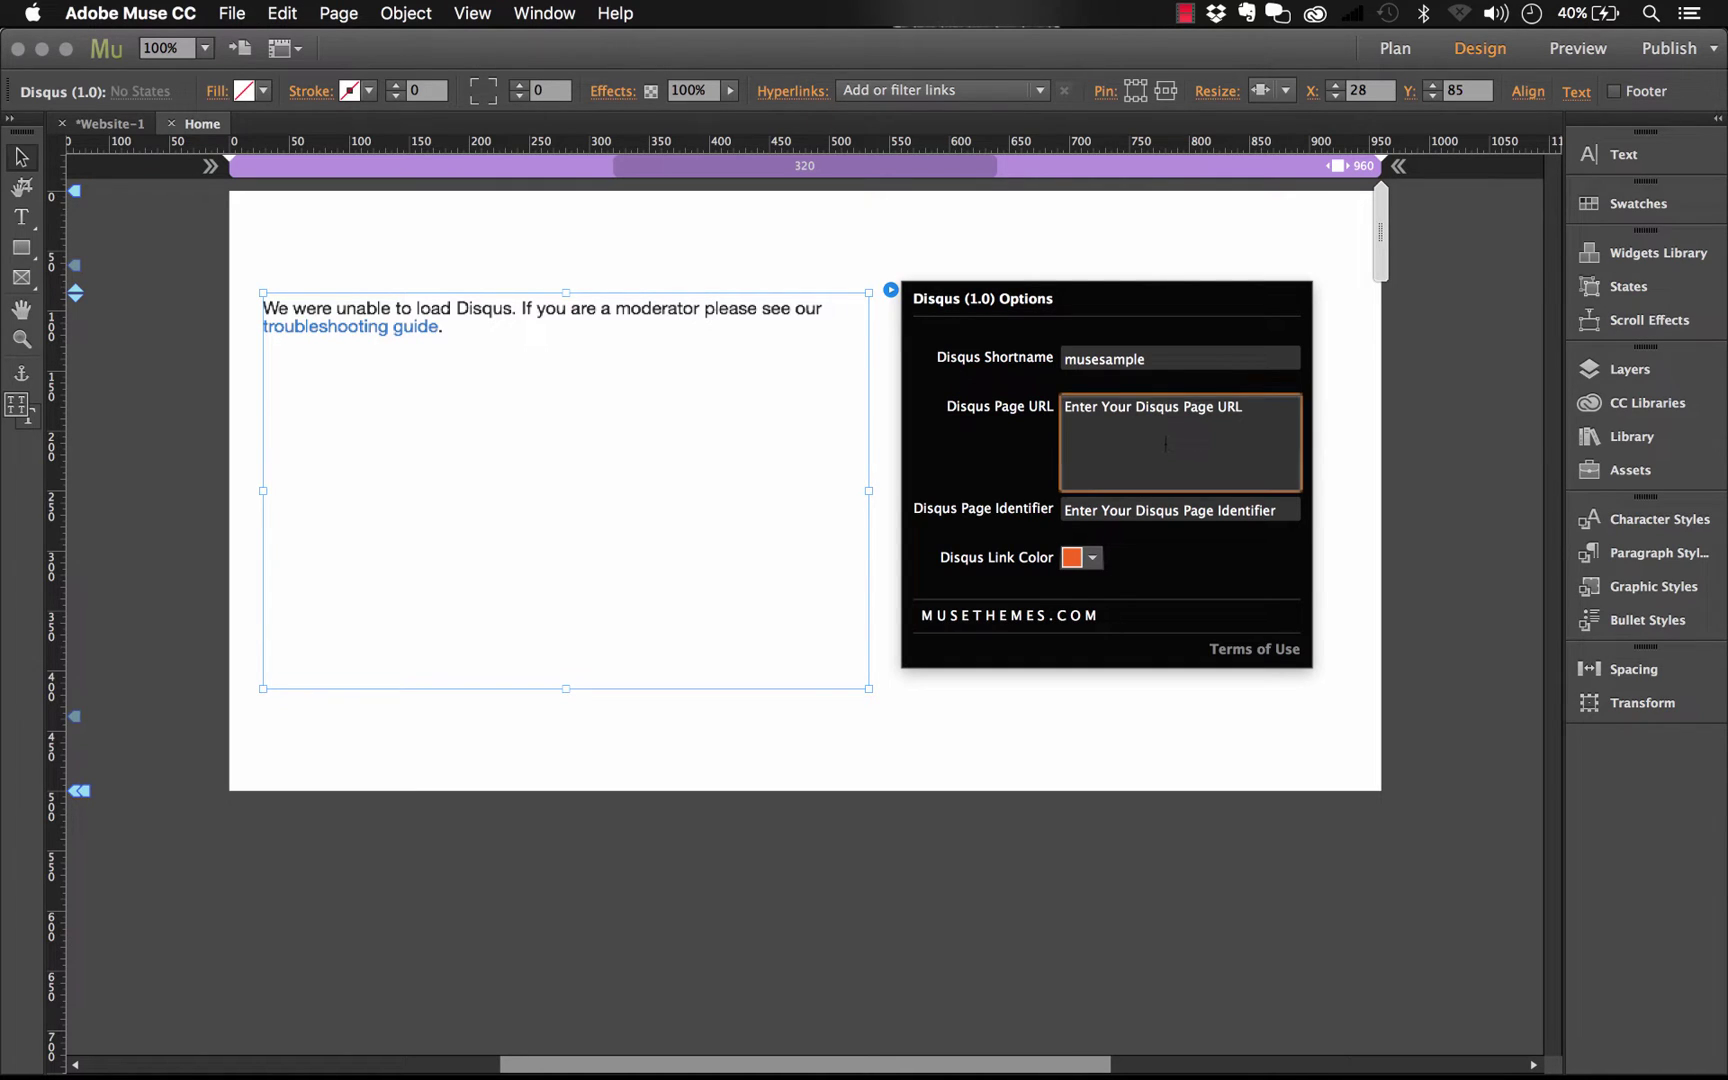
{"action": "triple_click", "coordinate": [1166, 443]}
{"action": "type", "text": "http?"}
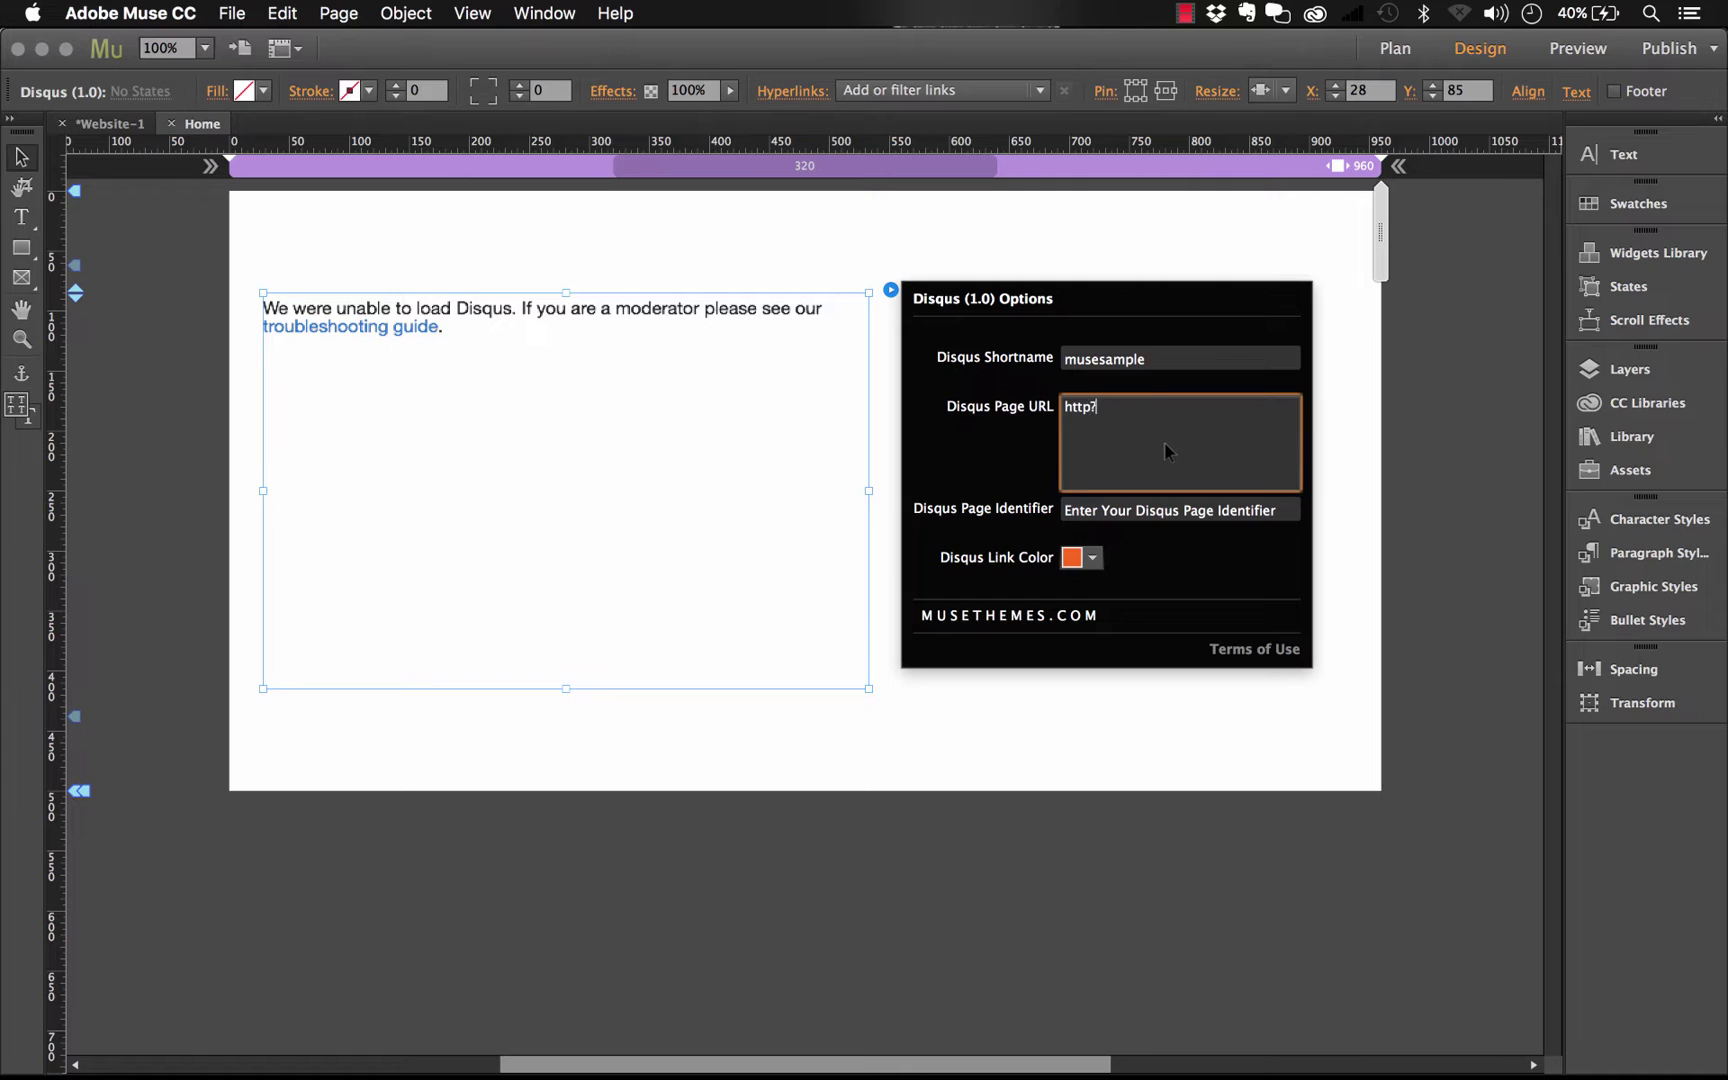
{"action": "key", "text": "BackSpace"}
{"action": "type", "text": "://musesample.businesscatalyst.com"}
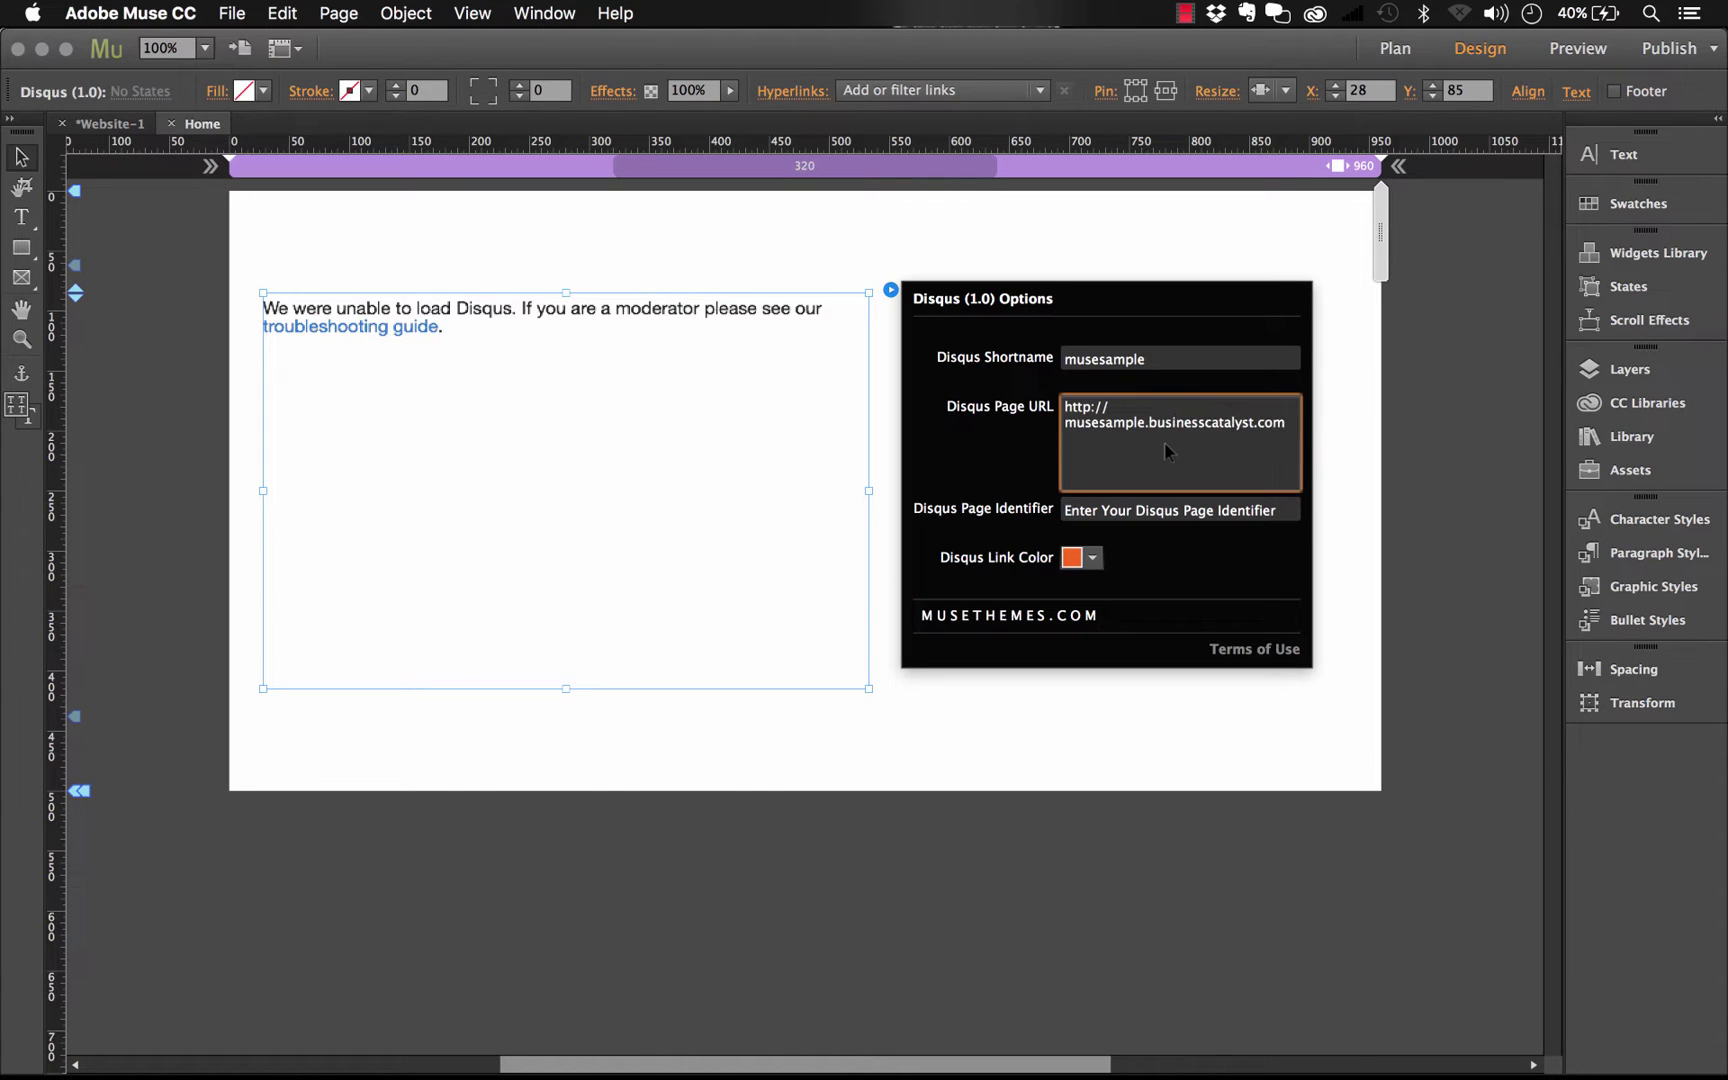
{"action": "key", "text": "Return"}
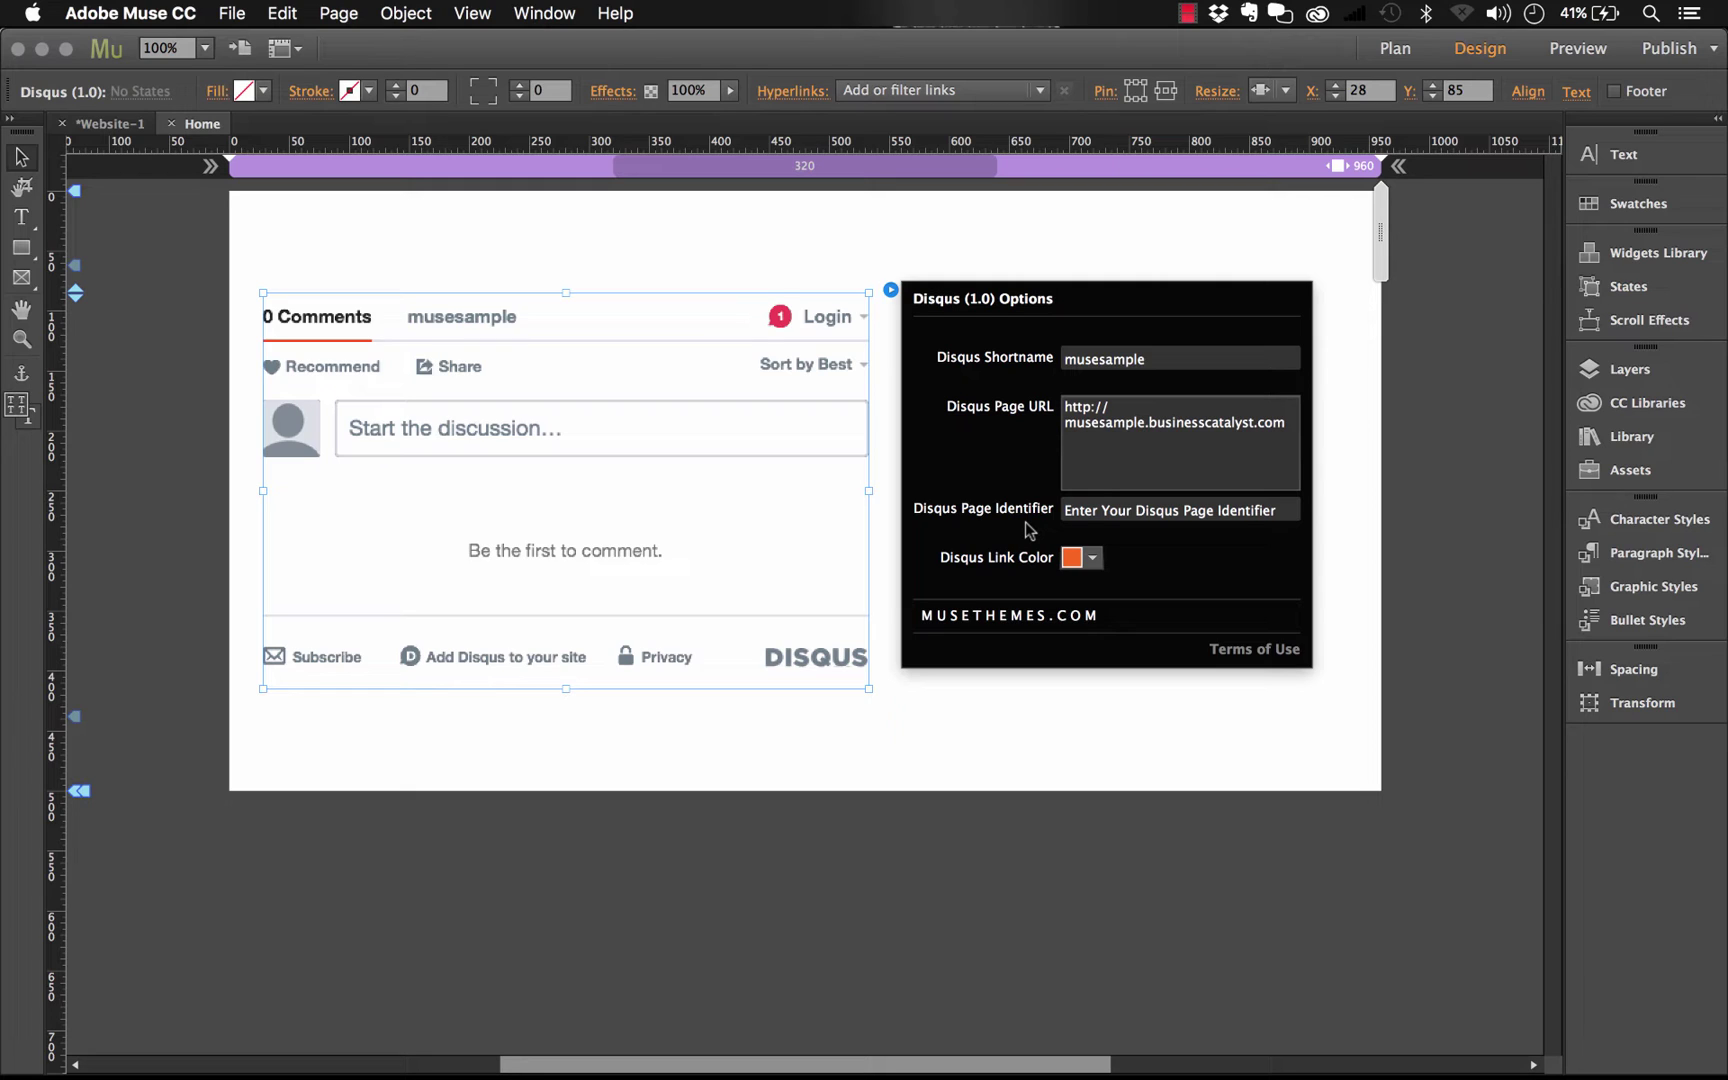
Clear the placeholder text from the Page Identifier field
{"action": "left_click", "coordinate": [1166, 510]}
{"action": "left_click_drag", "start_coordinate": [1290, 510], "coordinate": [928, 512]}
{"action": "key", "text": "BackSpace"}
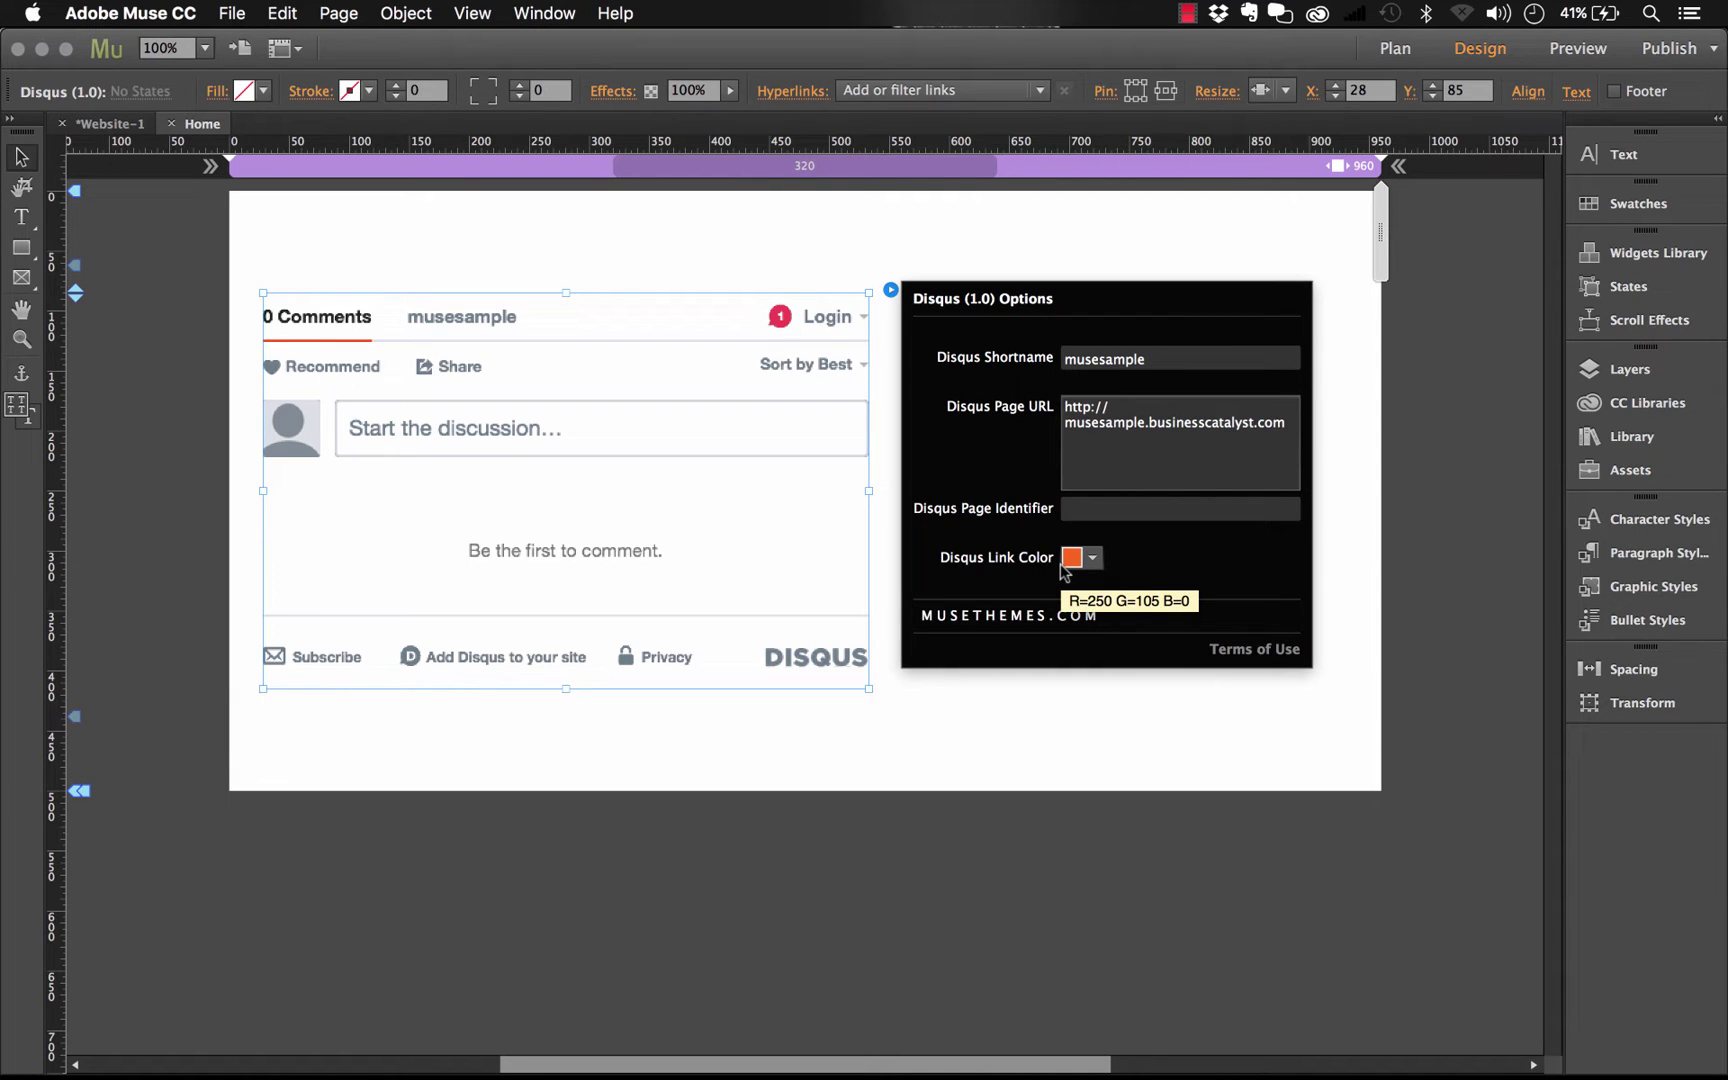
In Chrome, scroll the Responsive Design Made Easy page to its 'Comments or Questions?' Disqus thread
{"action": "left_click", "coordinate": [500, 1045]}
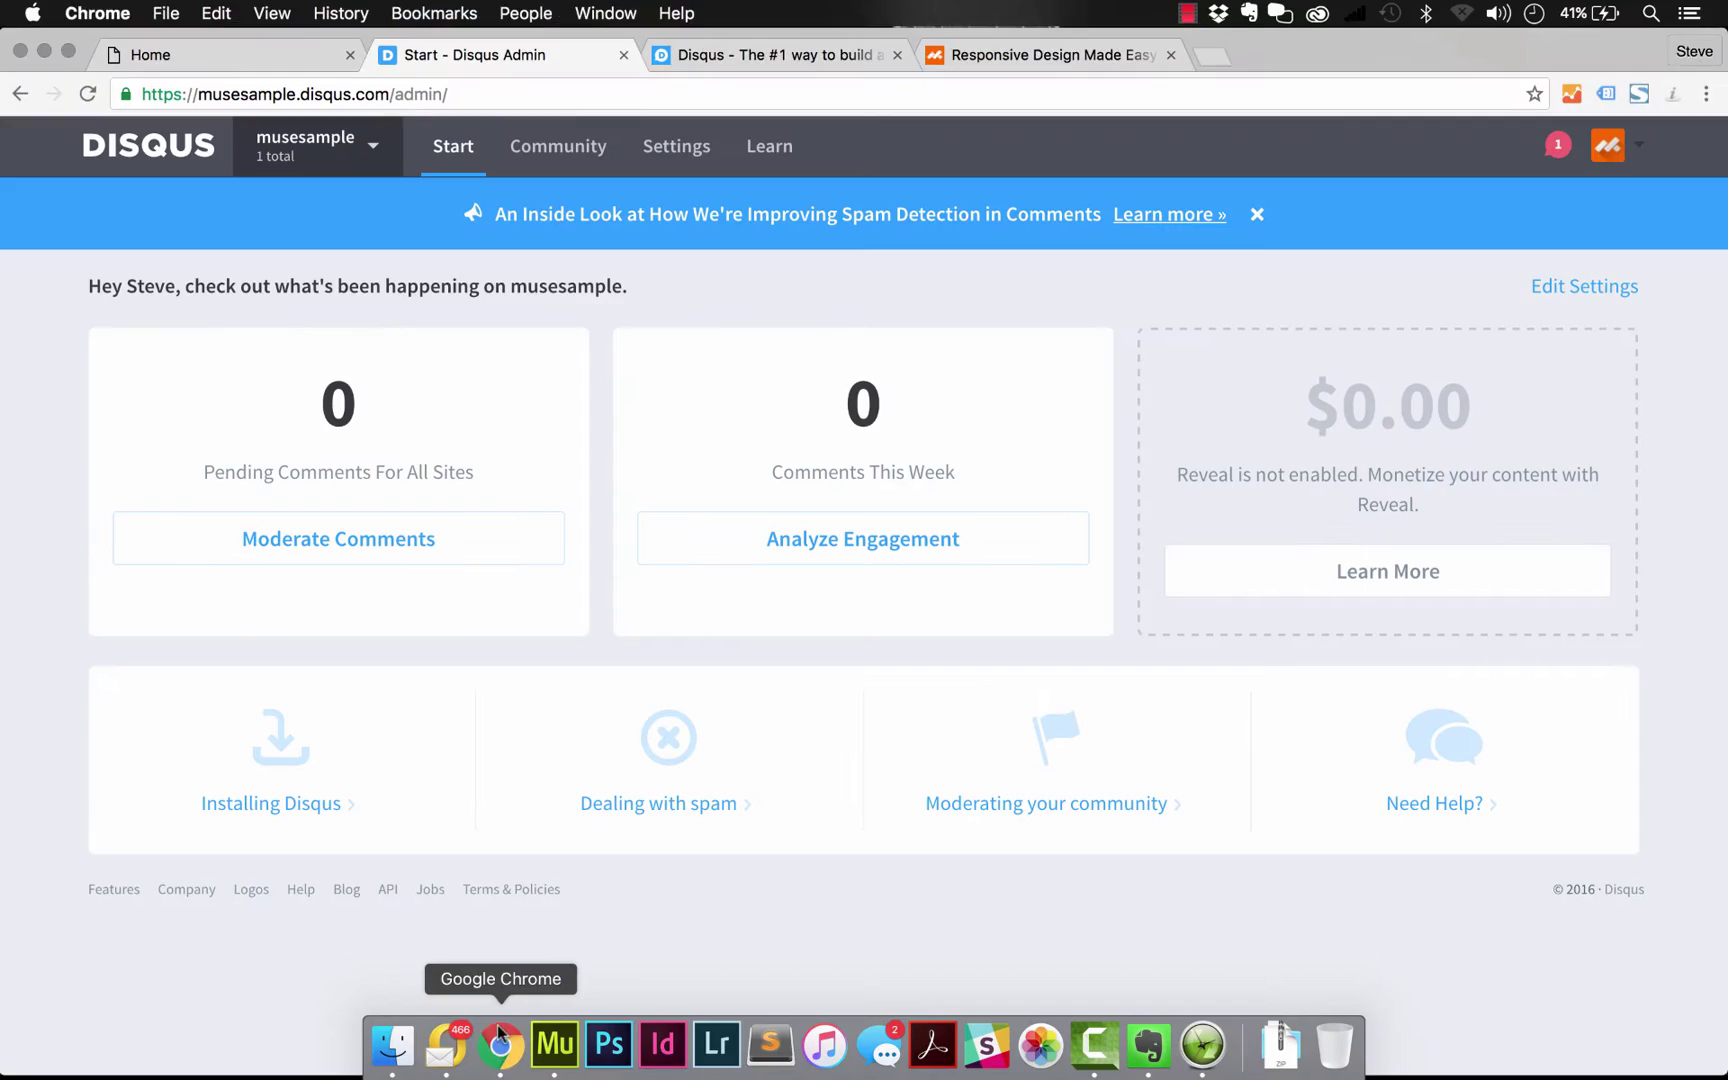
{"action": "left_click", "coordinate": [1044, 54]}
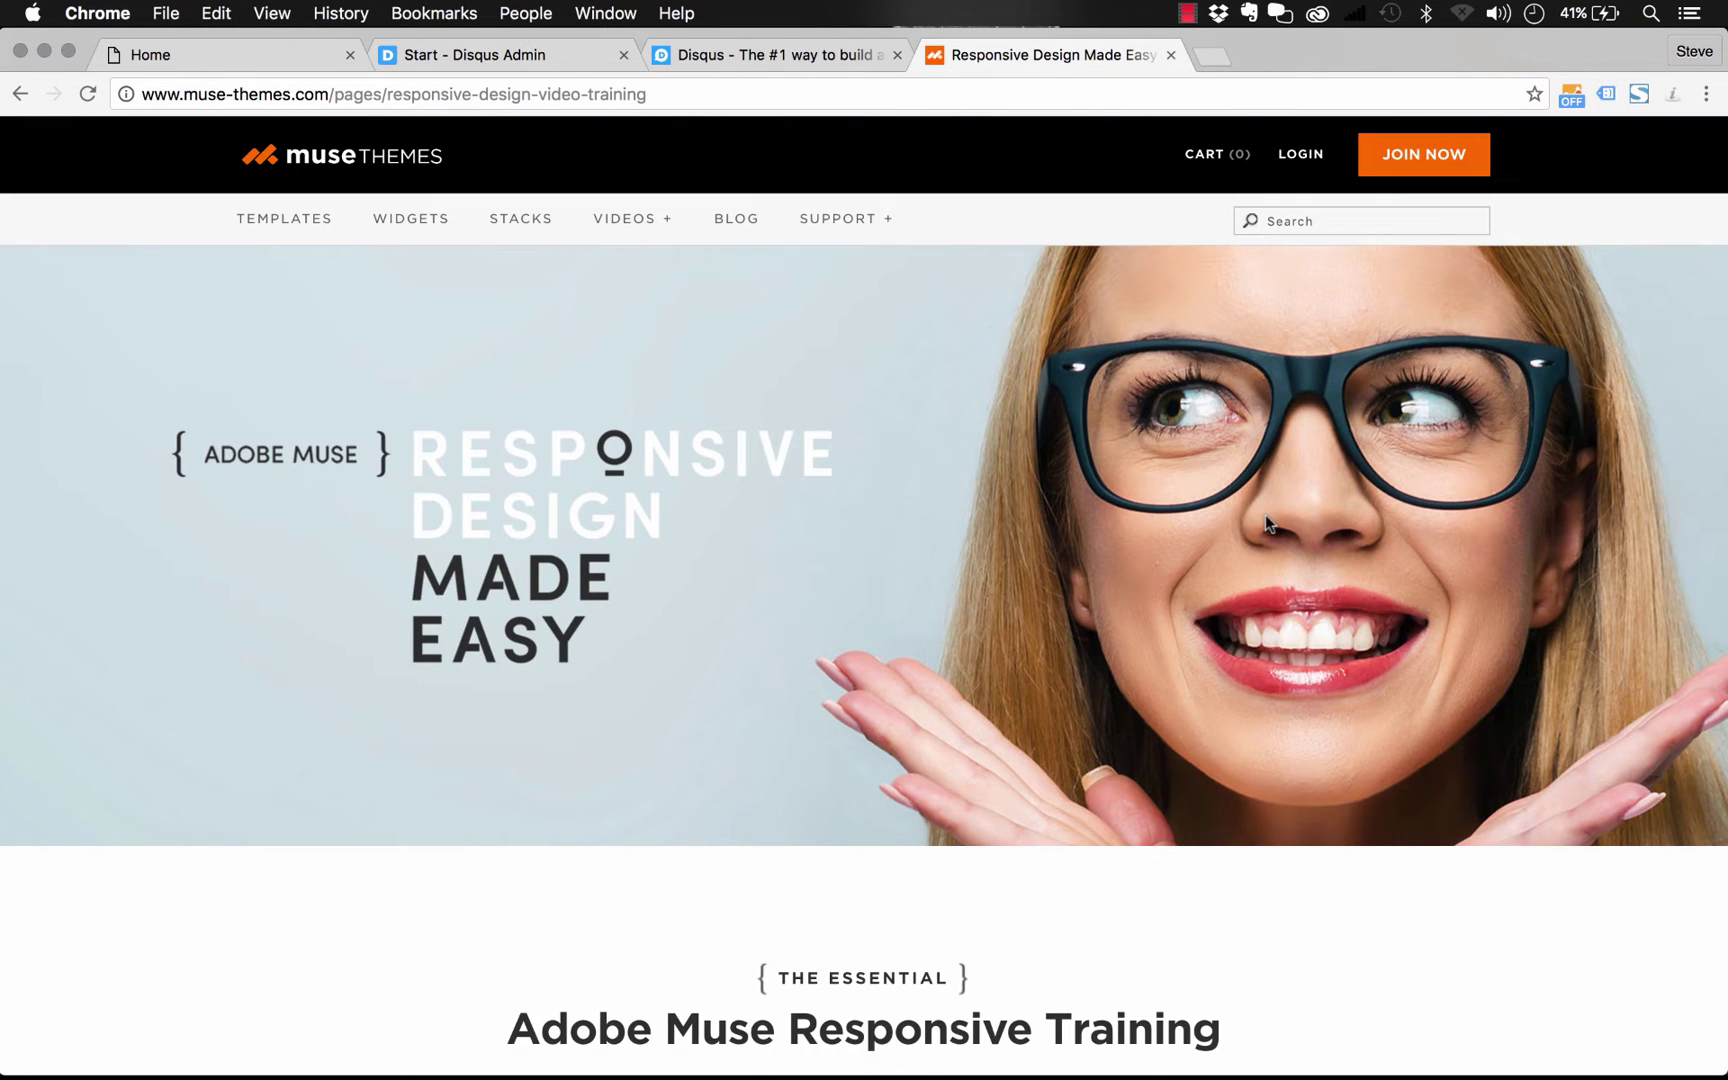
{"action": "scroll", "coordinate": [1265, 514], "scroll_direction": "down", "scroll_amount": 20}
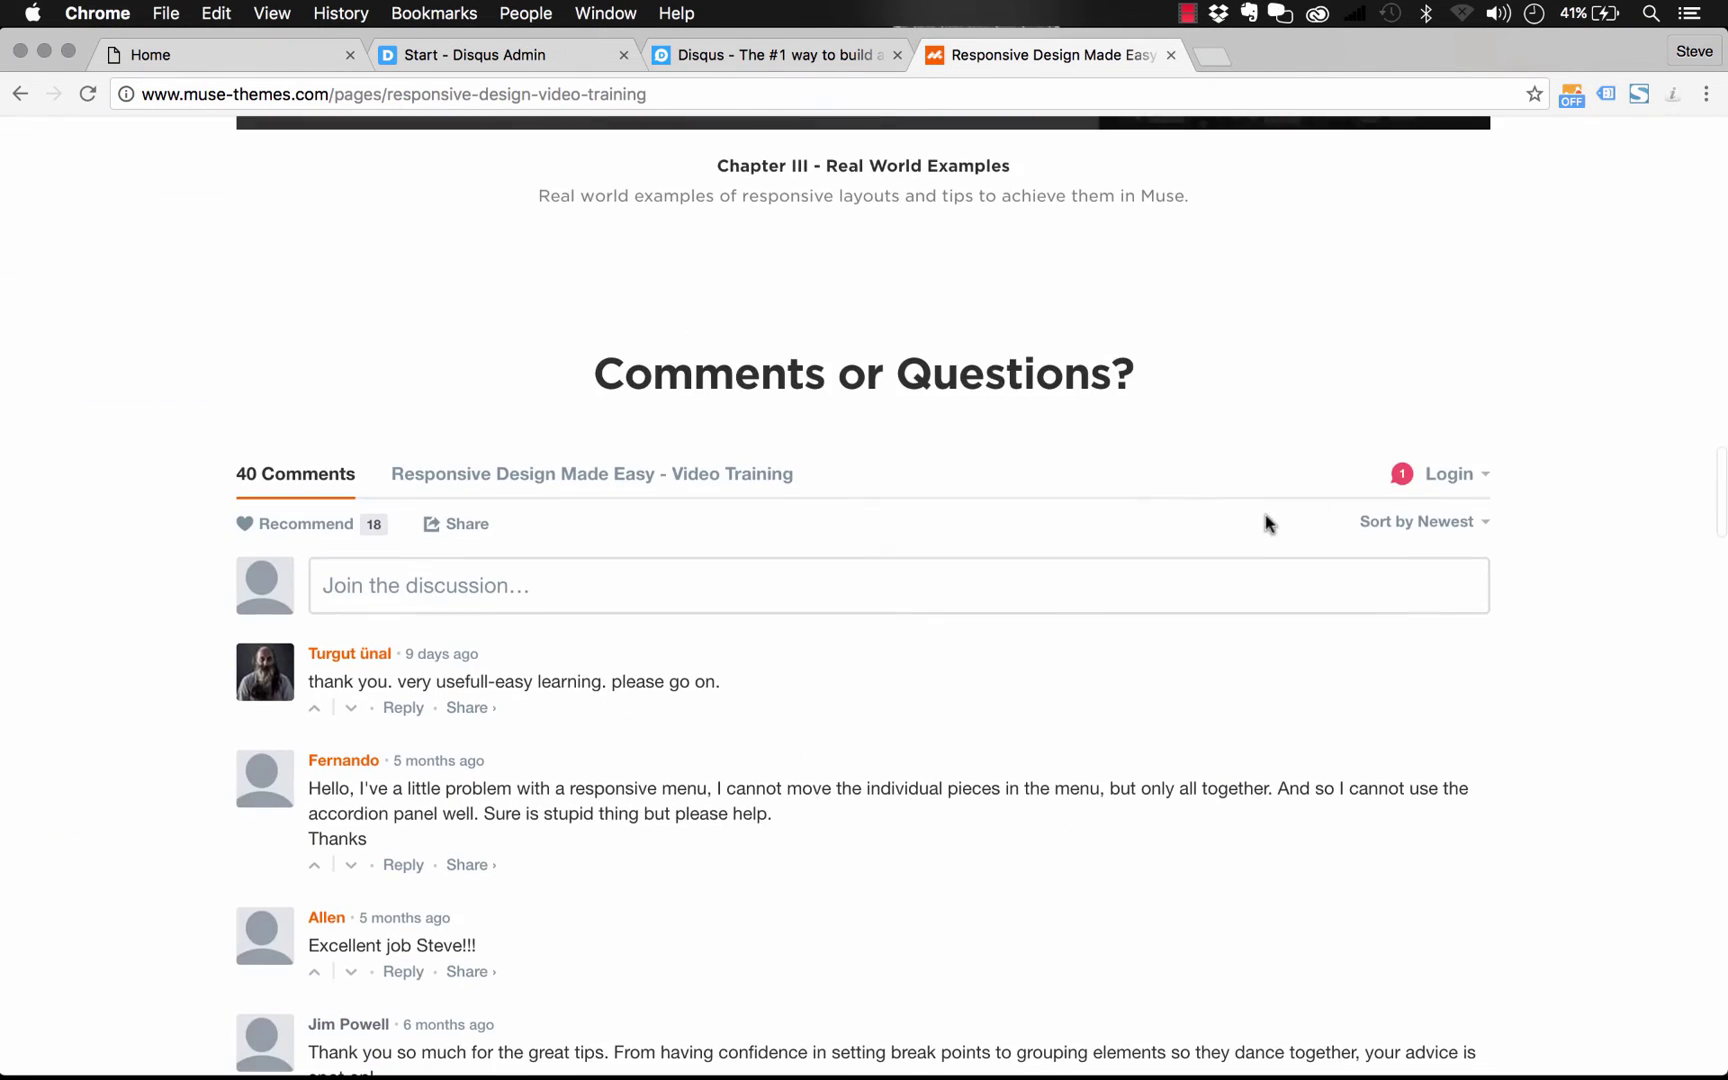
{"action": "scroll", "coordinate": [1566, 420], "scroll_direction": "down", "scroll_amount": 5}
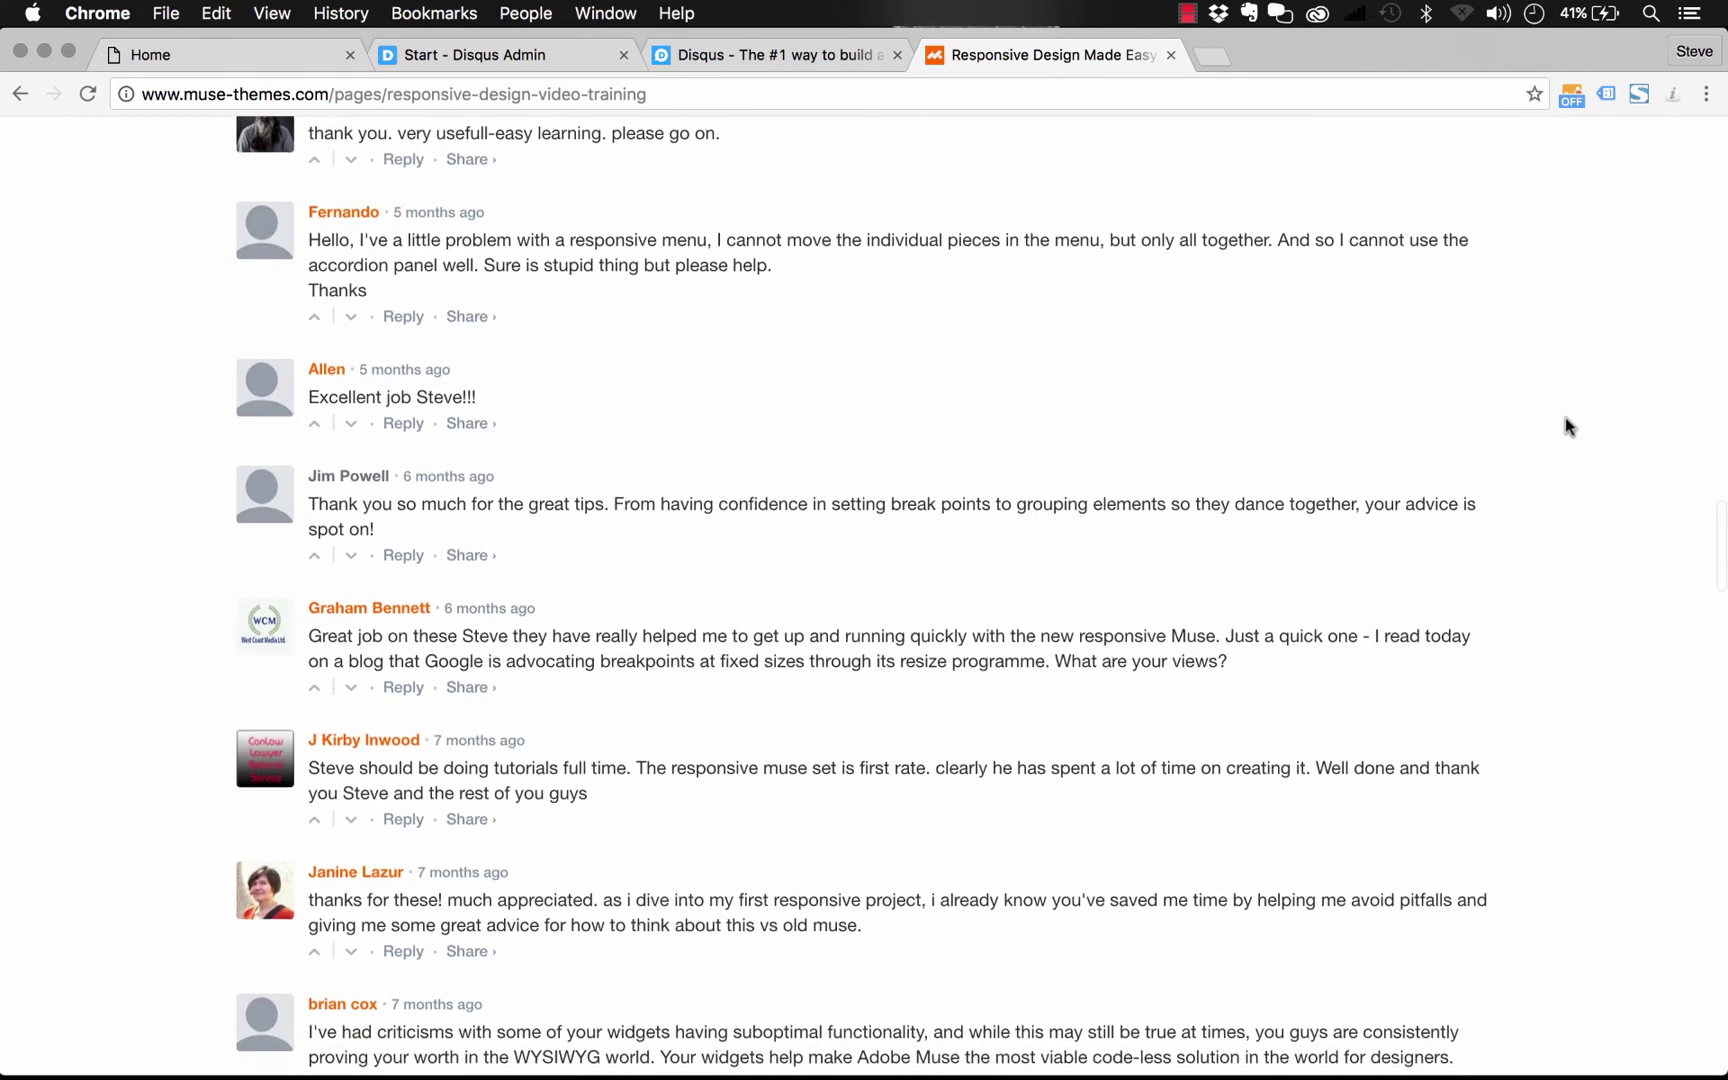
{"action": "scroll", "coordinate": [1565, 417], "scroll_direction": "up", "scroll_amount": 6}
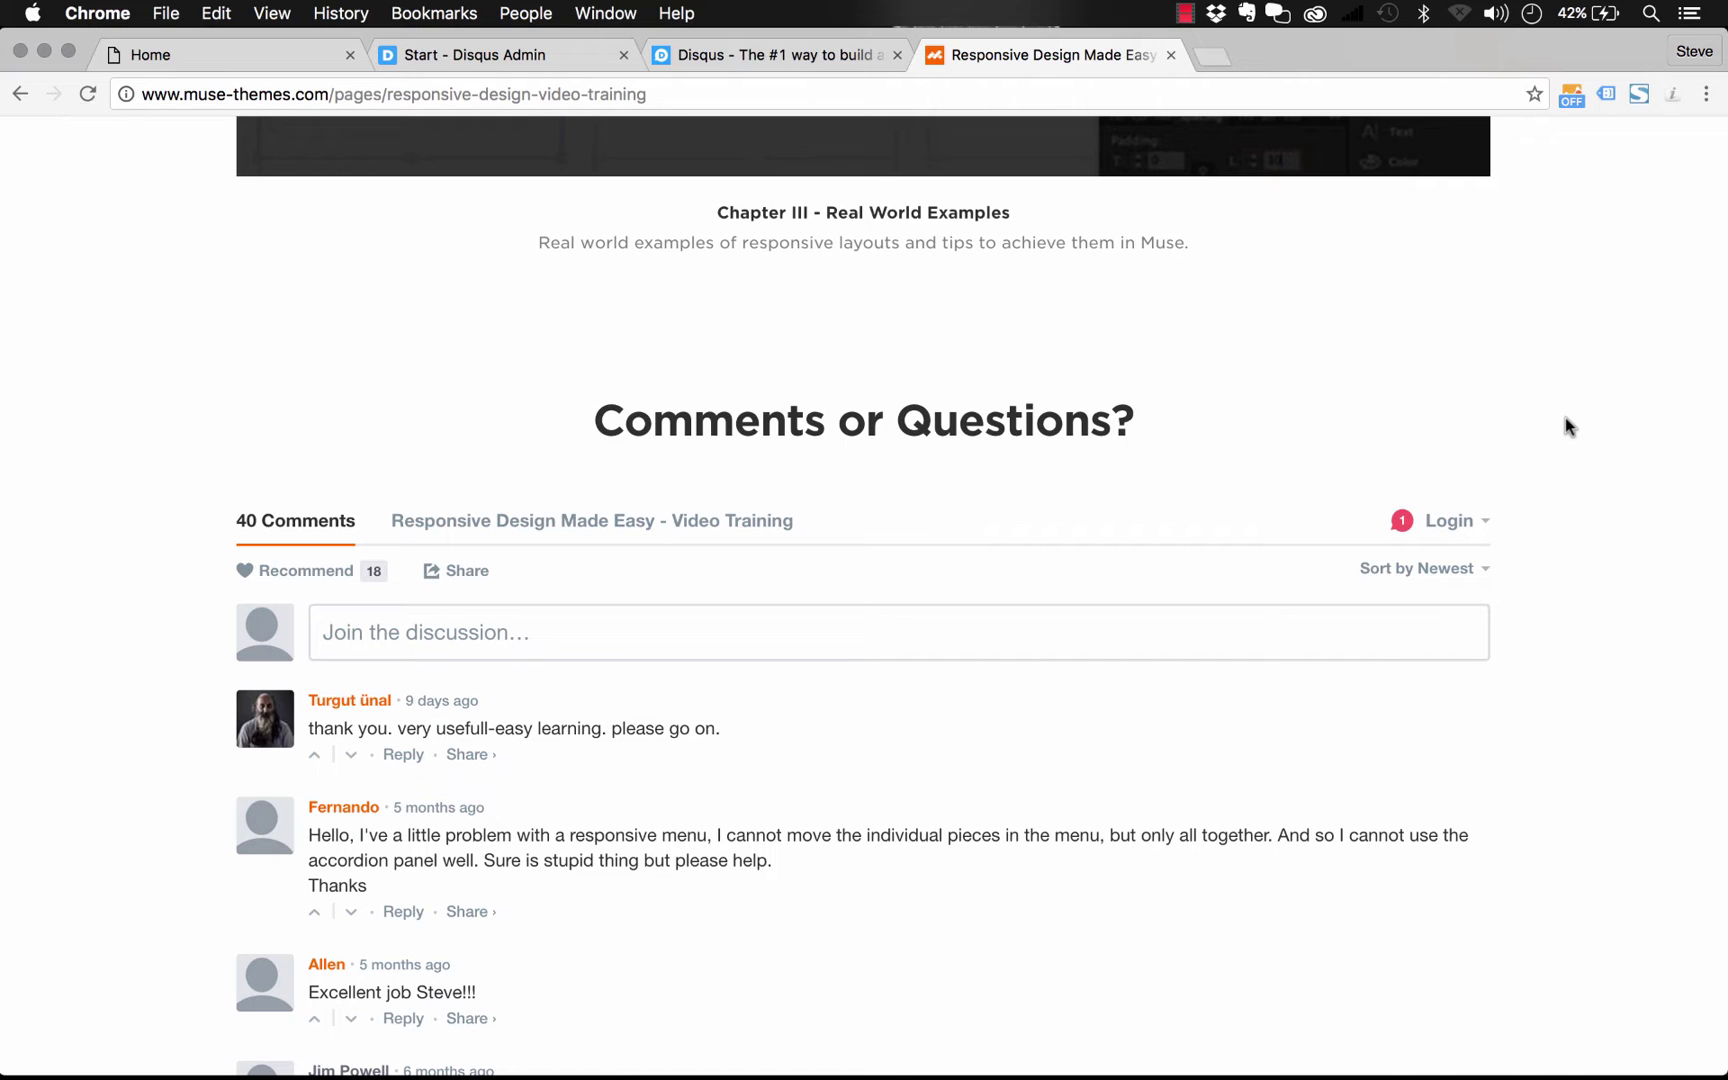
{"action": "mouse_move", "coordinate": [1058, 1076]}
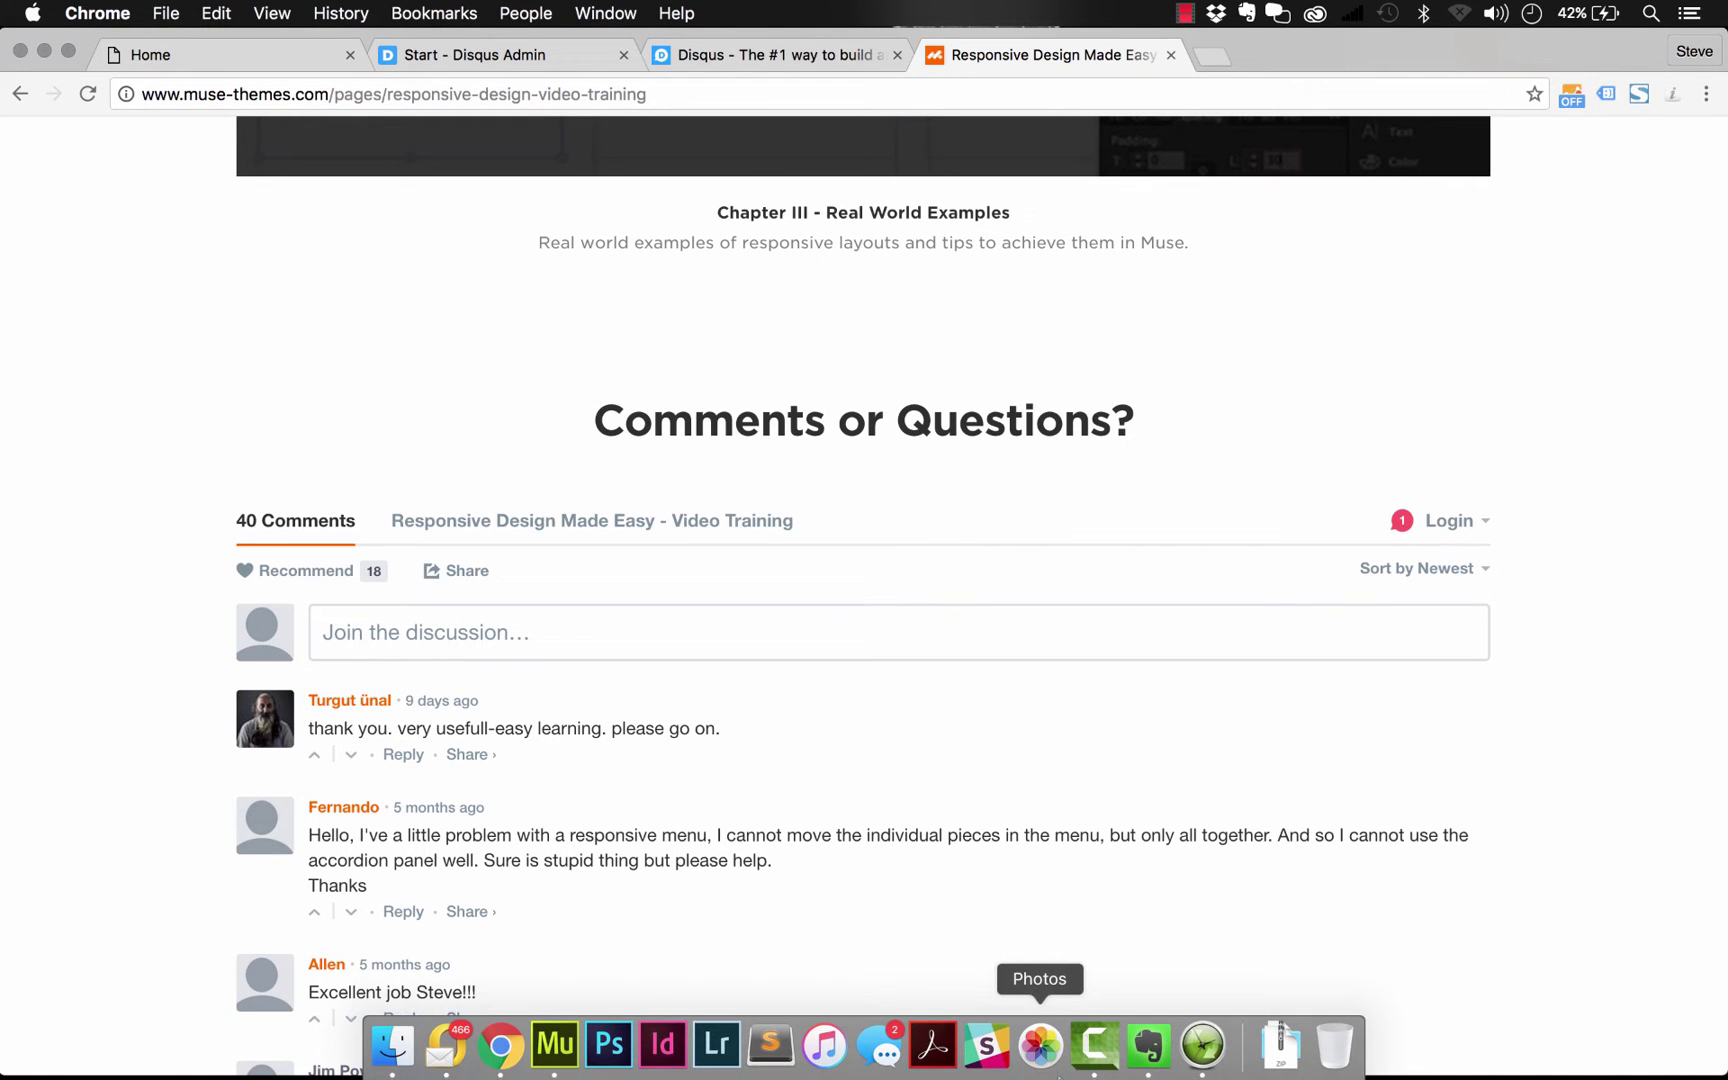
Back in Muse, widen the Disqus widget to about 874 px across the page
{"action": "left_click", "coordinate": [554, 1045]}
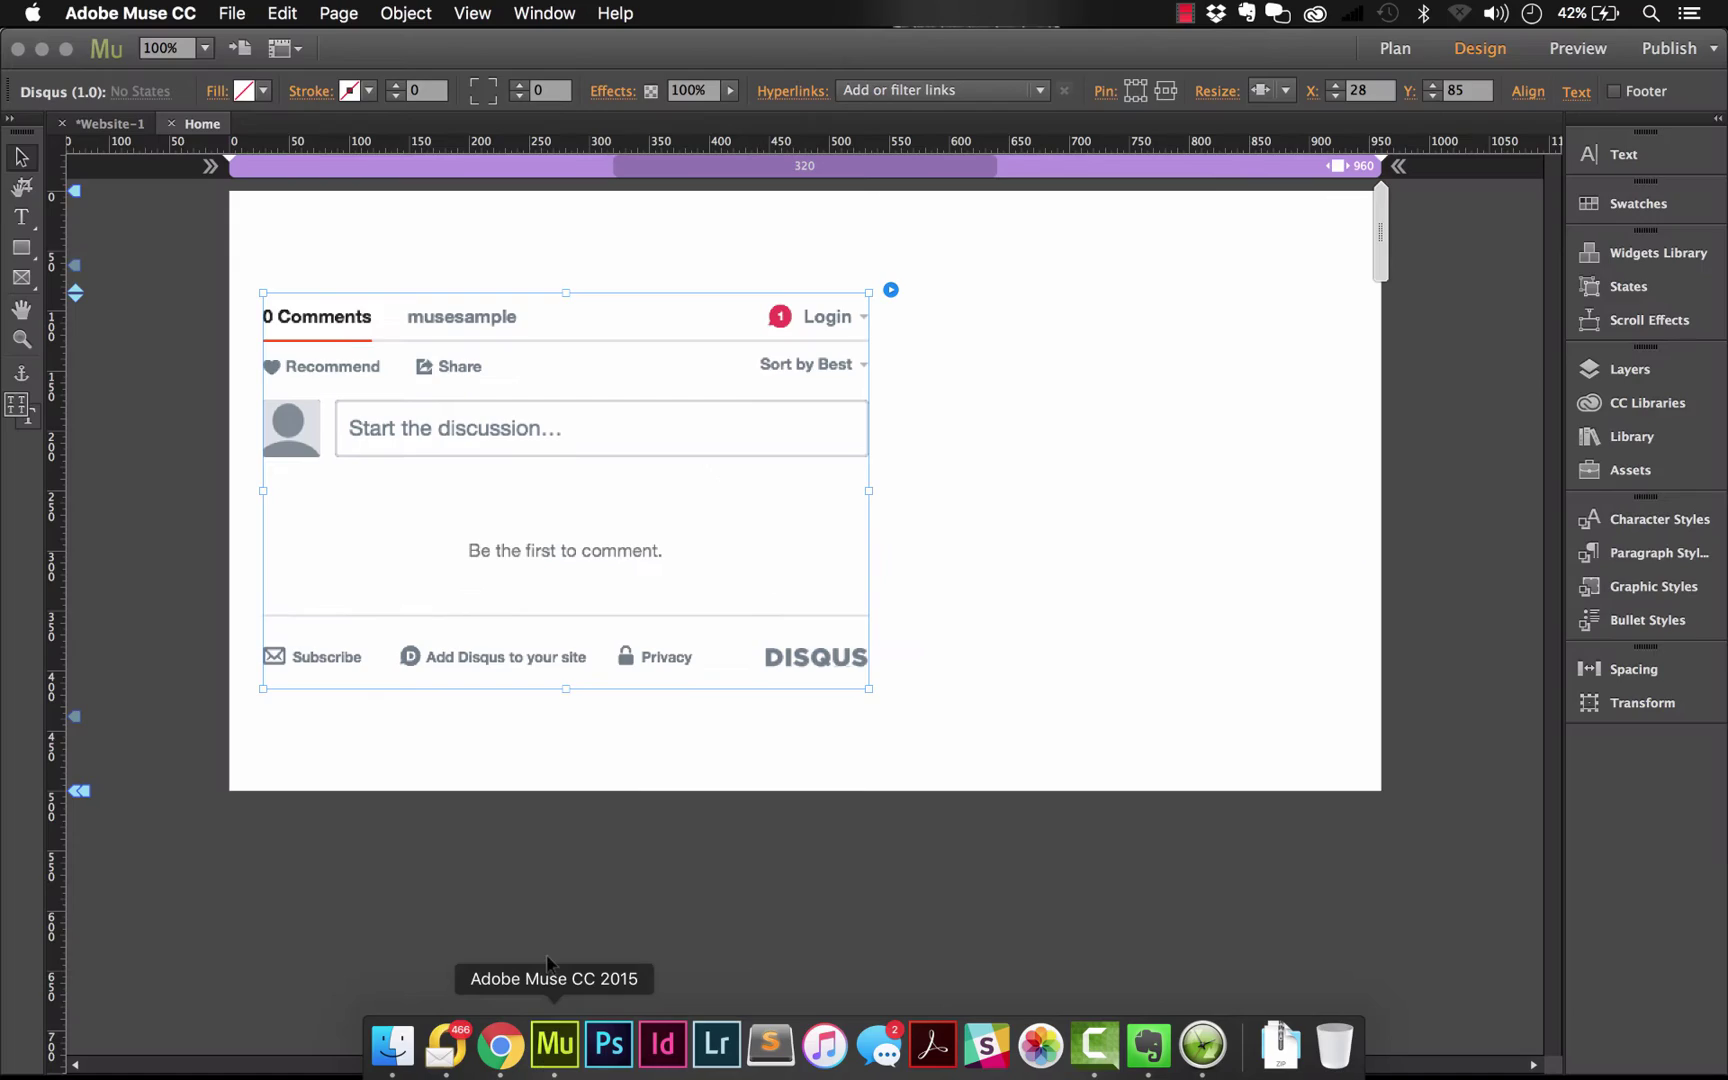
{"action": "left_click_drag", "start_coordinate": [787, 461], "coordinate": [1328, 482]}
{"action": "left_click", "coordinate": [906, 247]}
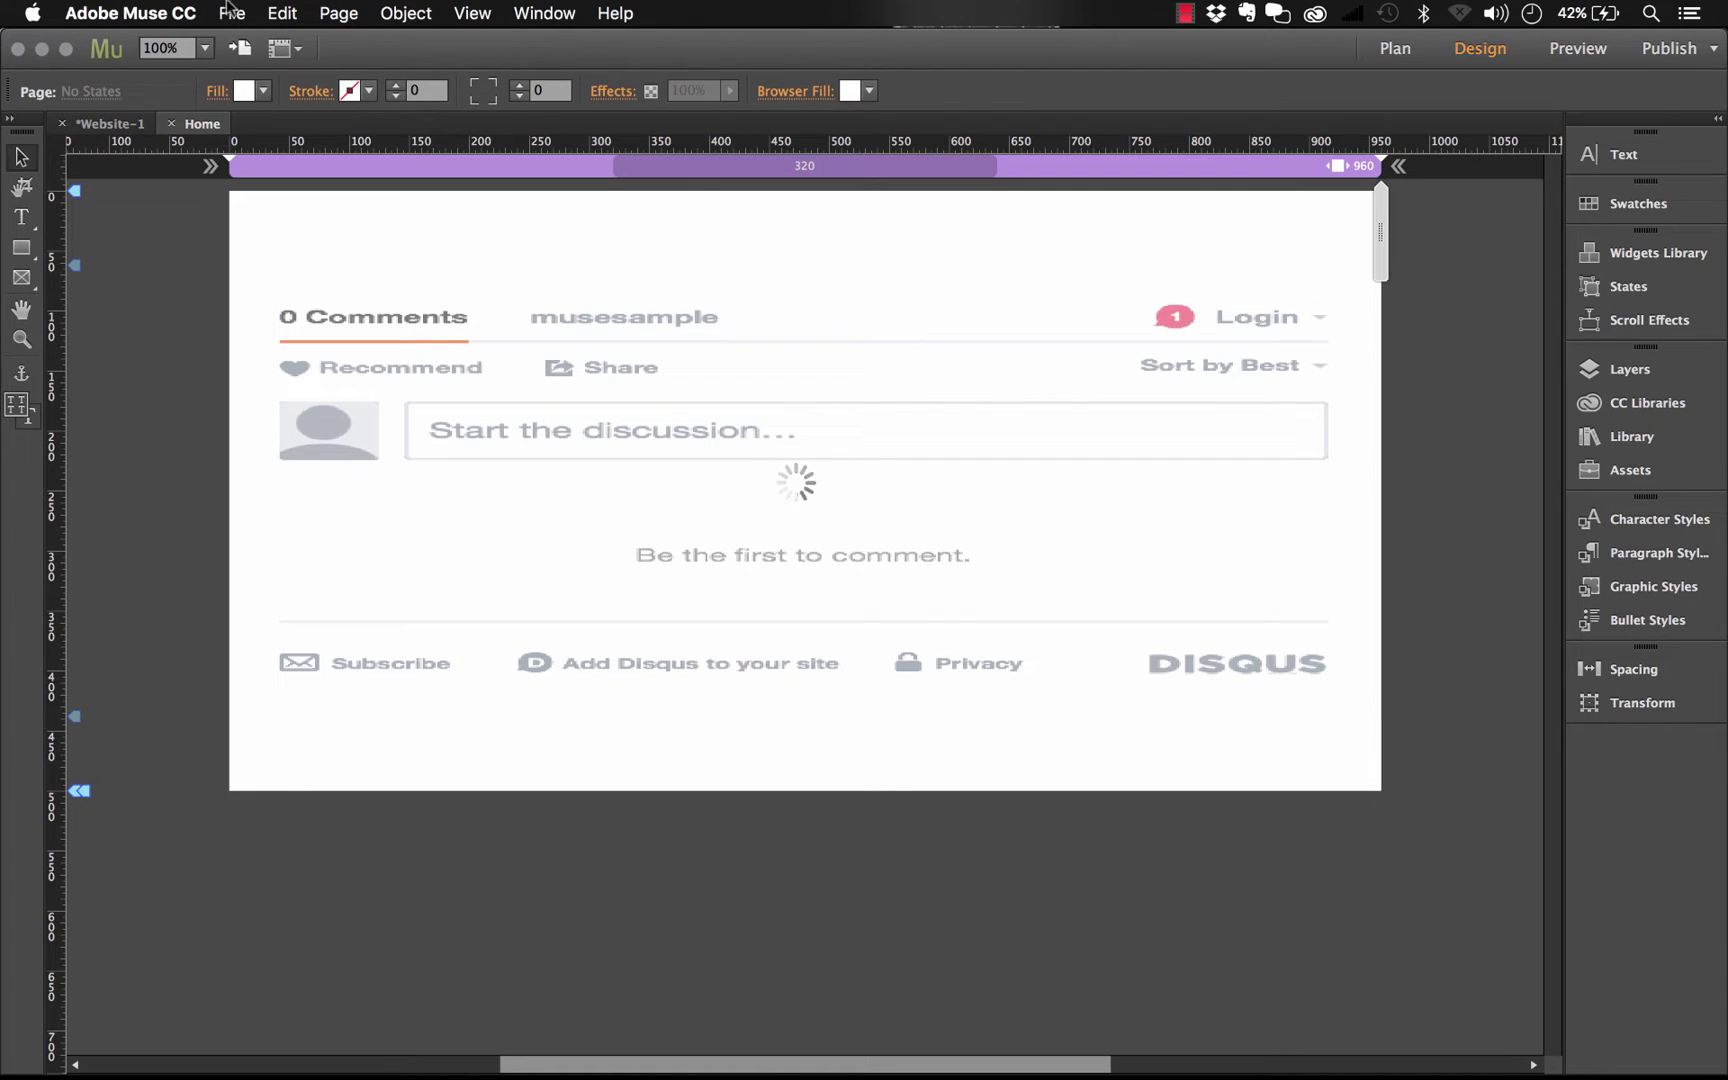
{"action": "left_click", "coordinate": [231, 12]}
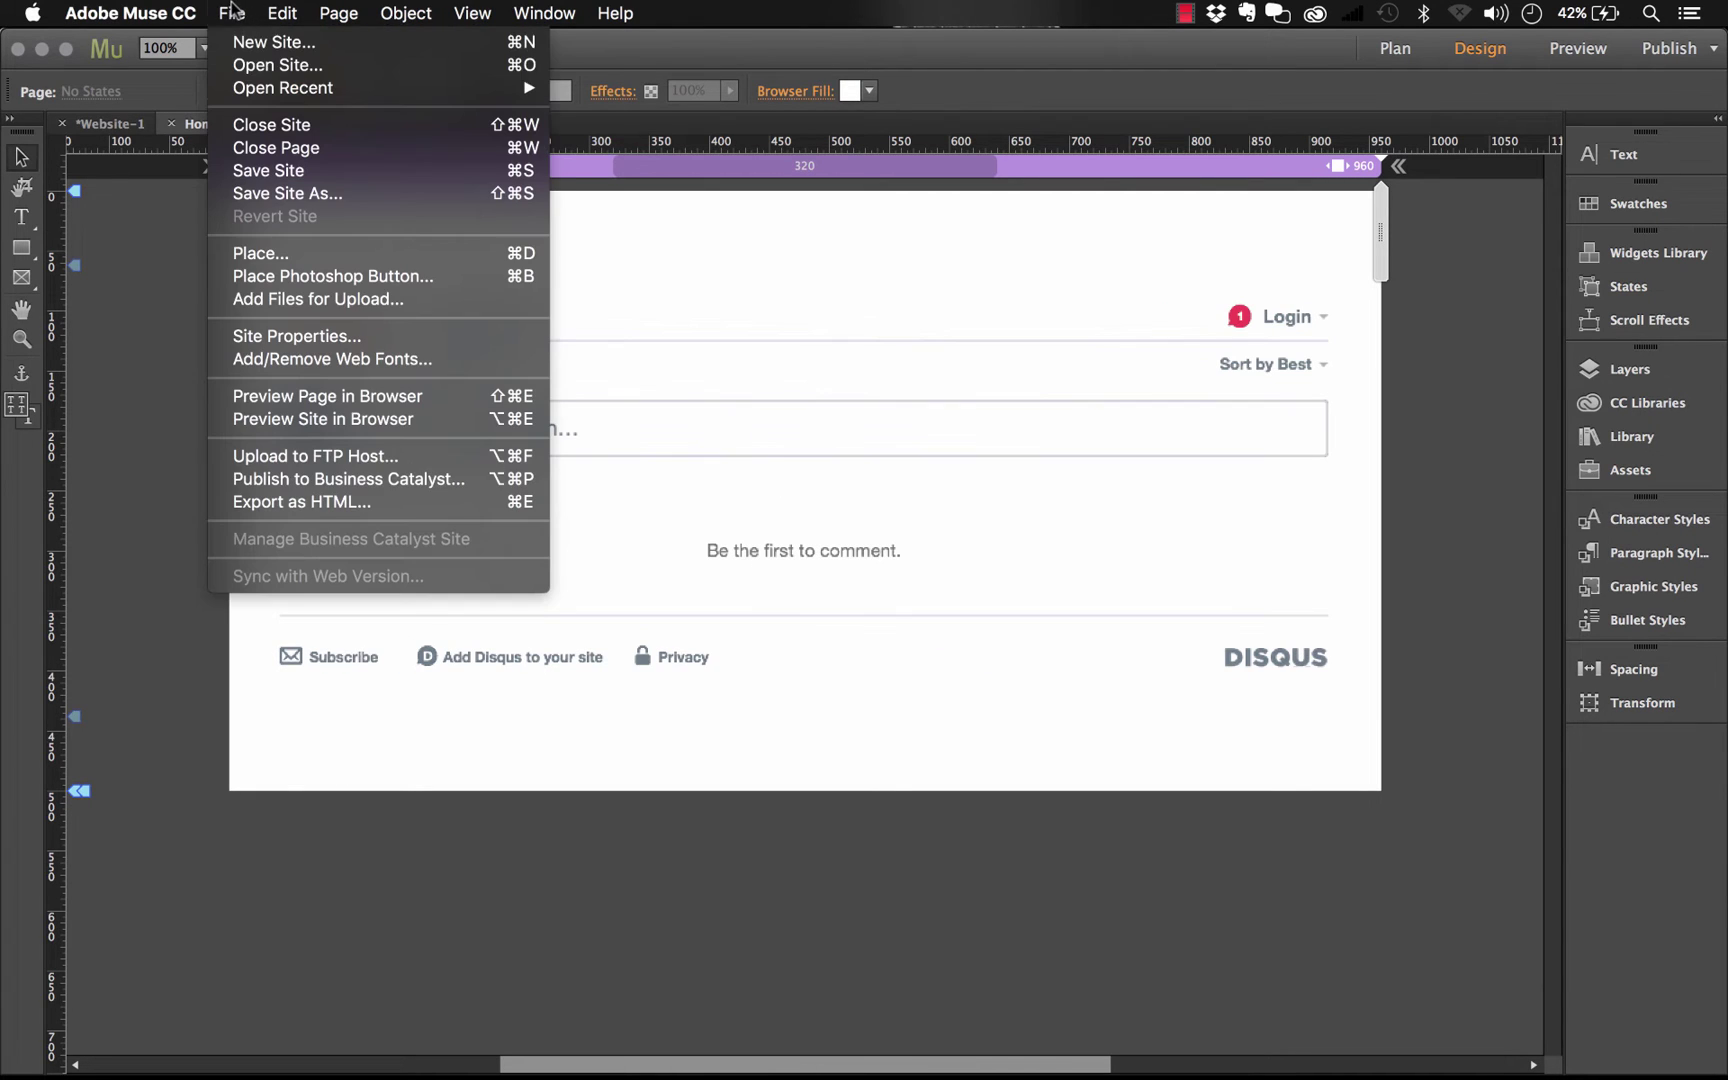
Preview the page in Chrome, reload it, and type 'This is a great widget' as a new comment
{"action": "left_click", "coordinate": [423, 396]}
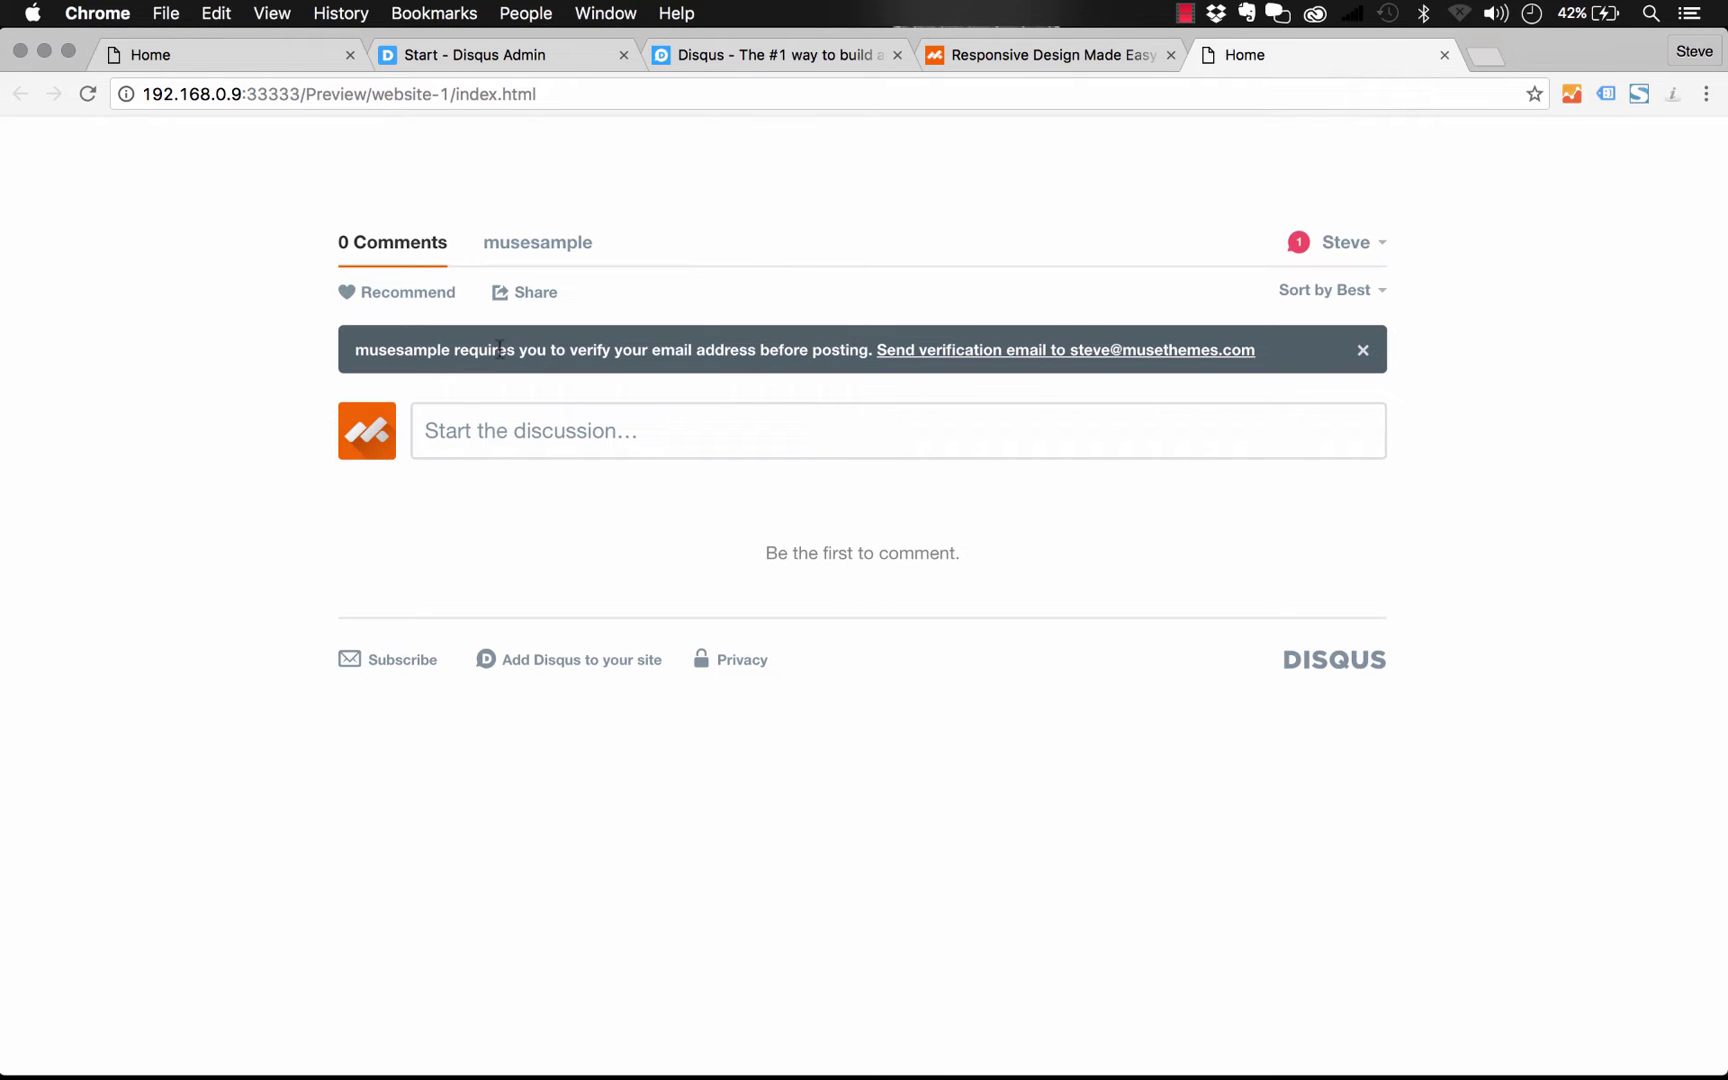
{"action": "key", "text": "super+r"}
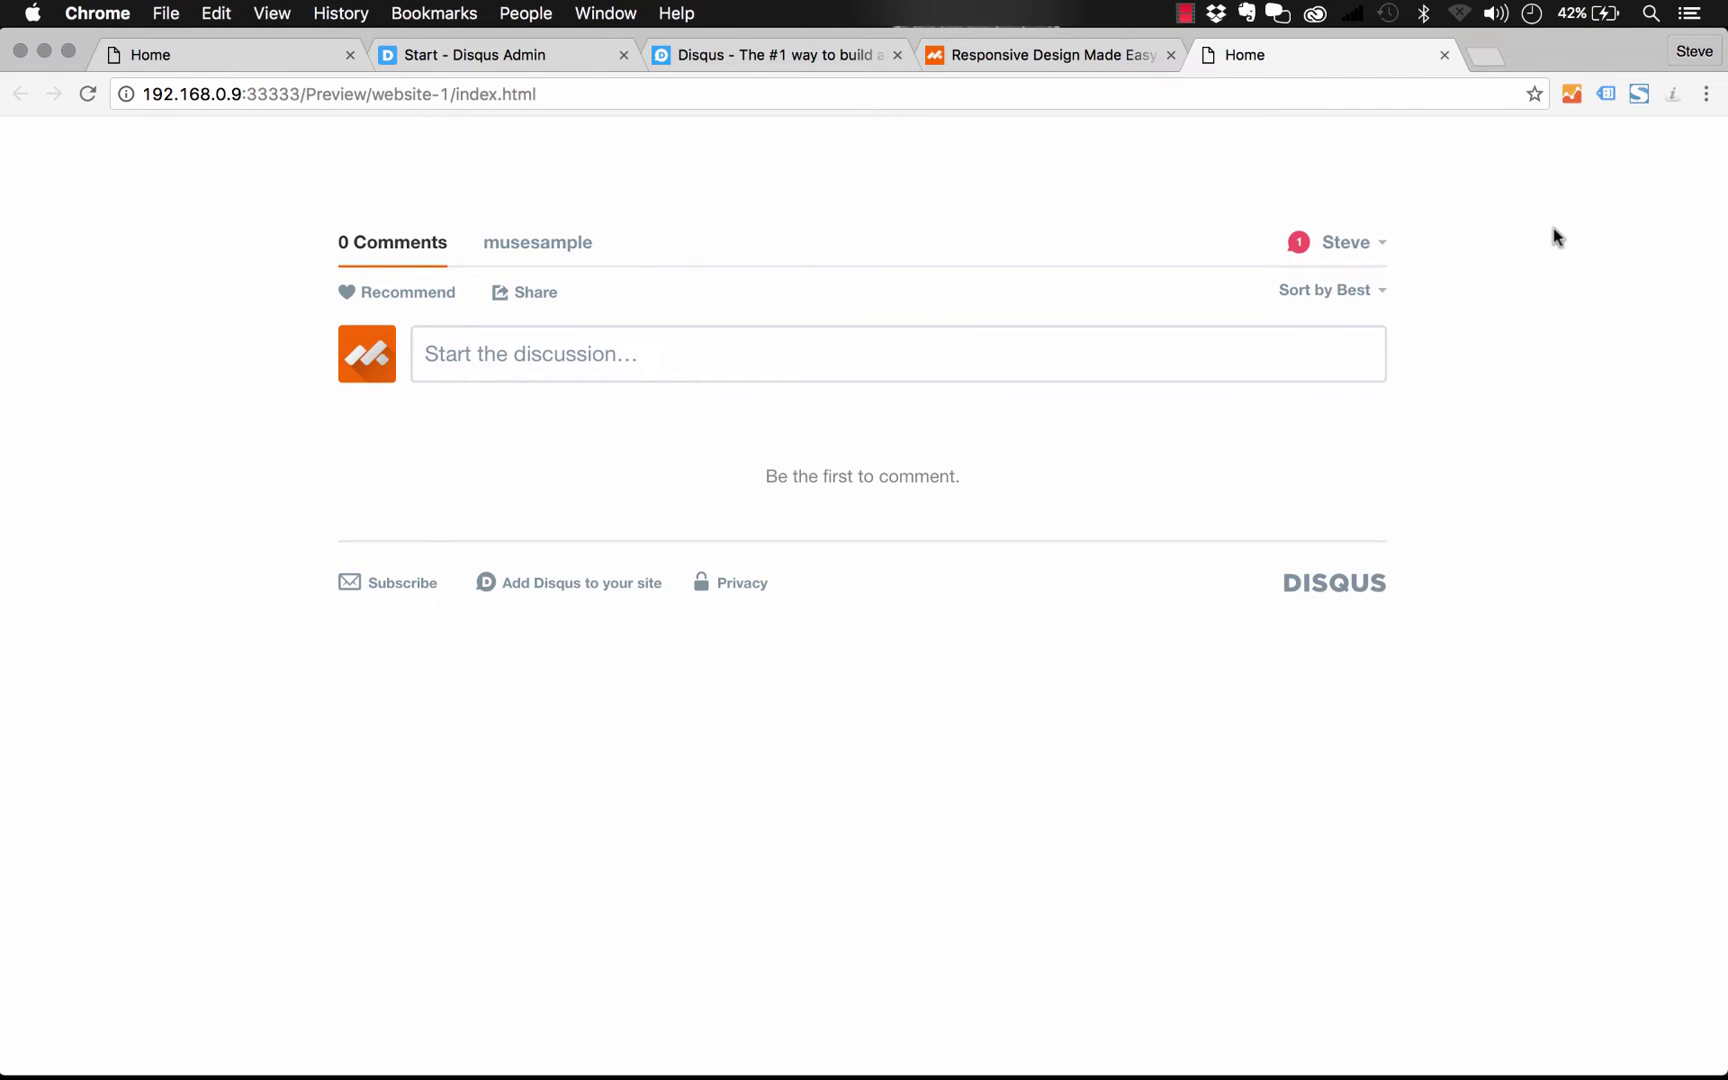
{"action": "left_click_drag", "start_coordinate": [1724, 255], "coordinate": [1722, 361]}
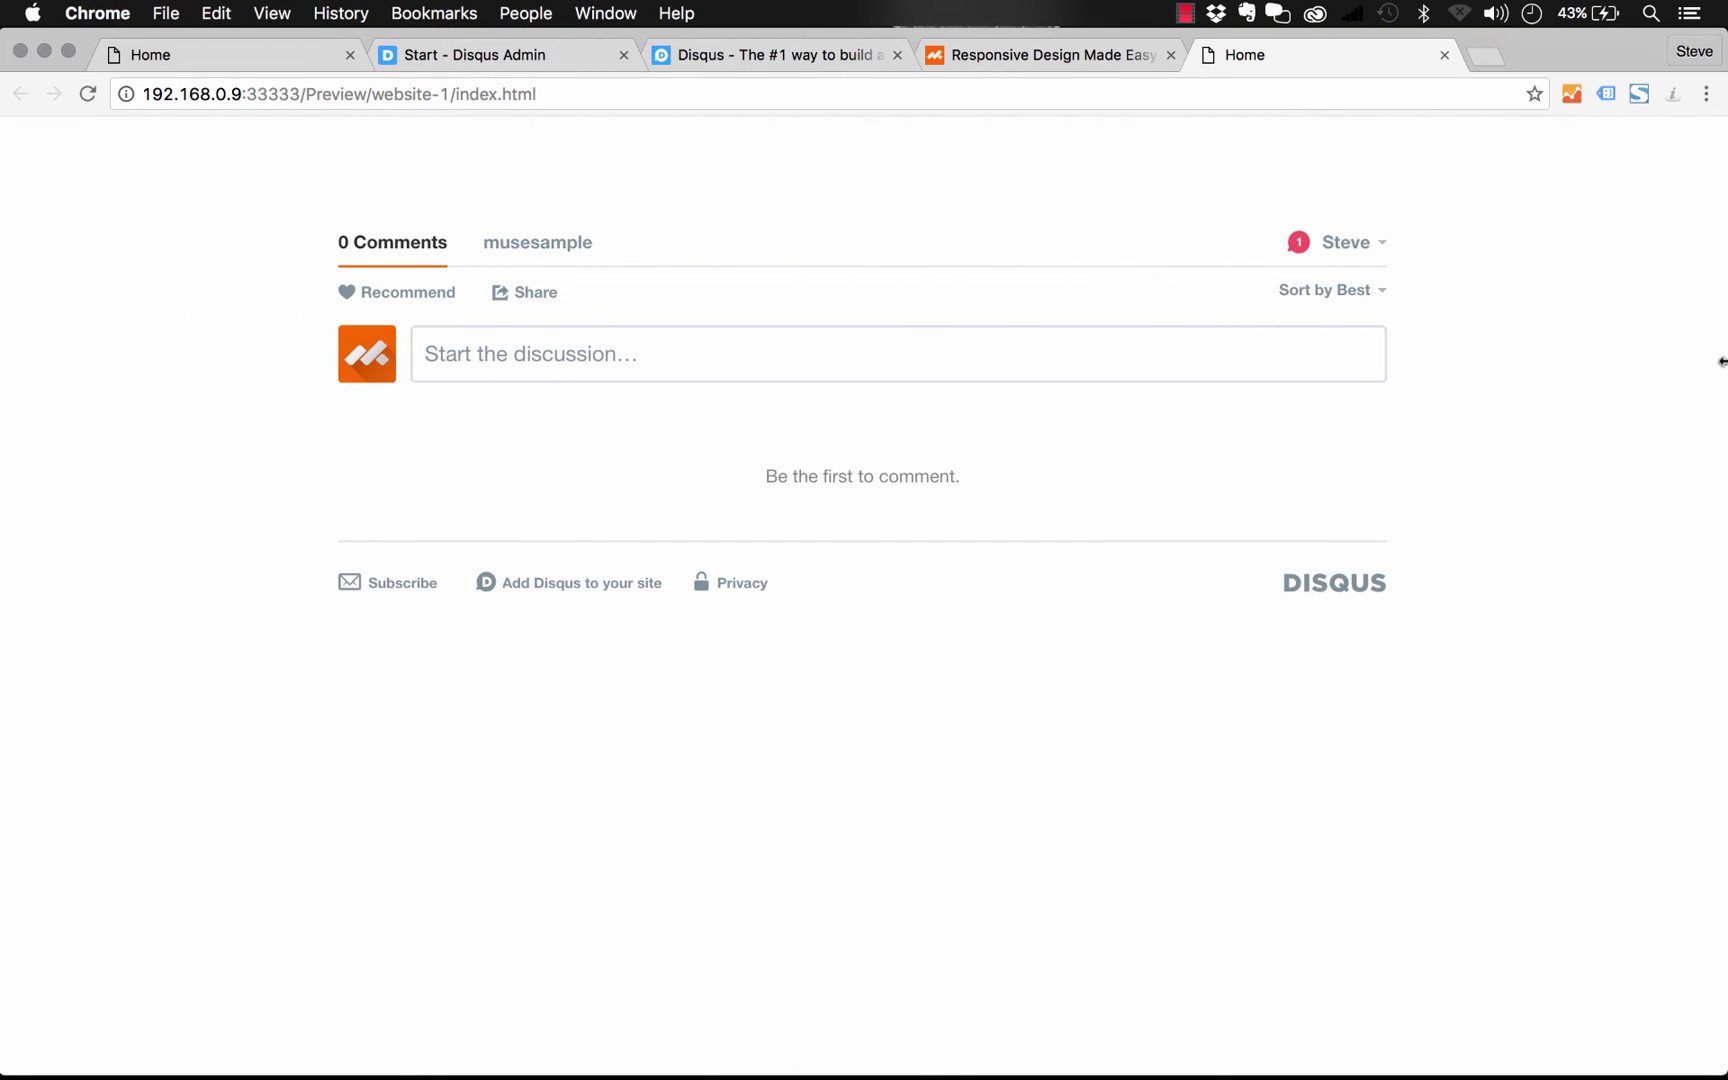
{"action": "left_click", "coordinate": [618, 343]}
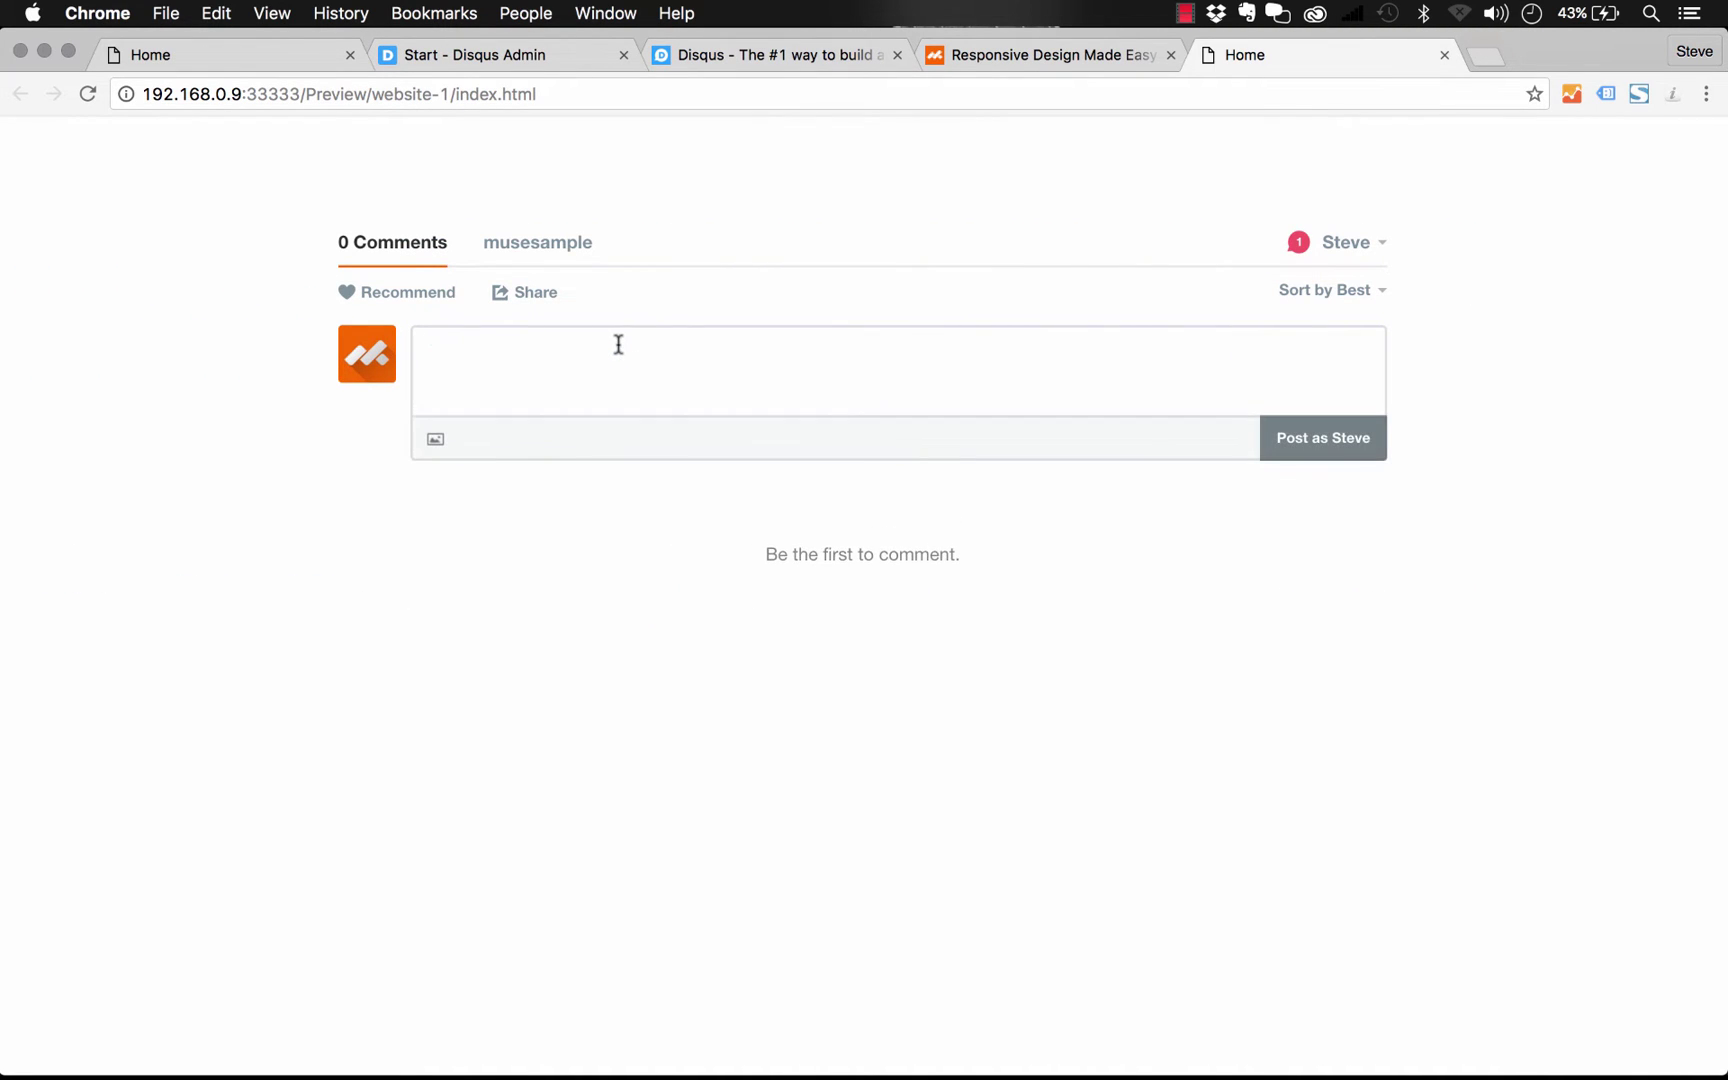
{"action": "type", "text": "This is a great widget"}
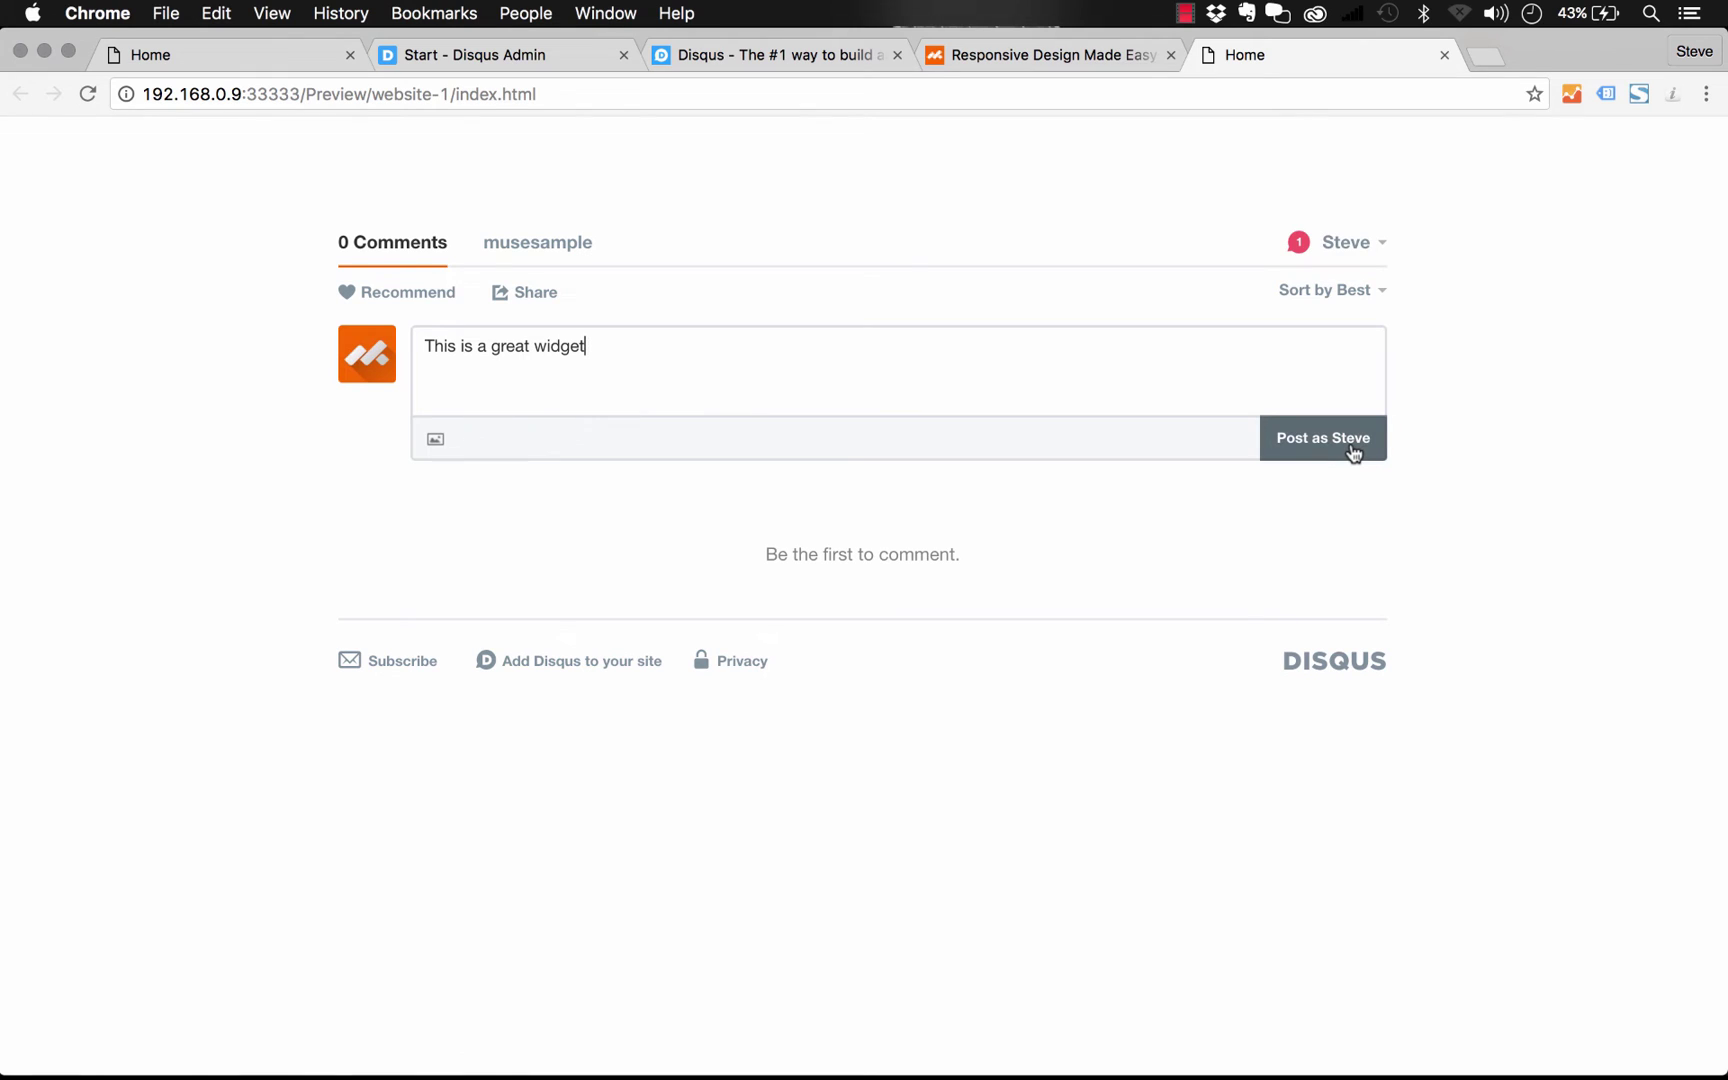
Log out of the Disqus commenting account in the widget preview, then switch to the Disqus Admin tab
{"action": "left_click", "coordinate": [1360, 246]}
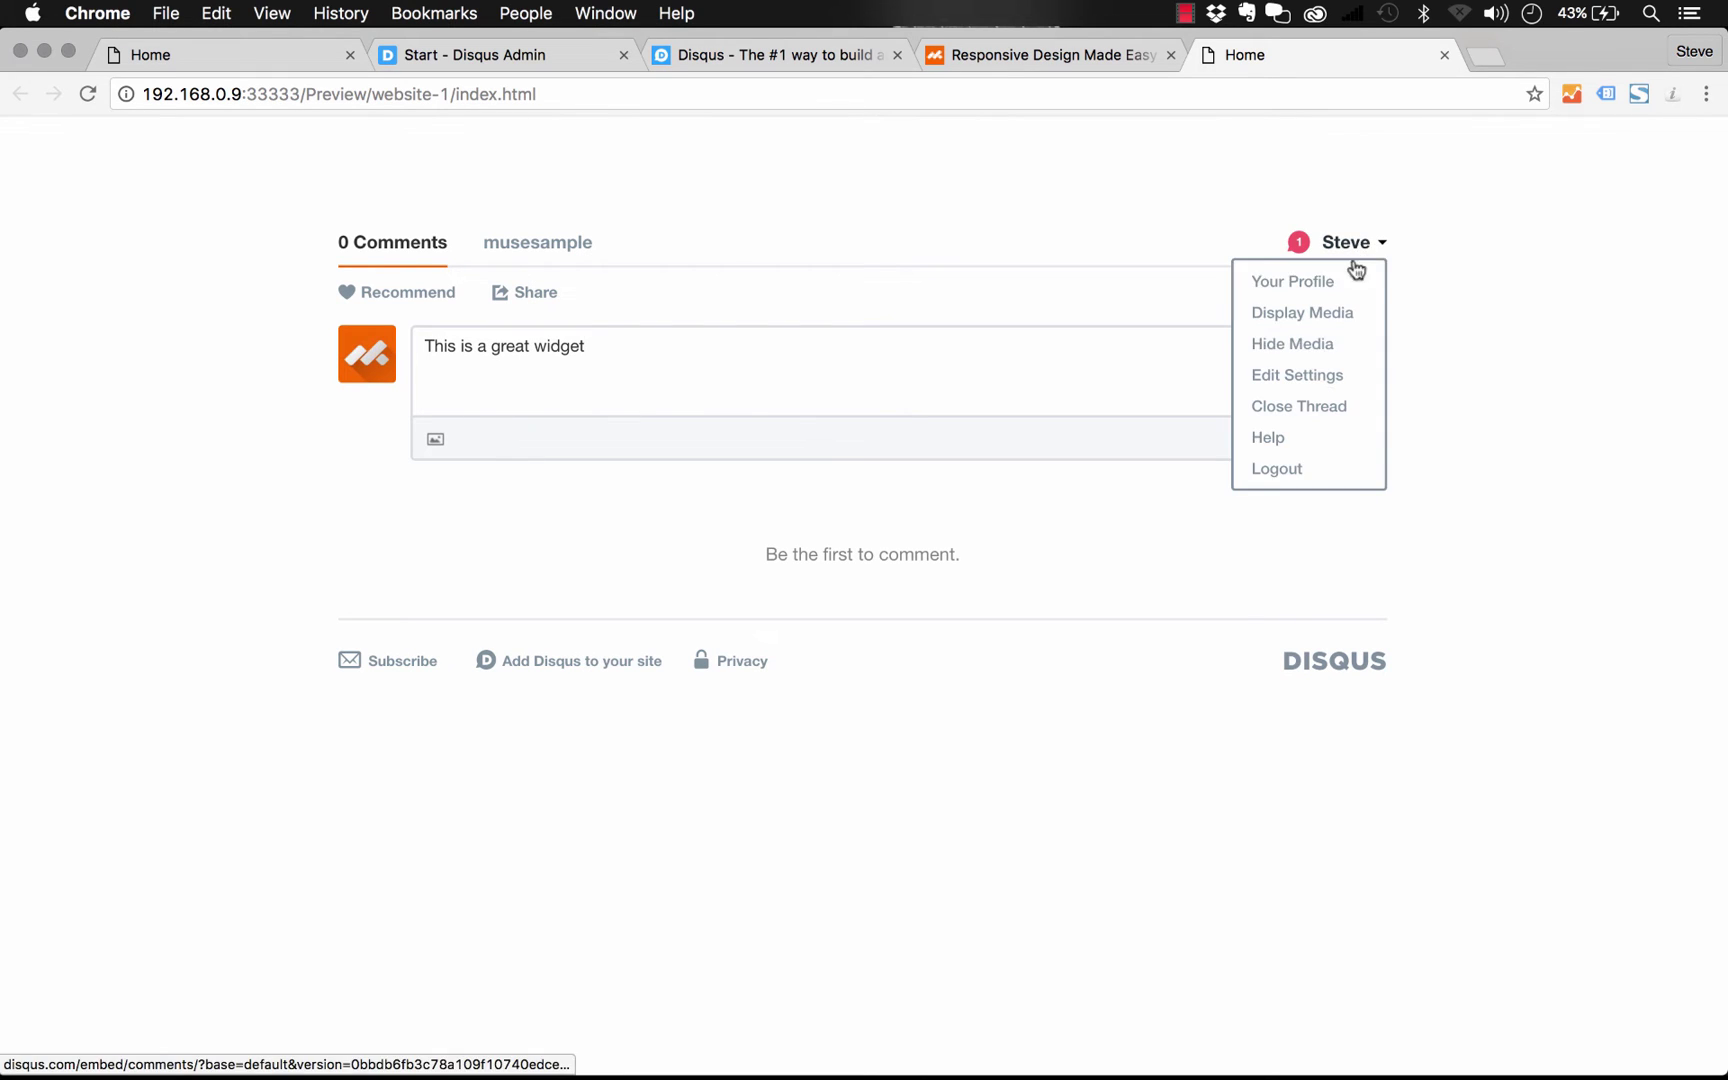
{"action": "left_click", "coordinate": [1297, 470]}
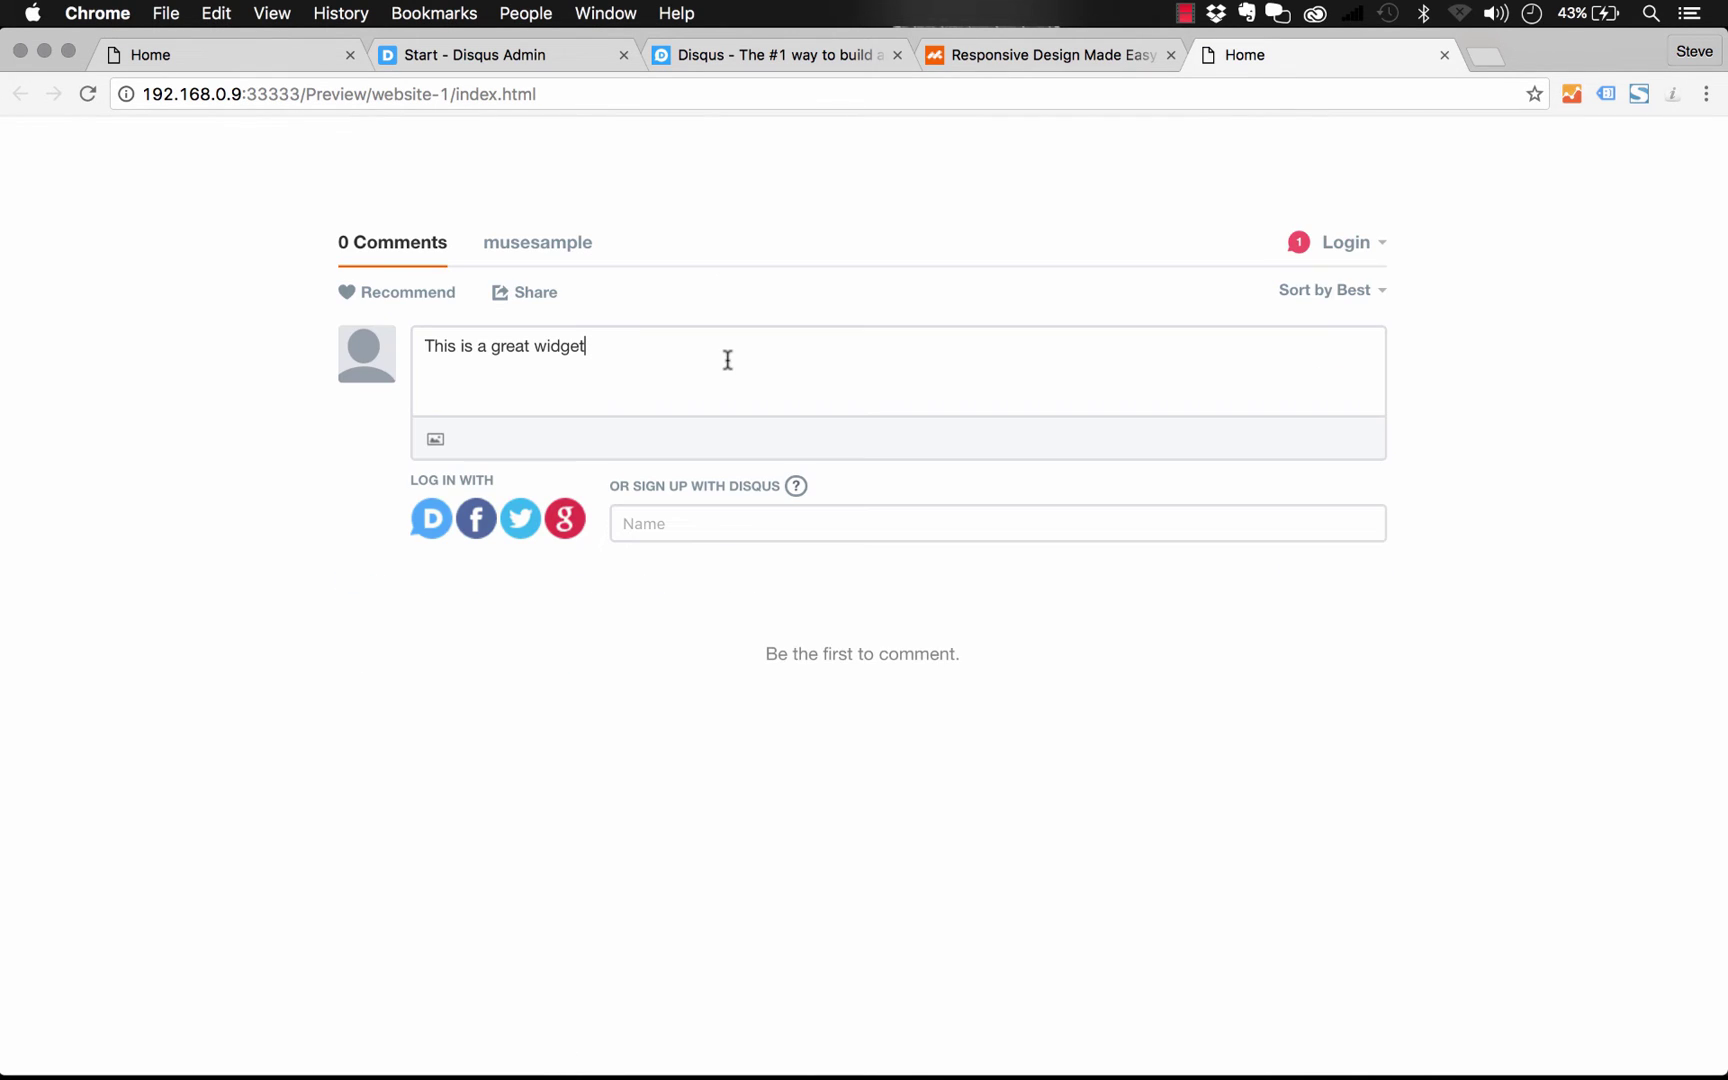
{"action": "left_click", "coordinate": [729, 521]}
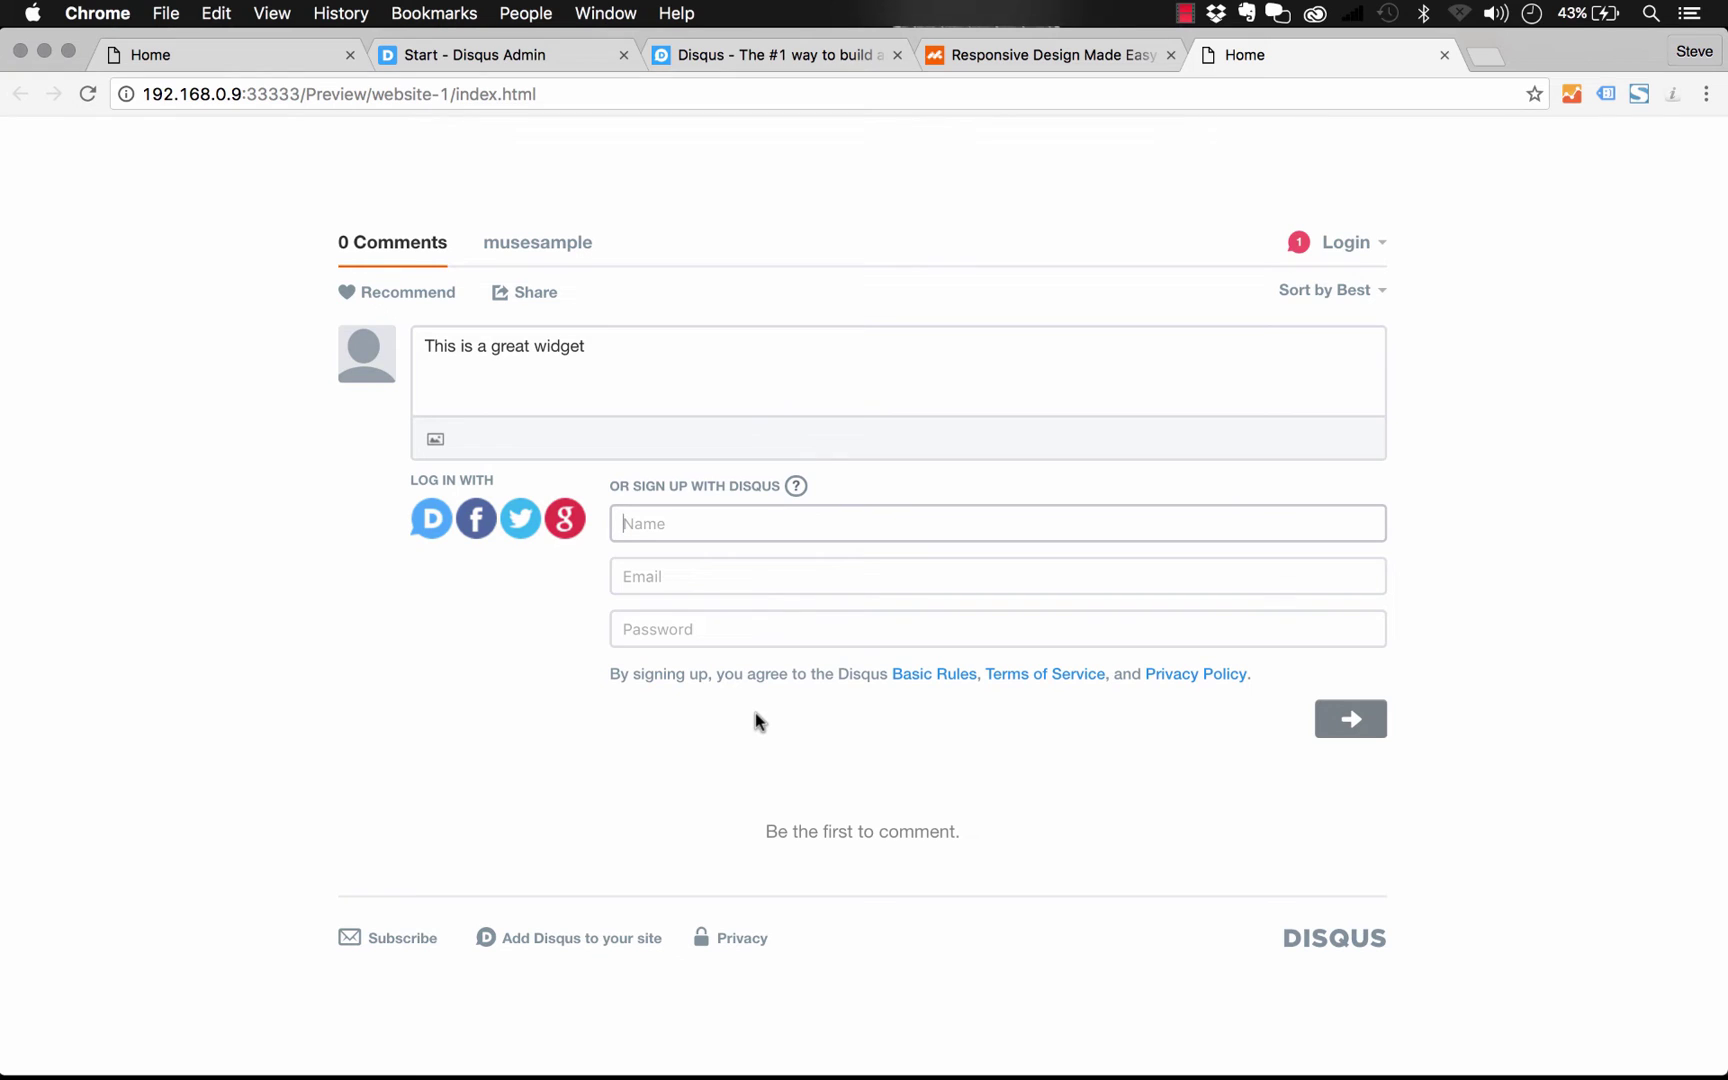
{"action": "left_click", "coordinate": [547, 58]}
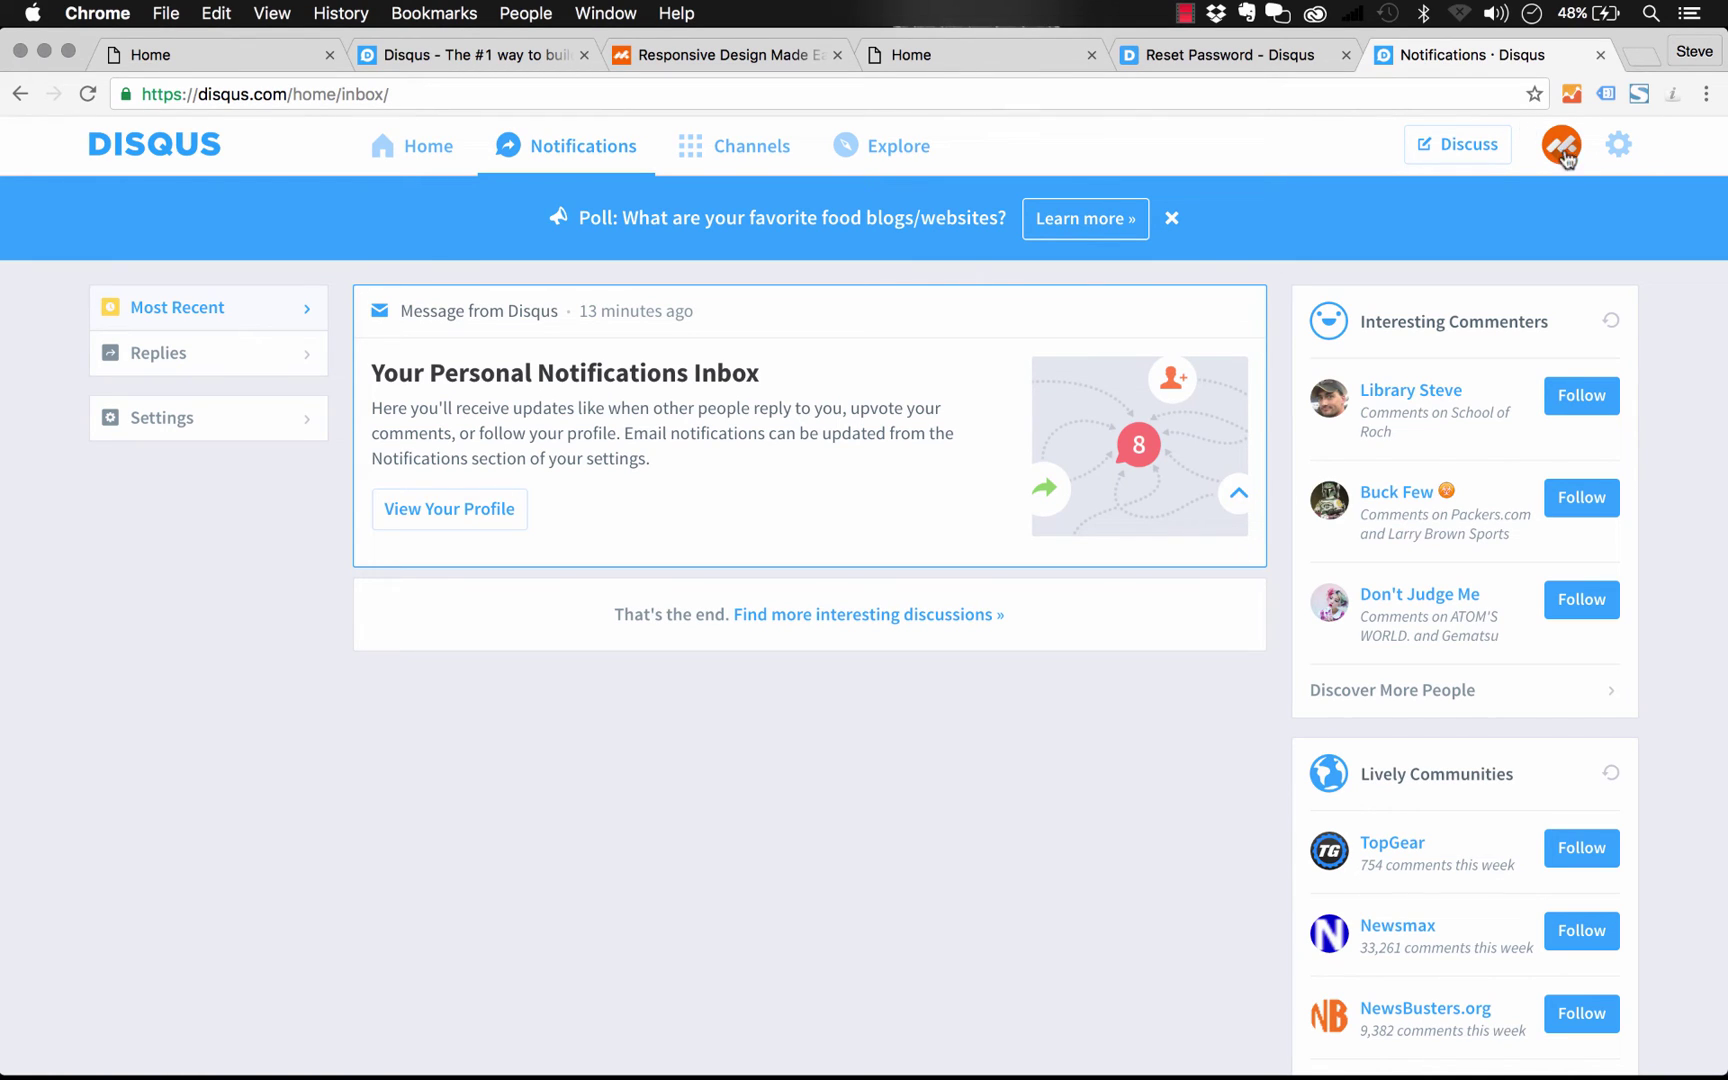
Go to Disqus Admin from the gear menu and open the musesample site's General settings
{"action": "left_click", "coordinate": [1620, 147]}
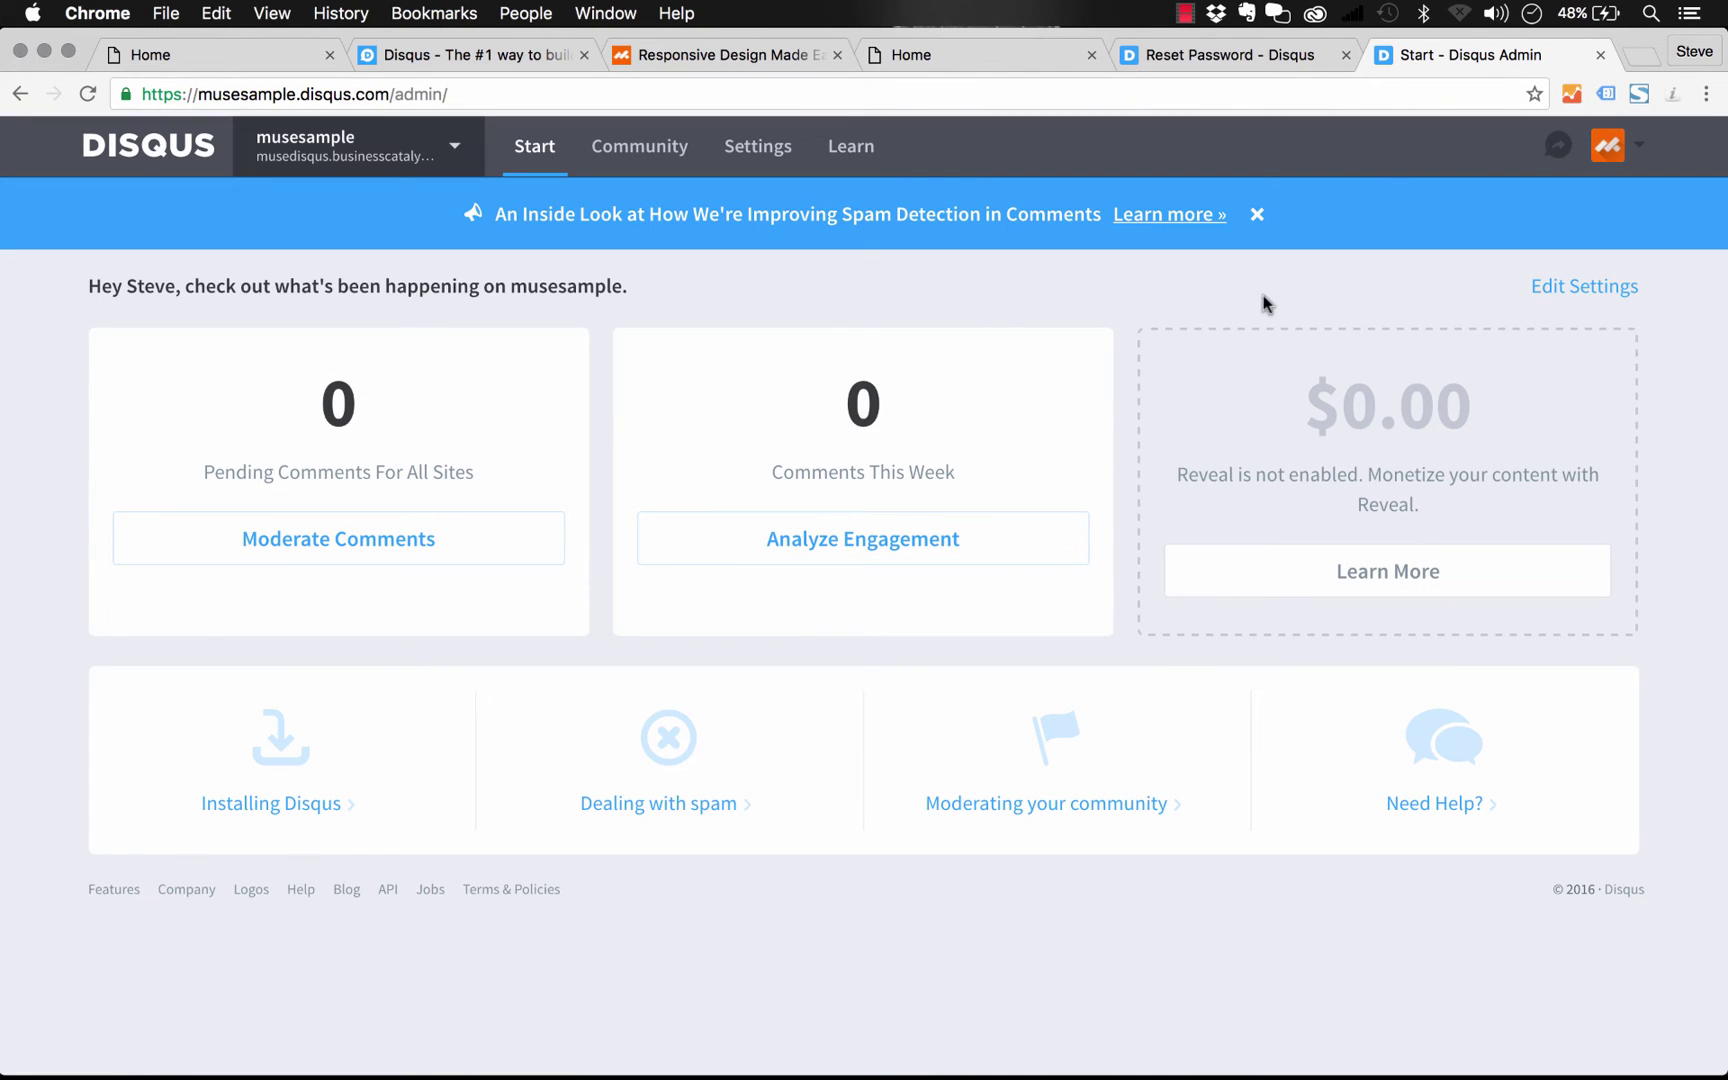
{"action": "left_click", "coordinate": [453, 150]}
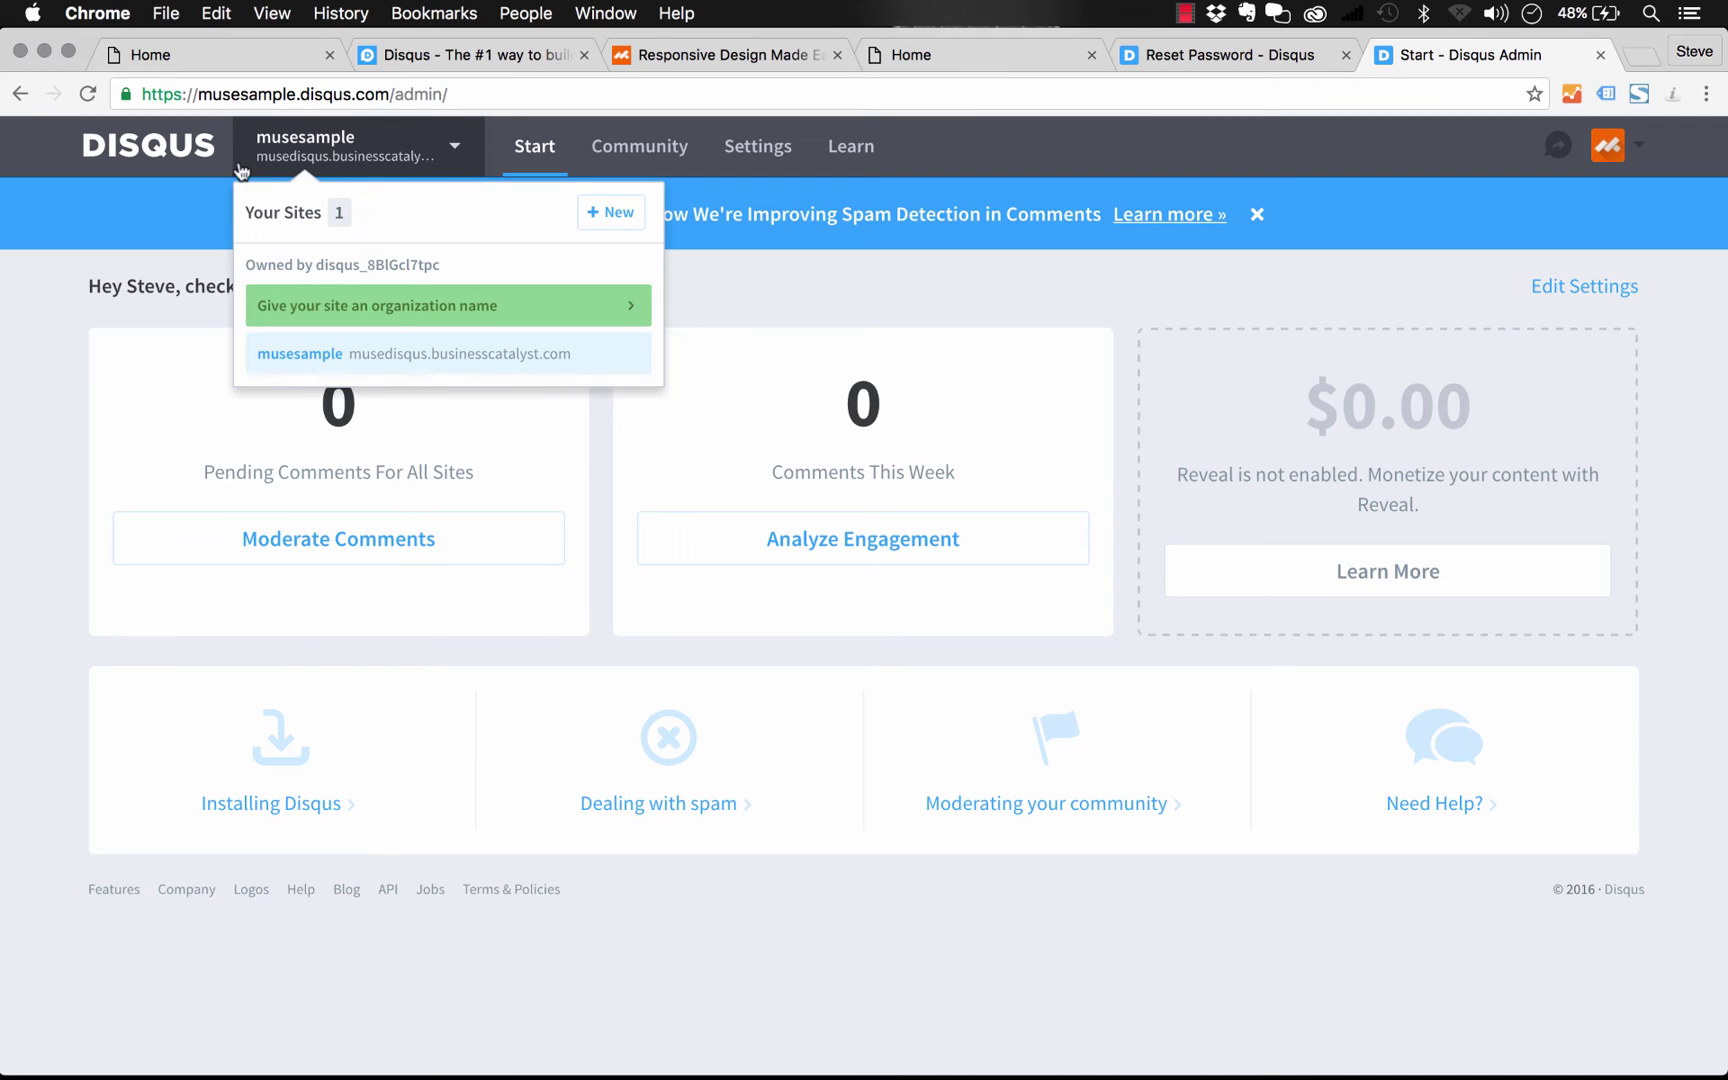
{"action": "left_click", "coordinate": [126, 216]}
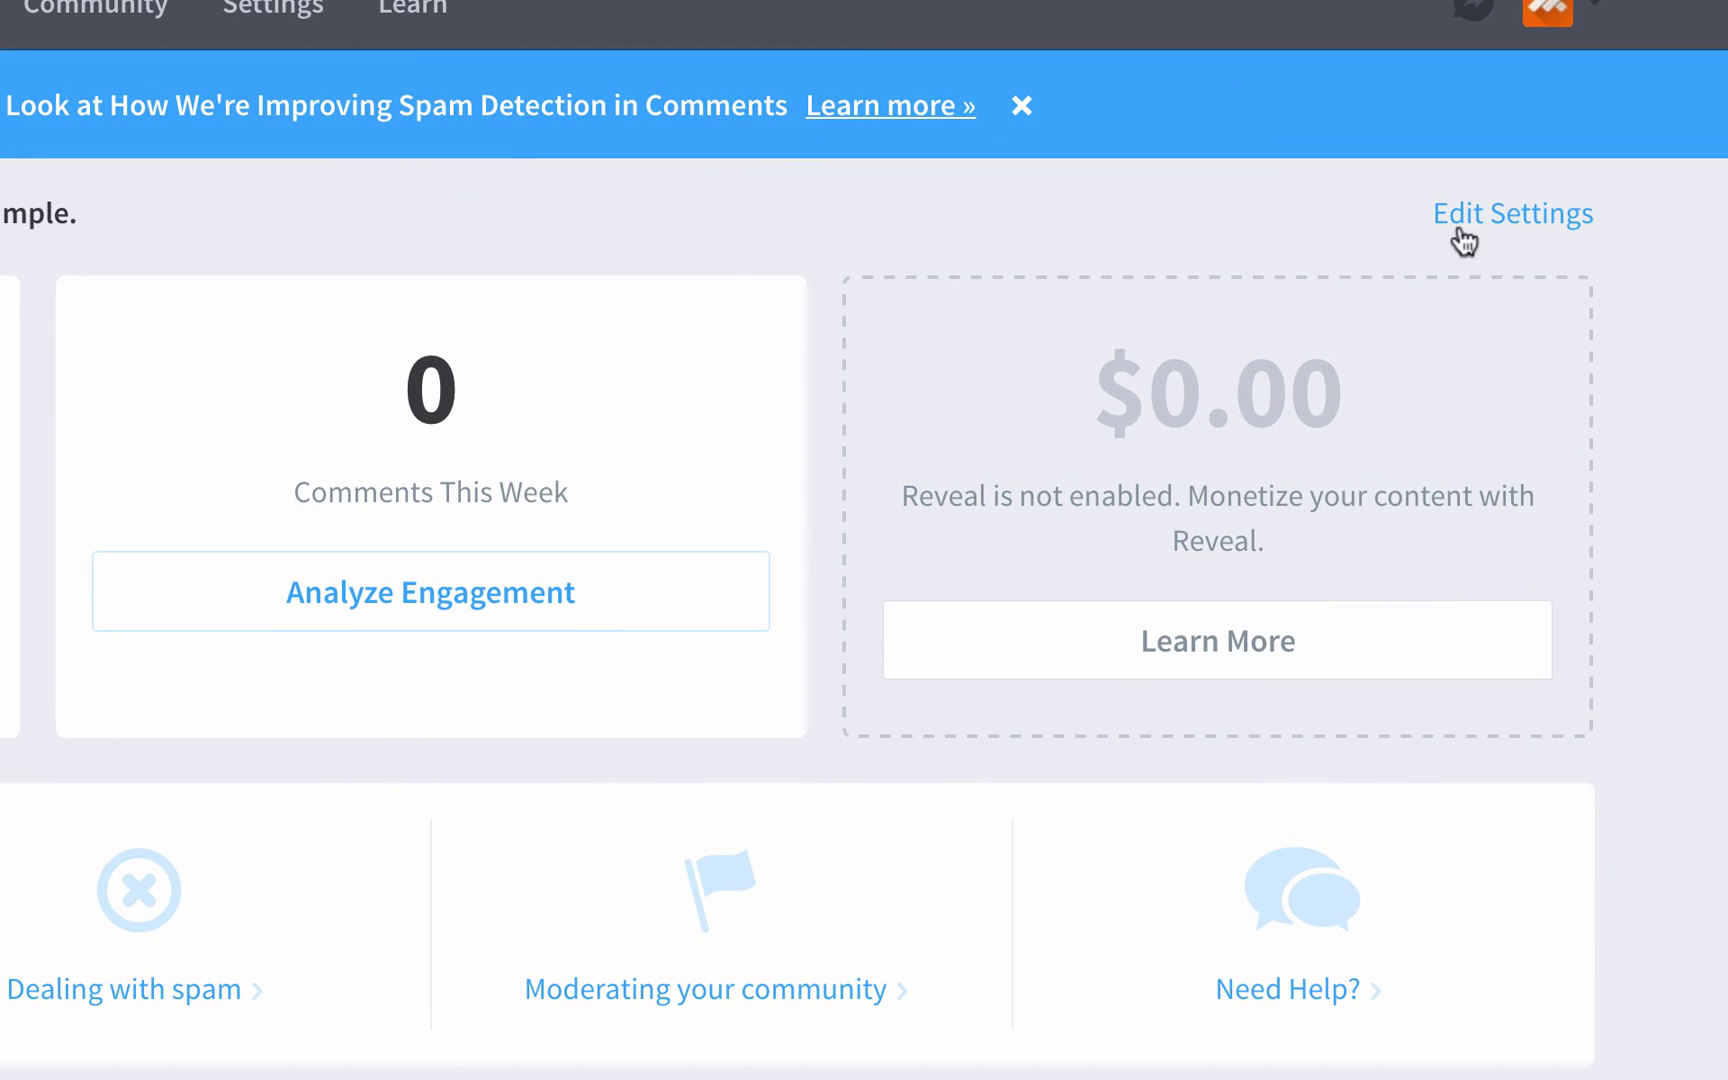
{"action": "left_click", "coordinate": [1528, 236]}
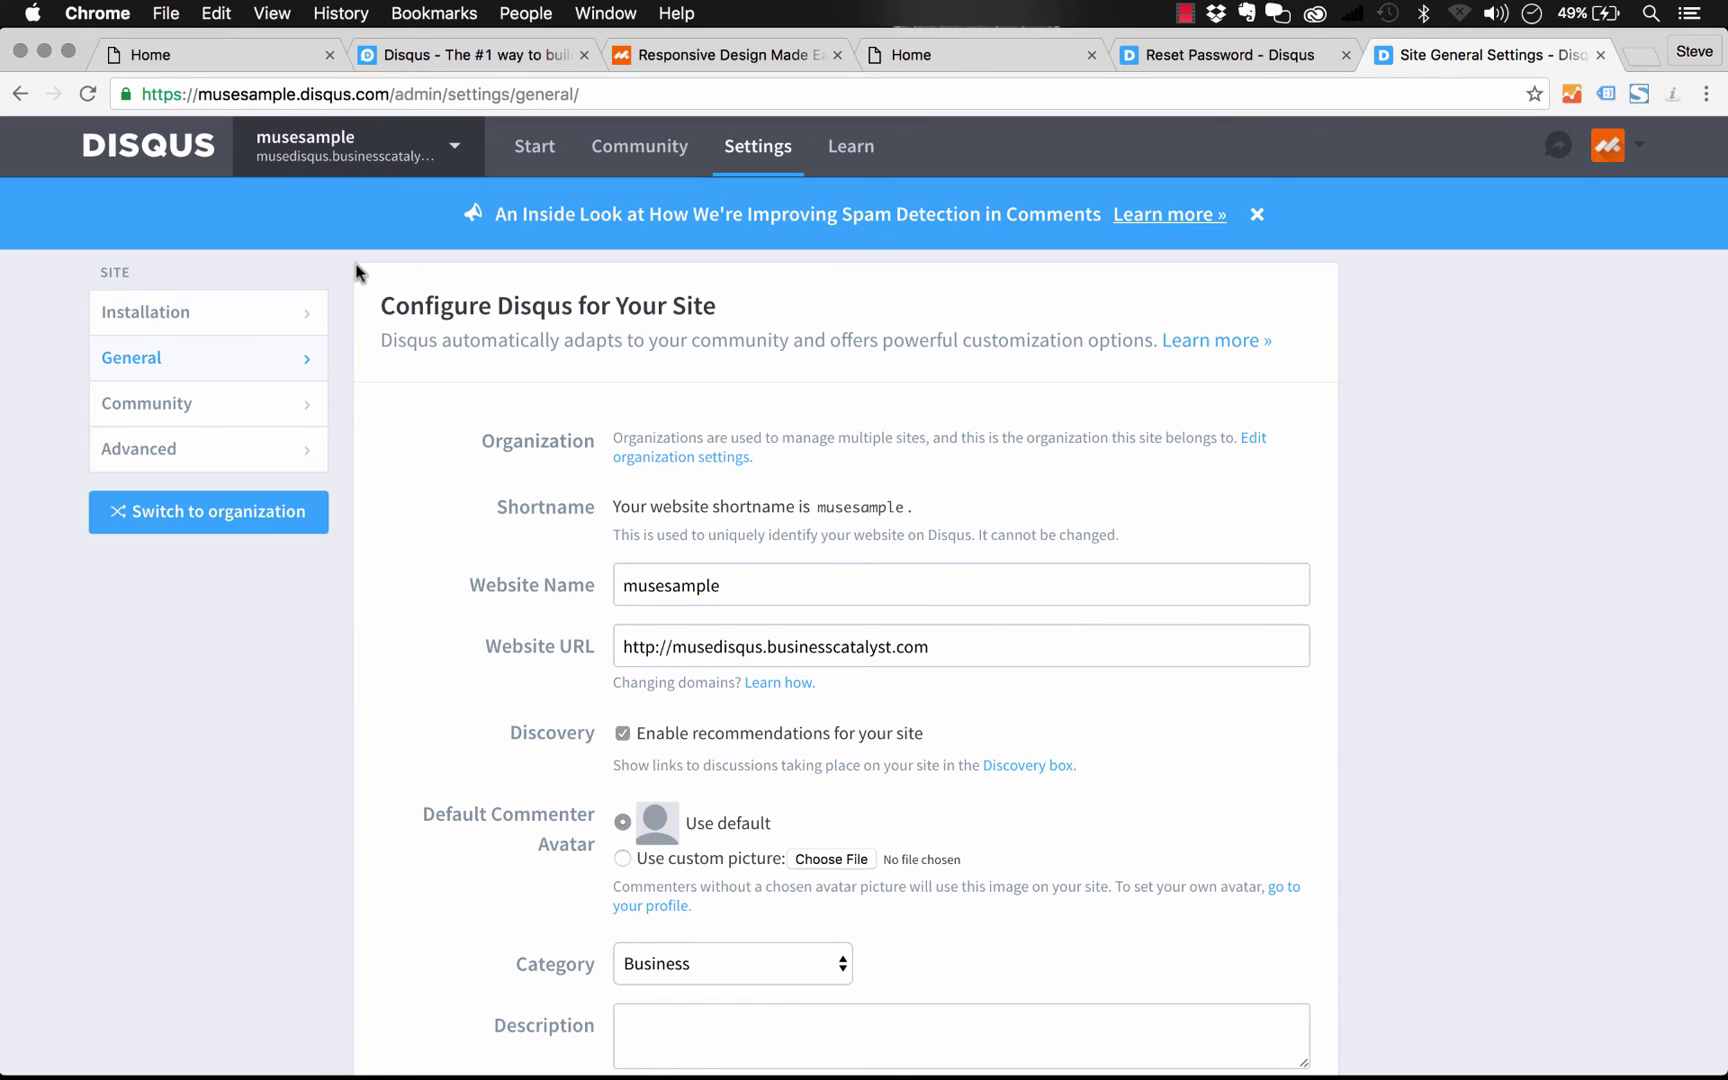
Tick 'Allow guests to comment' in musesample's Community settings and save
{"action": "left_click", "coordinate": [171, 413]}
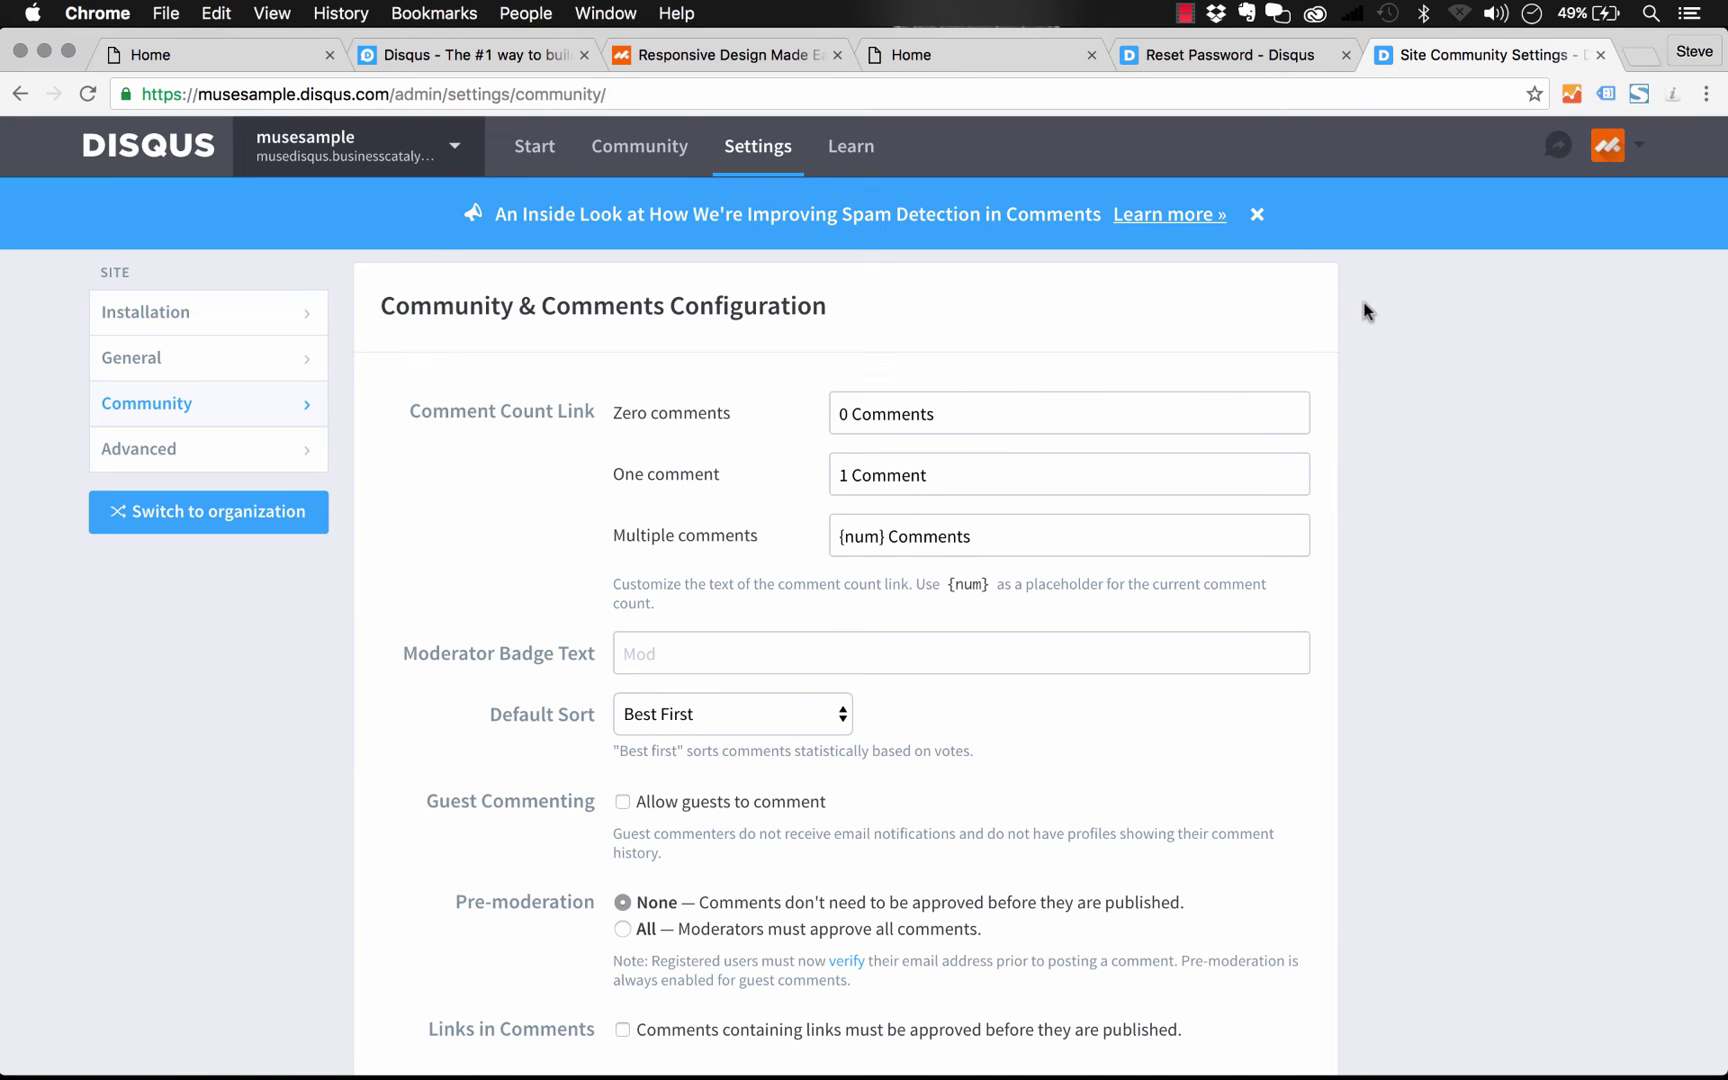
{"action": "scroll", "coordinate": [1366, 311], "scroll_direction": "down", "scroll_amount": 3}
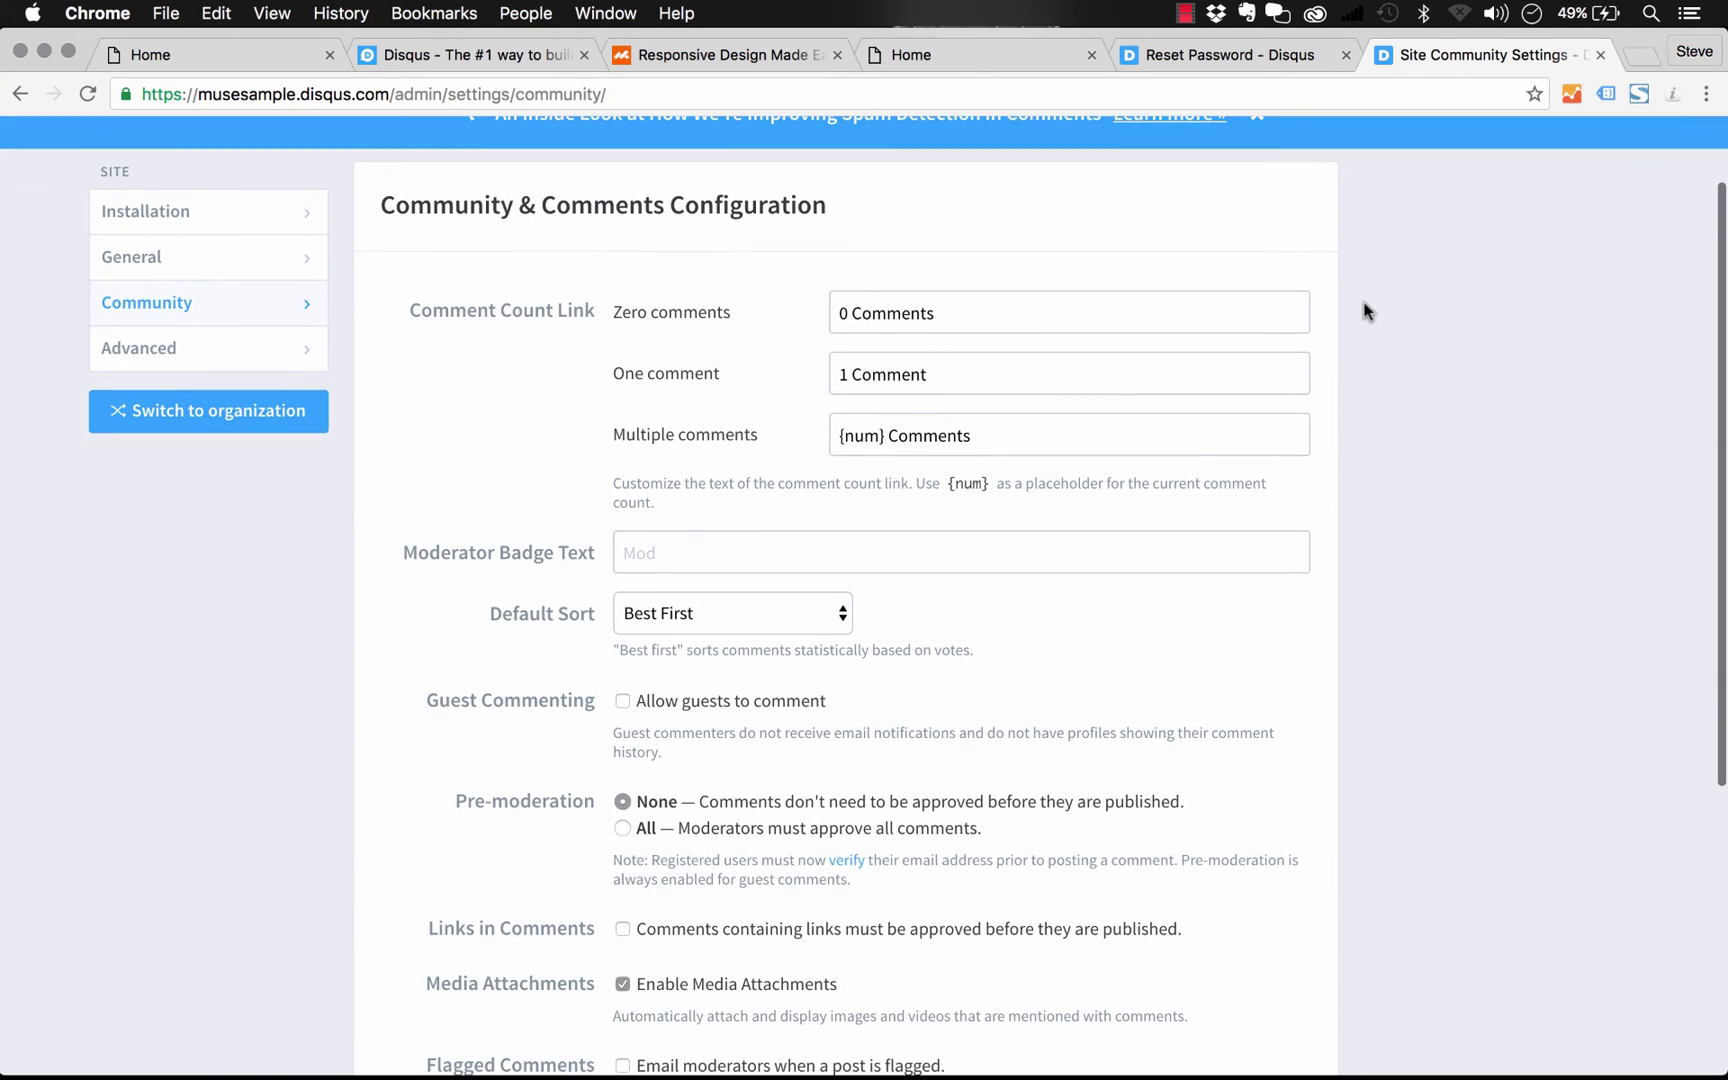
{"action": "scroll", "coordinate": [1364, 310], "scroll_direction": "down", "scroll_amount": 3}
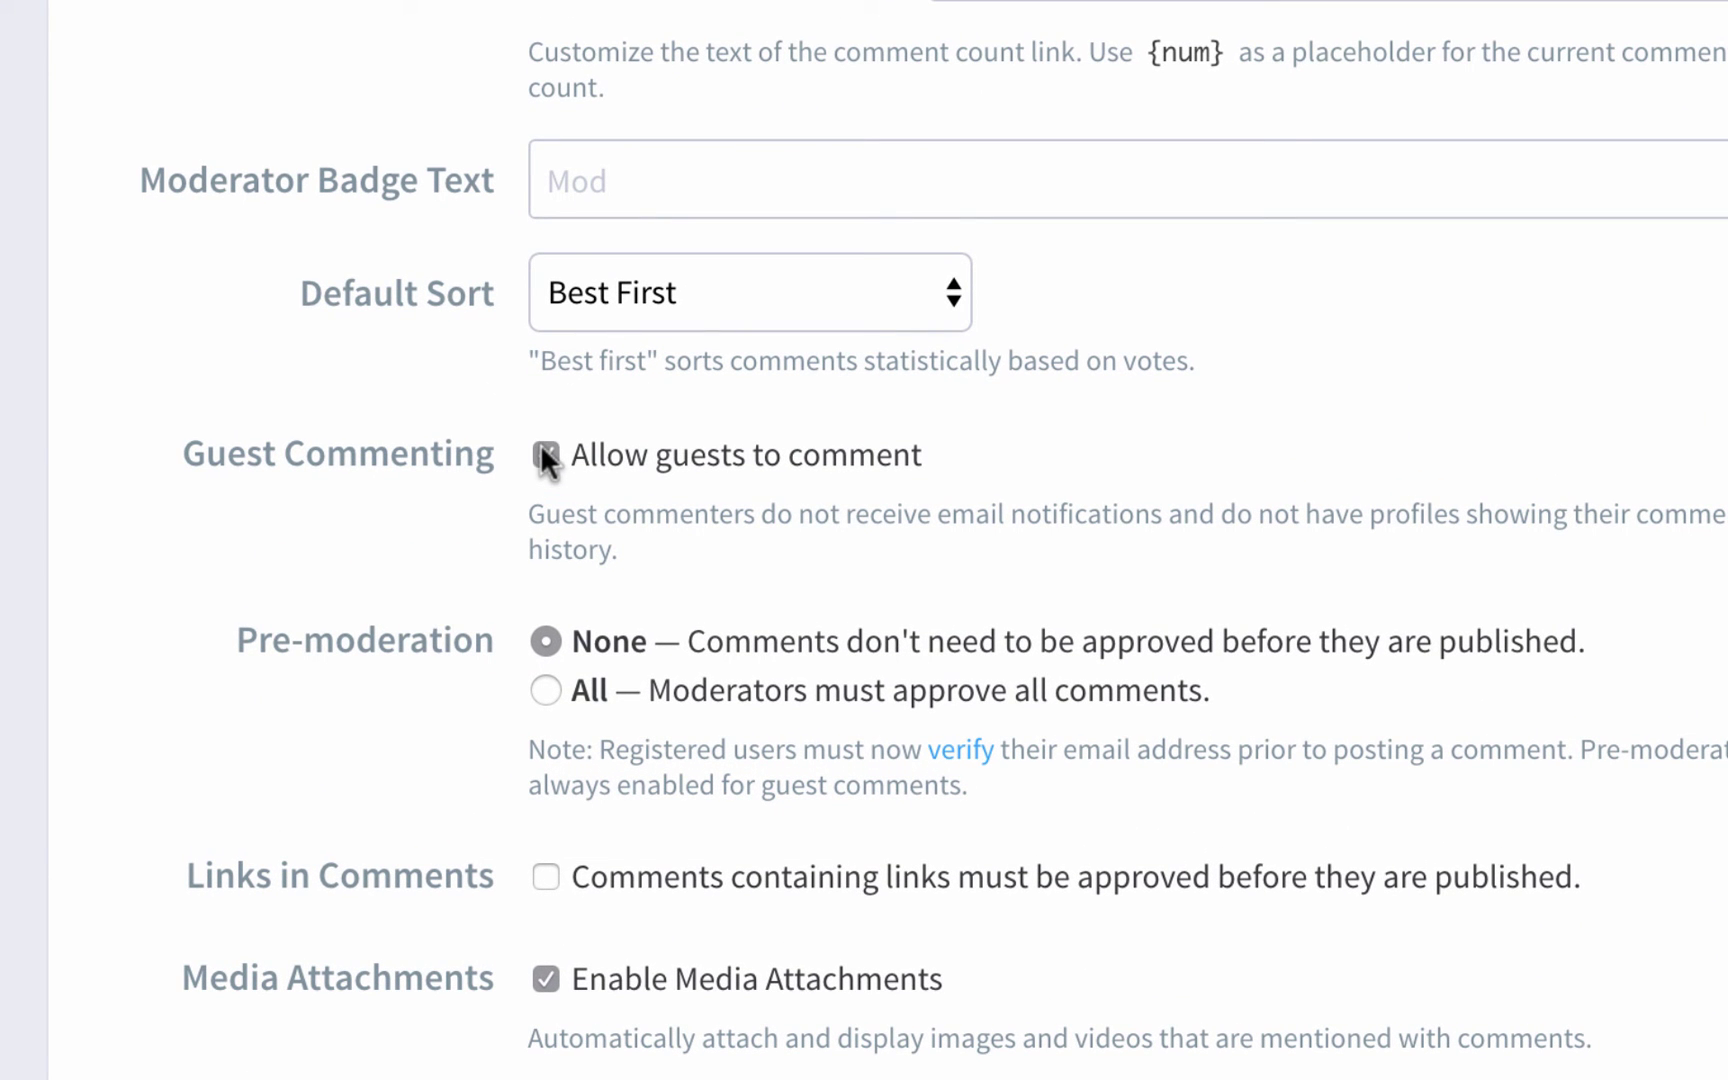
{"action": "left_click", "coordinate": [545, 456]}
{"action": "scroll", "coordinate": [486, 330], "scroll_direction": "down", "scroll_amount": 3}
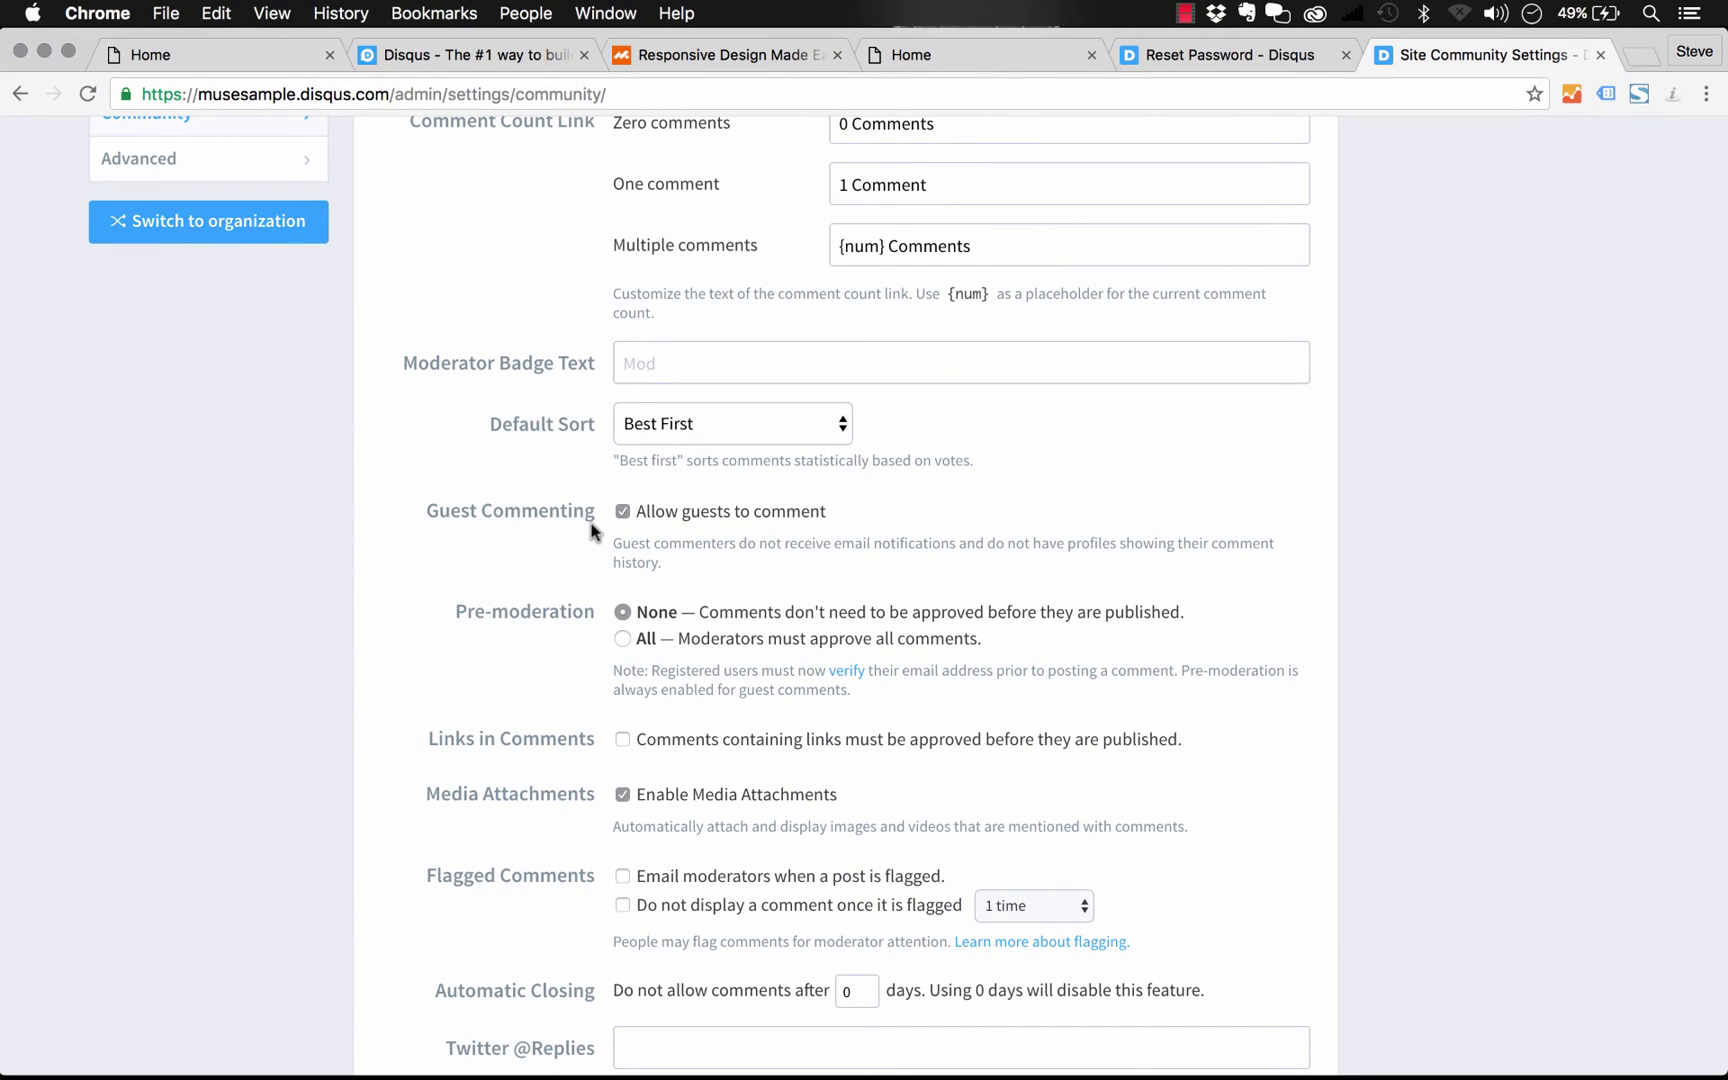
{"action": "scroll", "coordinate": [590, 530], "scroll_direction": "down", "scroll_amount": 3}
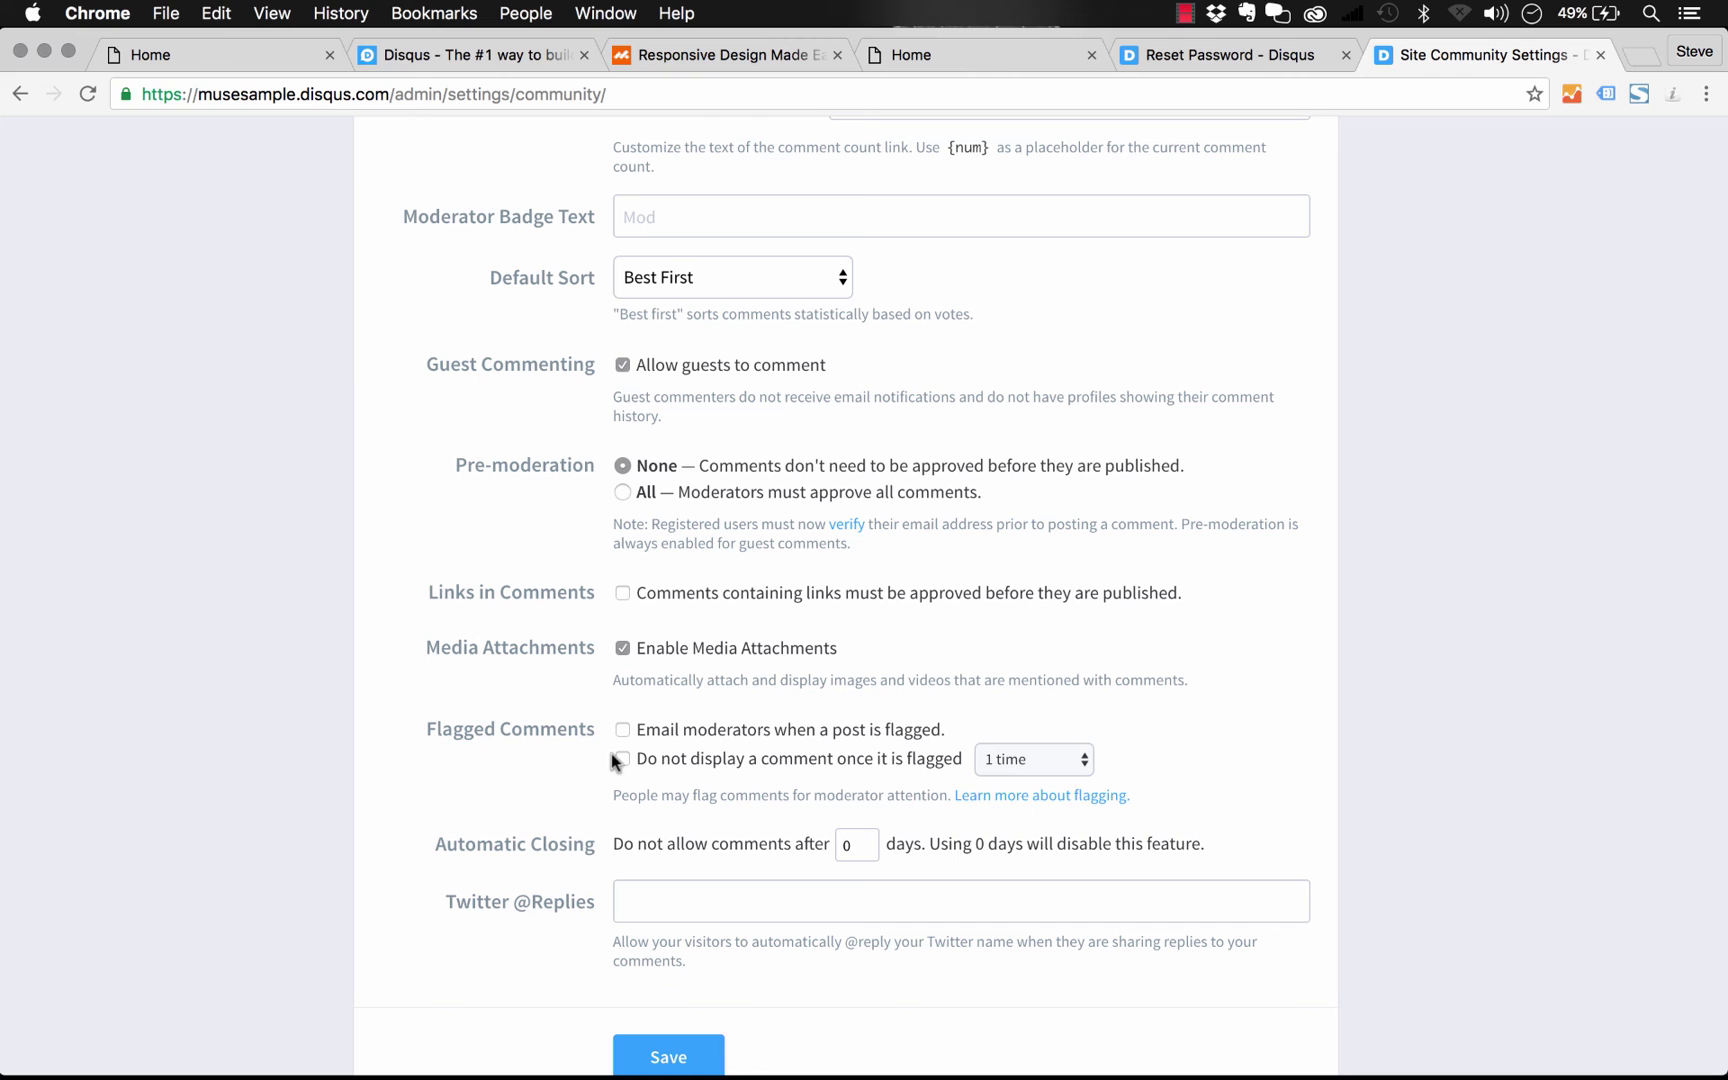
{"action": "scroll", "coordinate": [612, 753], "scroll_direction": "down", "scroll_amount": 1}
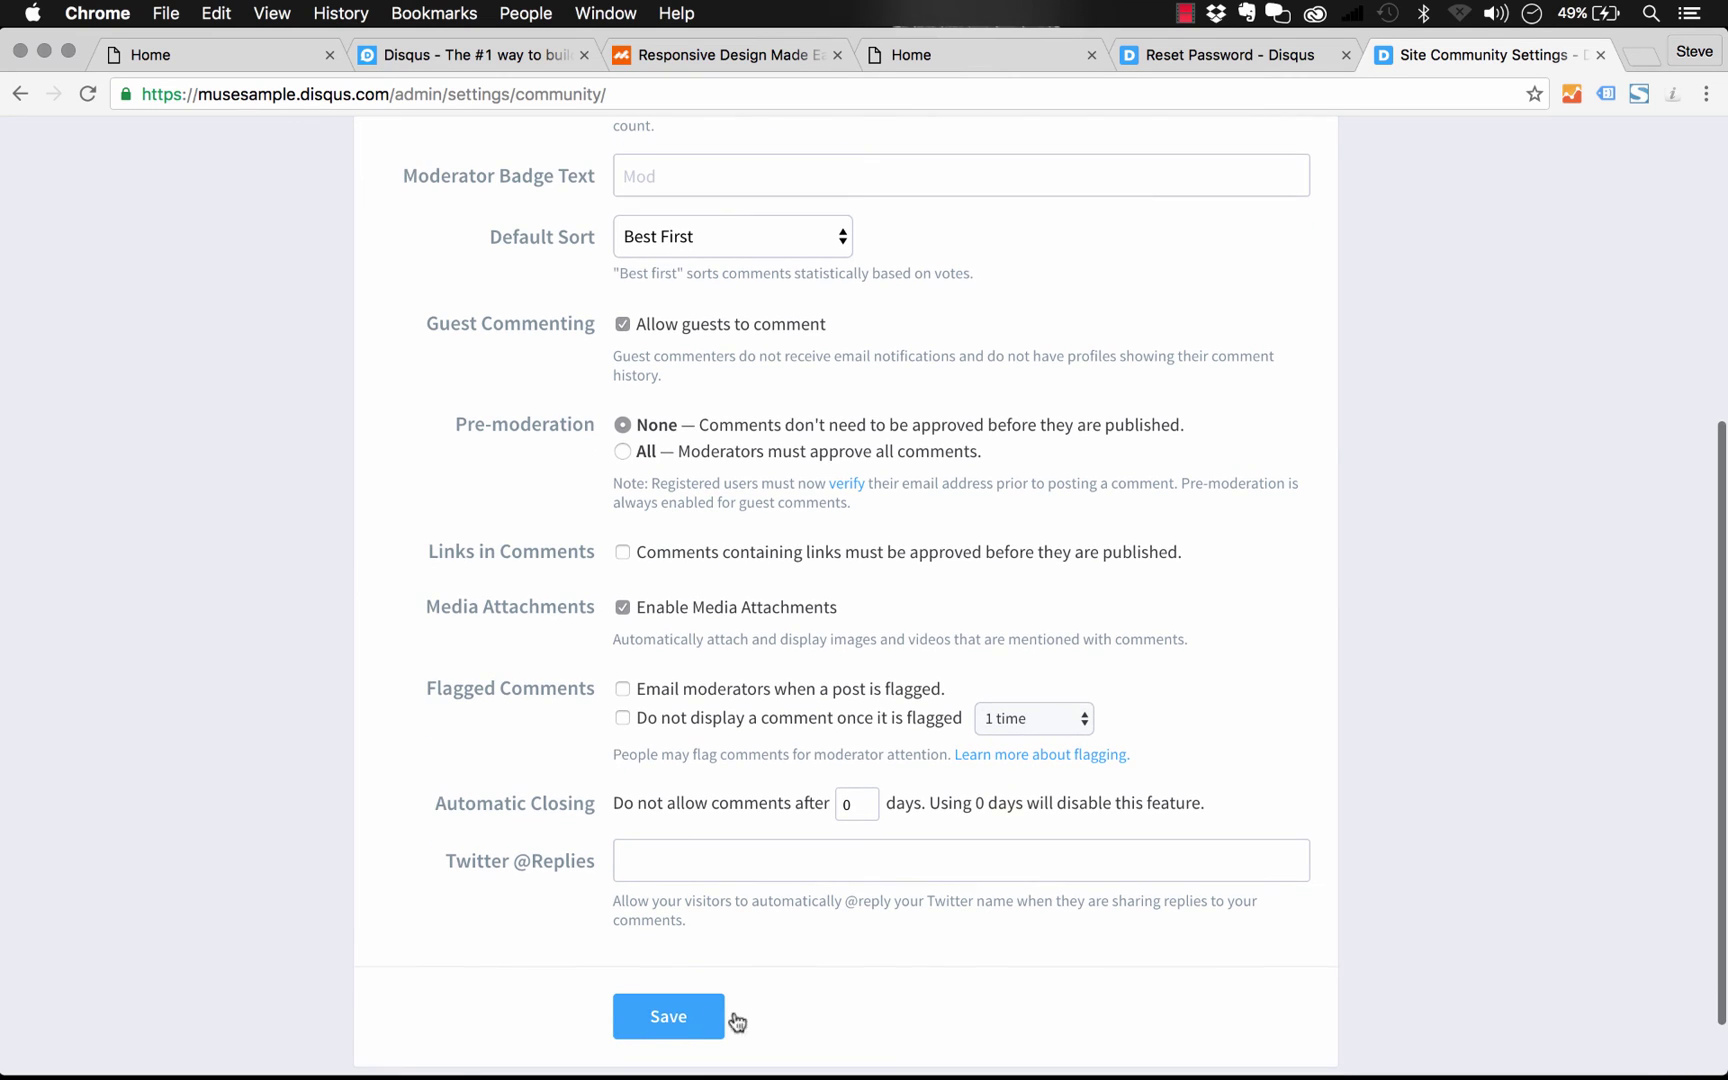
{"action": "left_click", "coordinate": [678, 1018]}
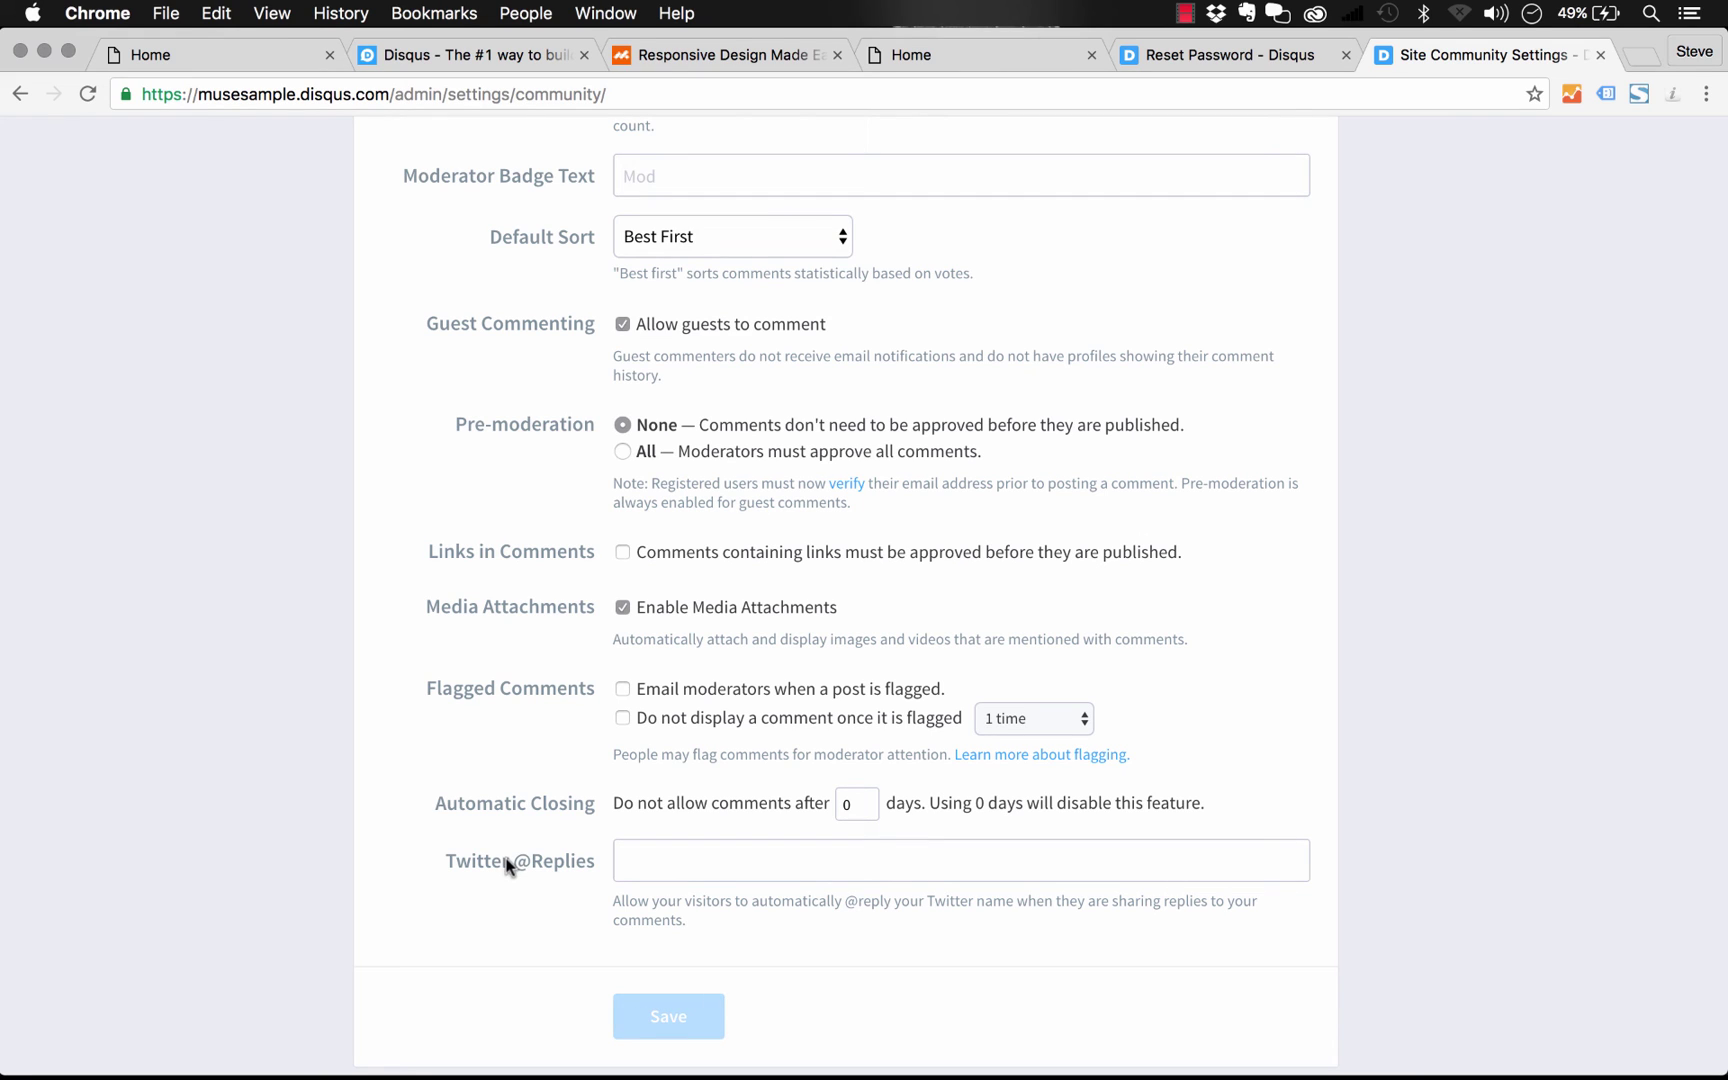
Reload the page preview and reopen the drafted comment
{"action": "left_click", "coordinate": [985, 58]}
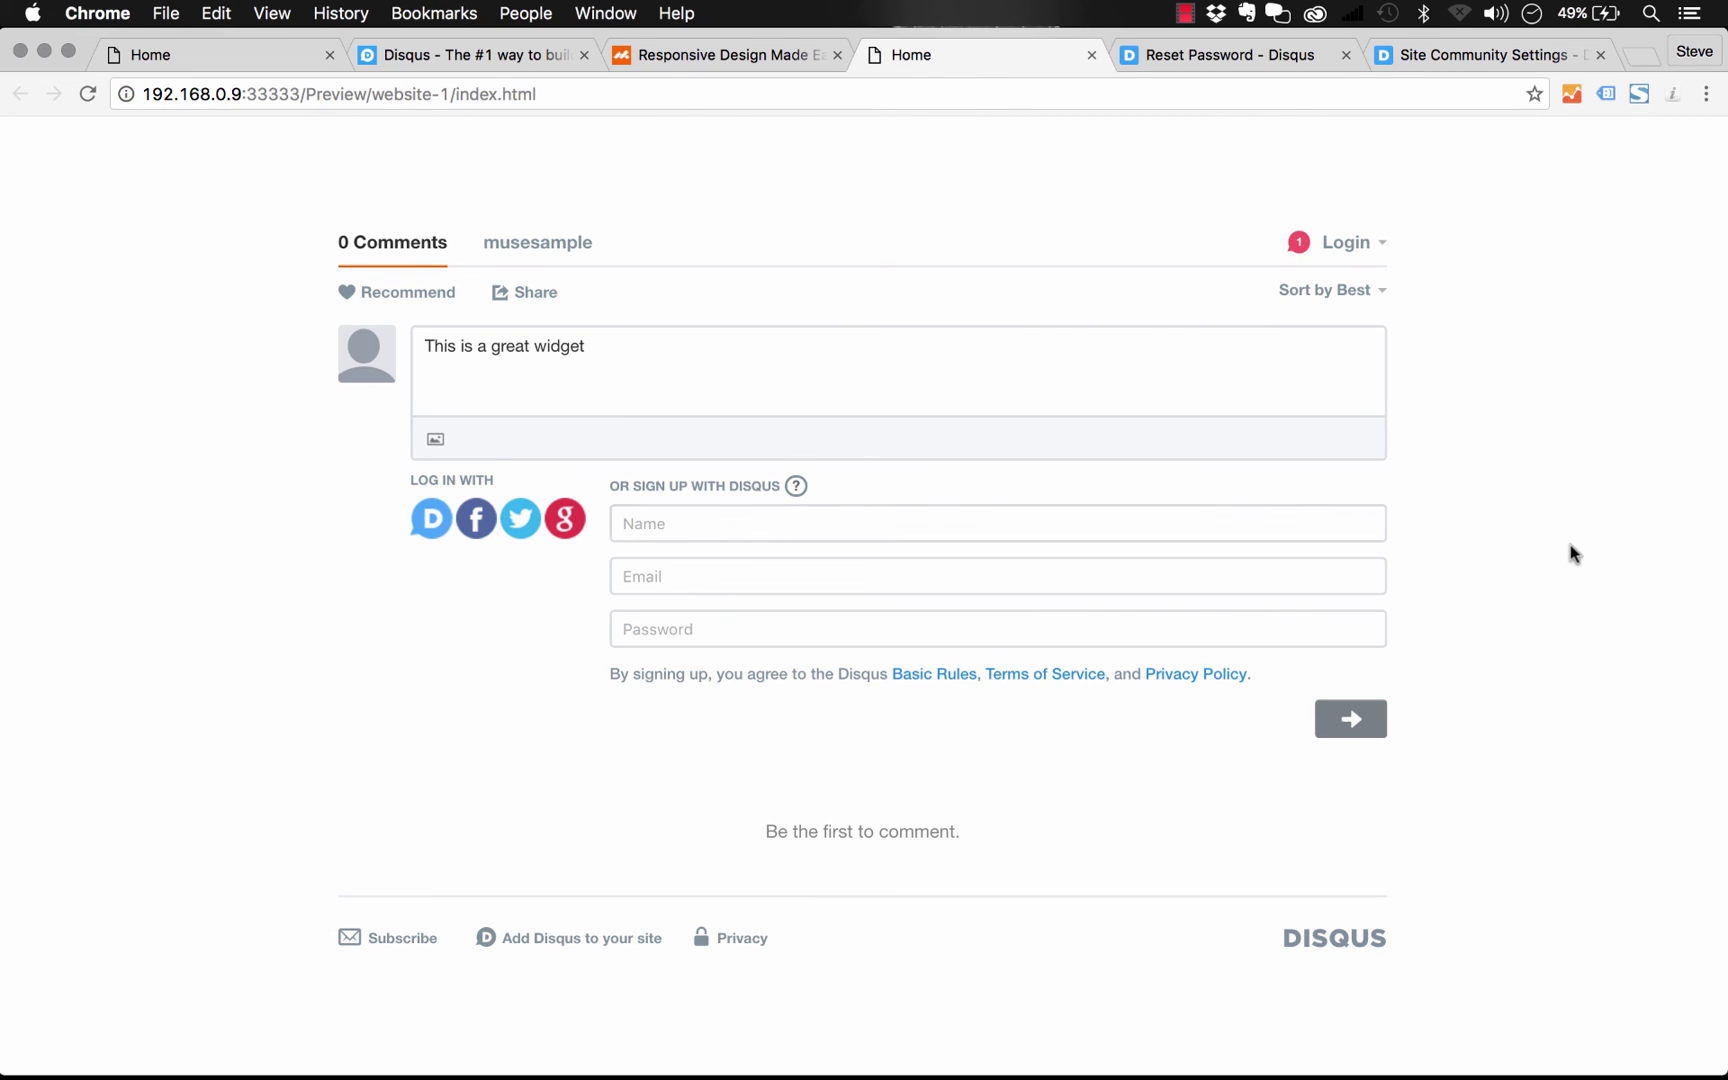
{"action": "key", "text": "super+r"}
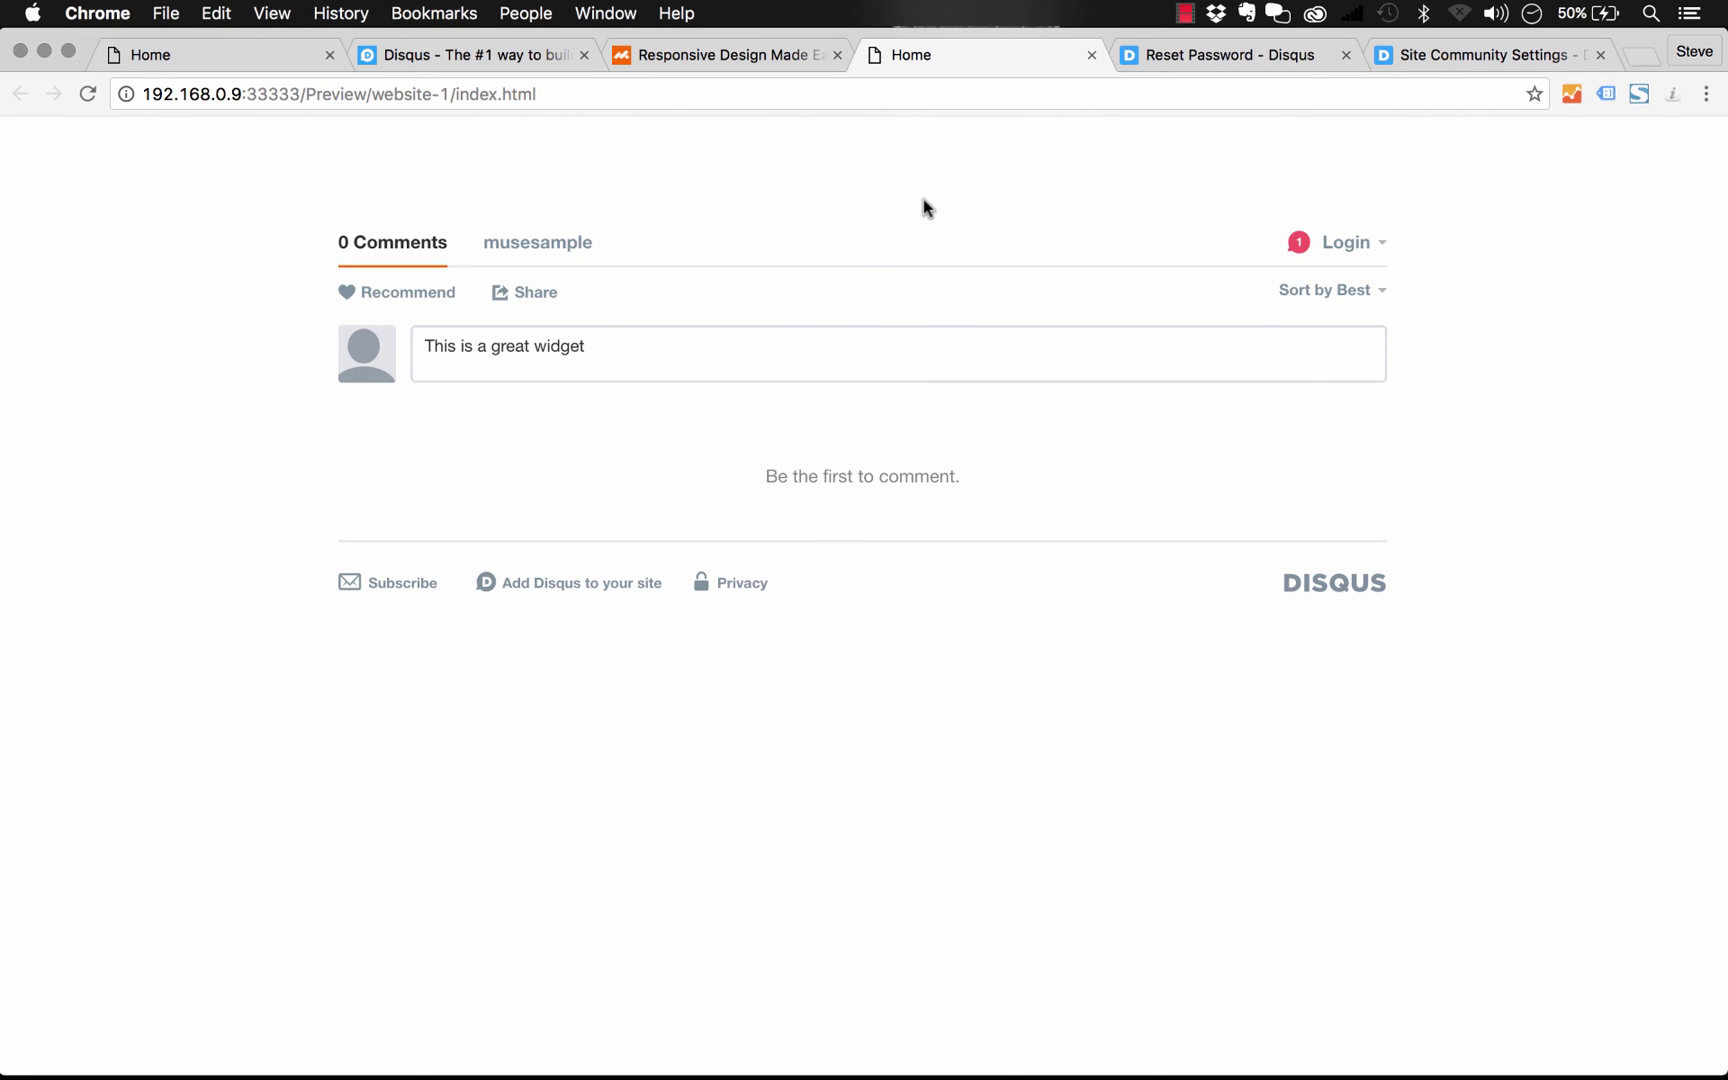
{"action": "left_click", "coordinate": [609, 347]}
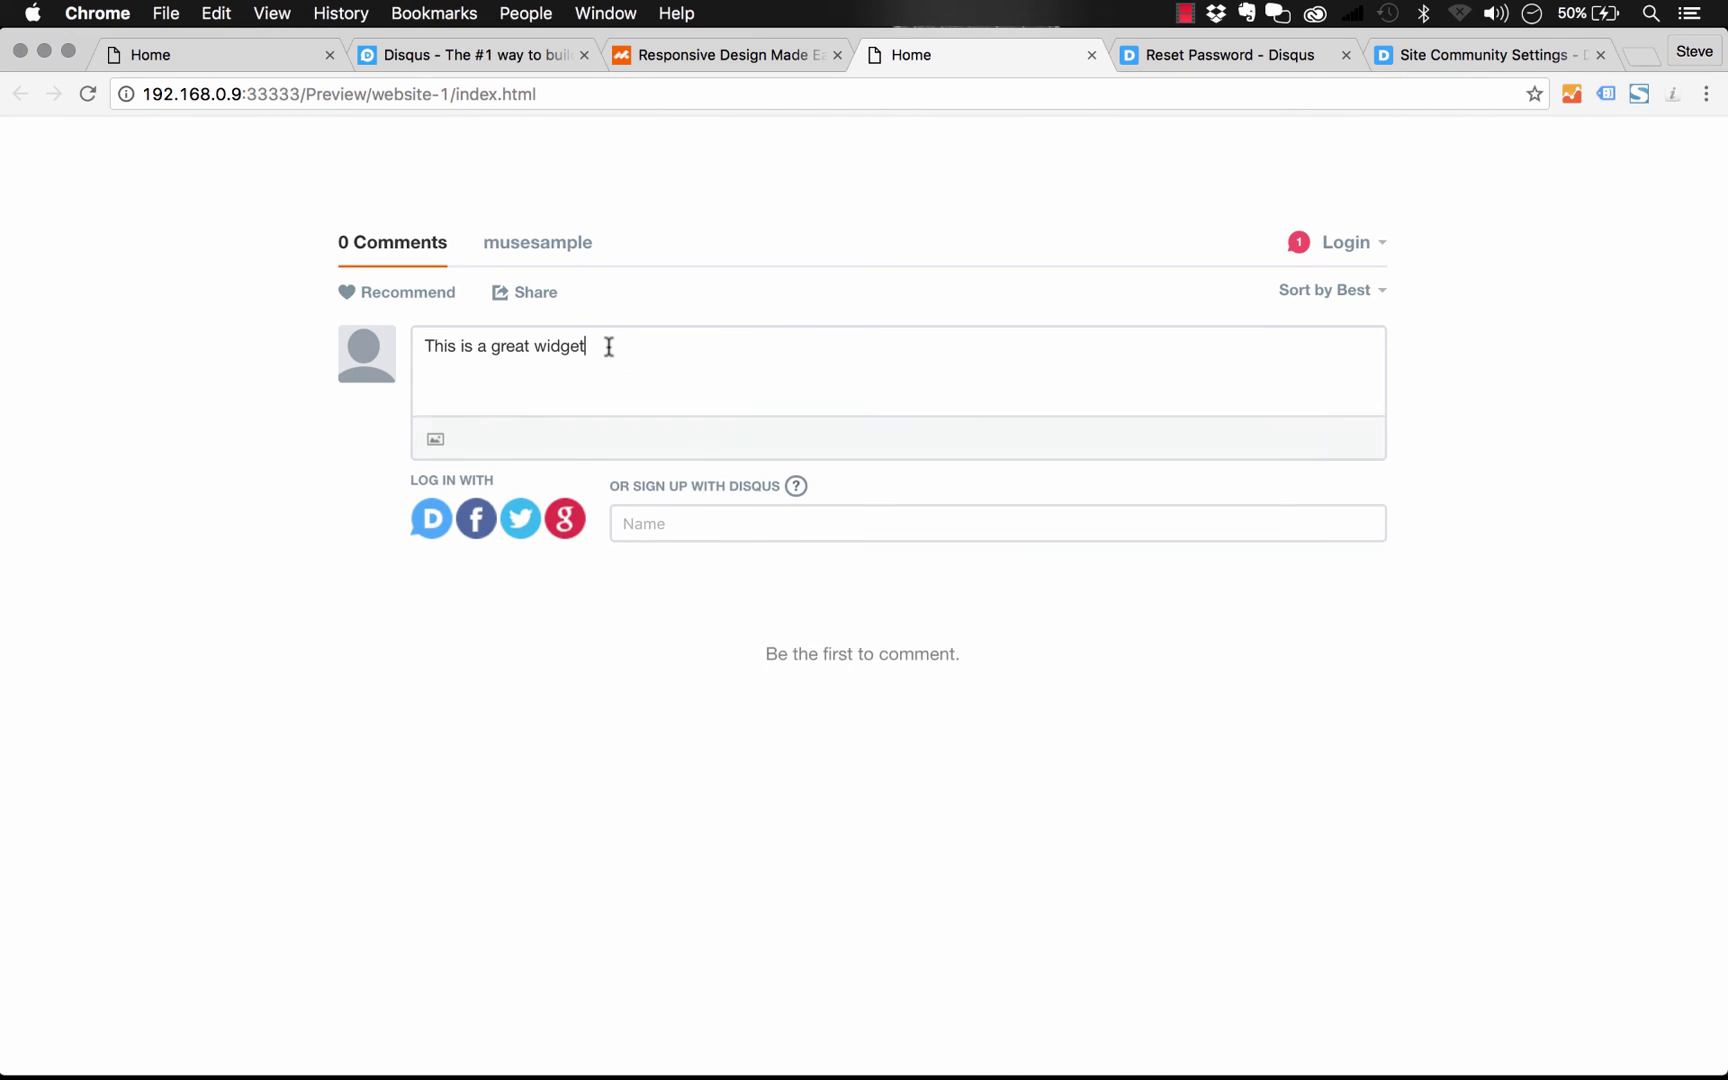
Enter a commenter name, choose to post as a guest, fill in the autofilled e-mail and submit
{"action": "left_click", "coordinate": [721, 534]}
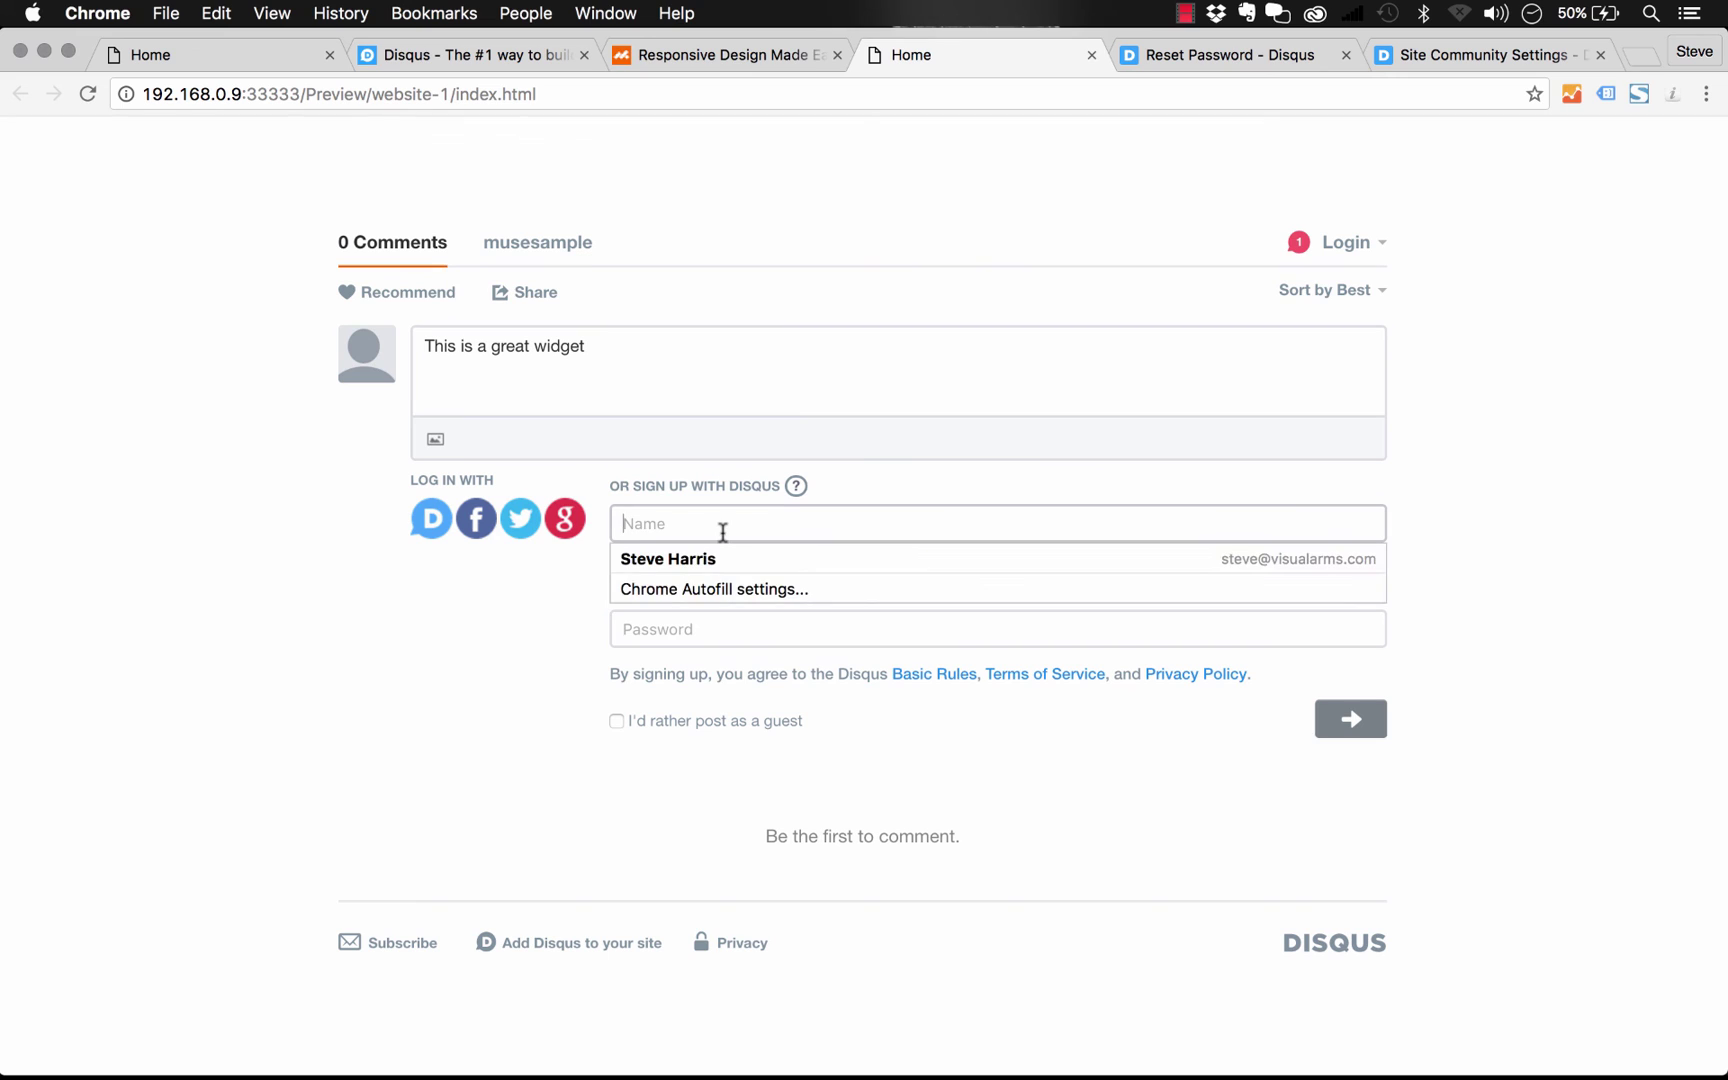
{"action": "type", "text": "Steve"}
{"action": "left_click", "coordinate": [586, 663]}
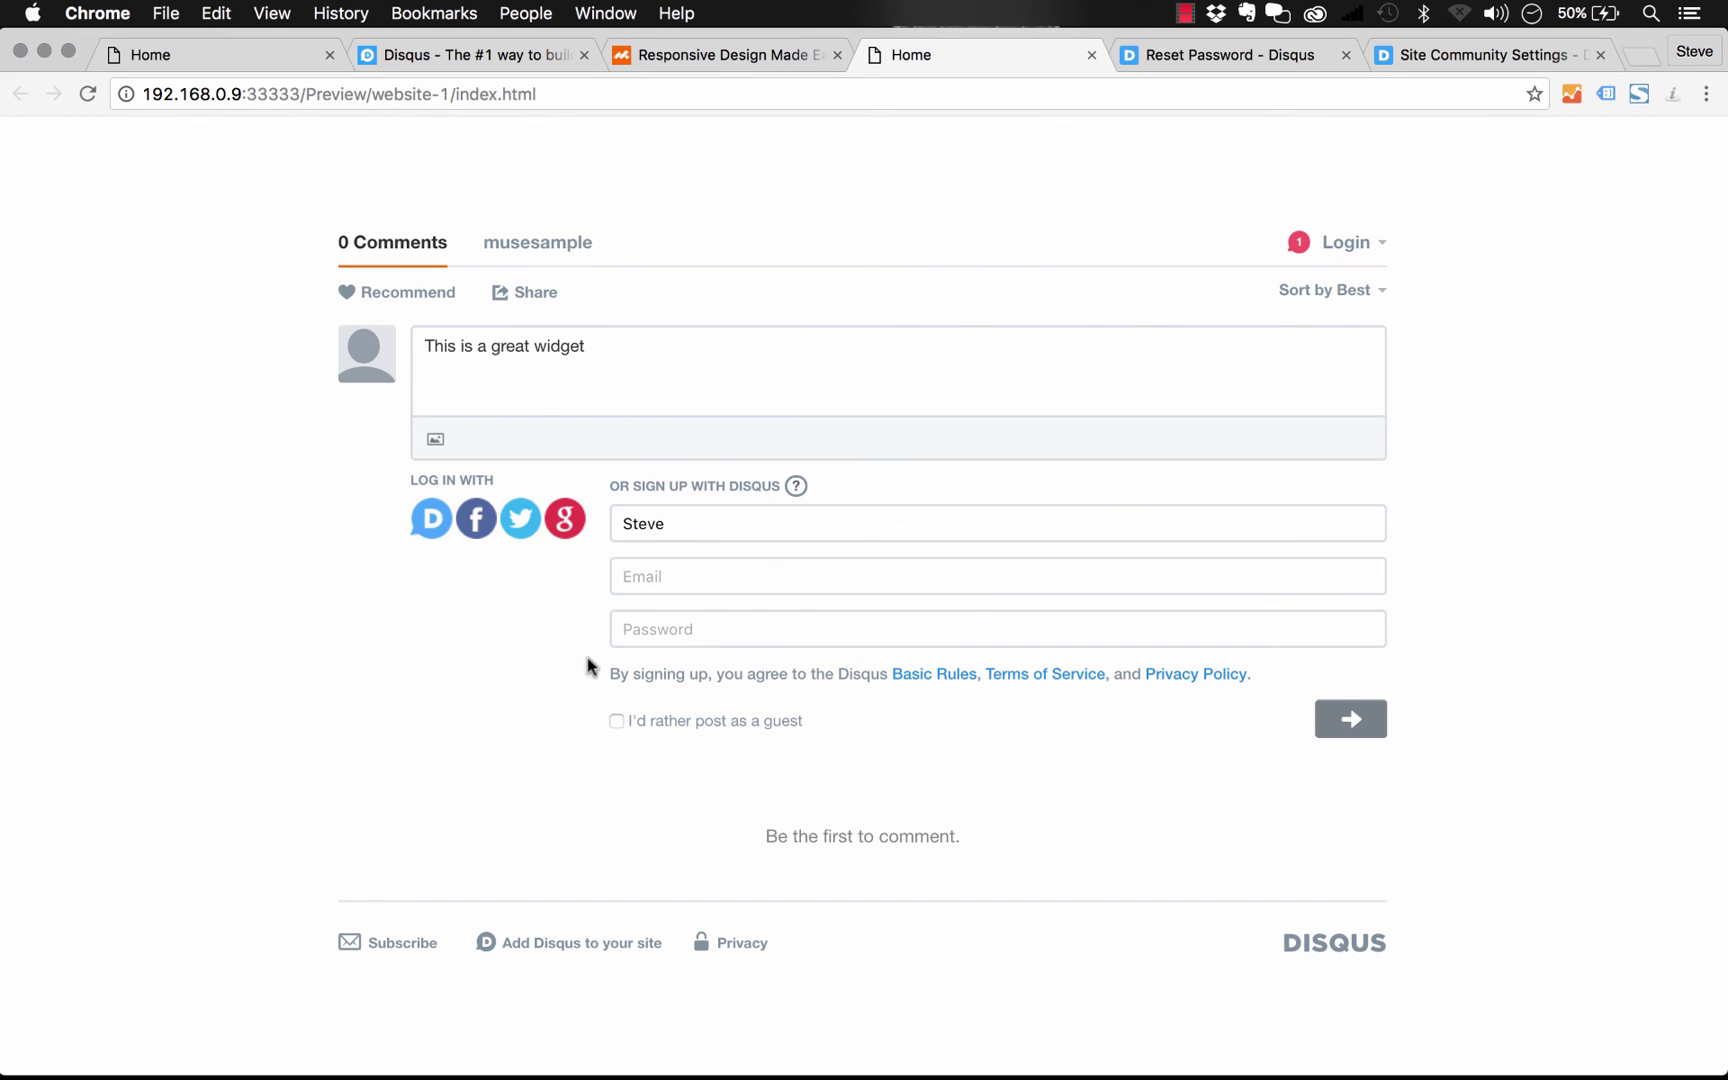
{"action": "left_click", "coordinate": [616, 721]}
{"action": "left_click", "coordinate": [690, 571]}
{"action": "type", "text": "steve"}
{"action": "left_click", "coordinate": [900, 611]}
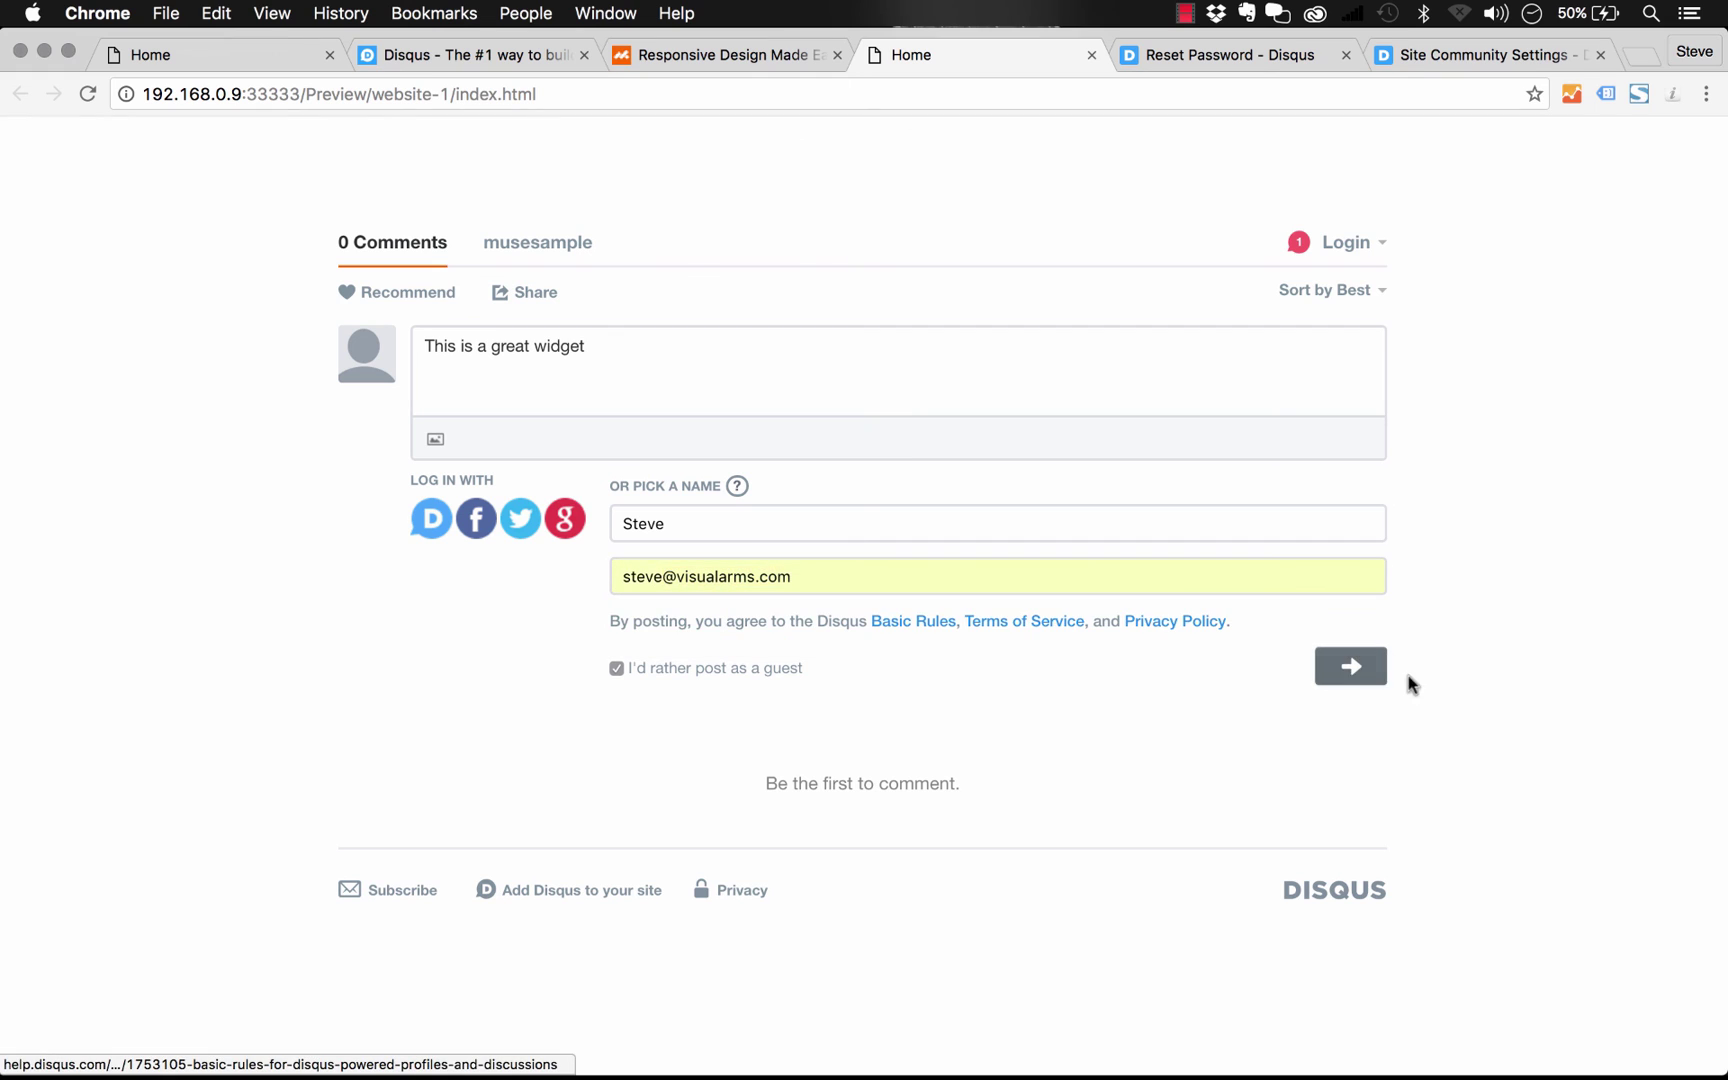
{"action": "left_click", "coordinate": [1351, 666]}
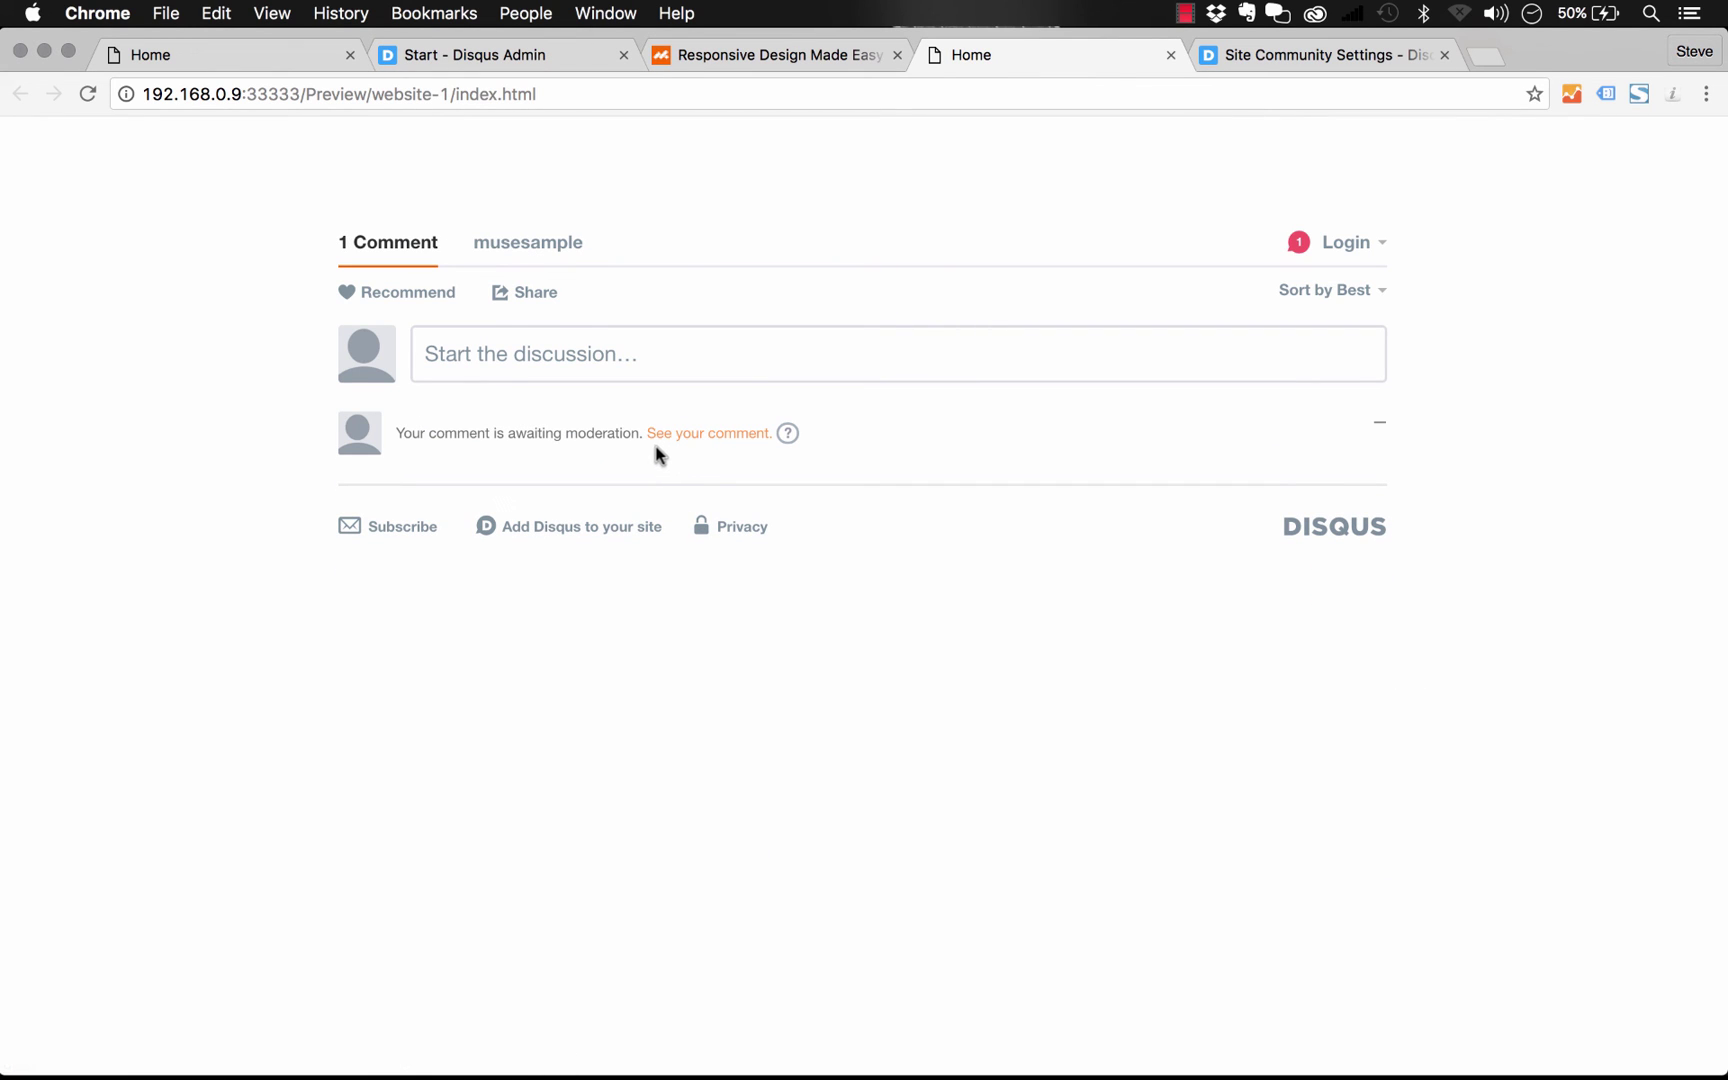
Approve the one pending guest comment under Moderate Comments, then return to the demo page
{"action": "left_click", "coordinate": [518, 62]}
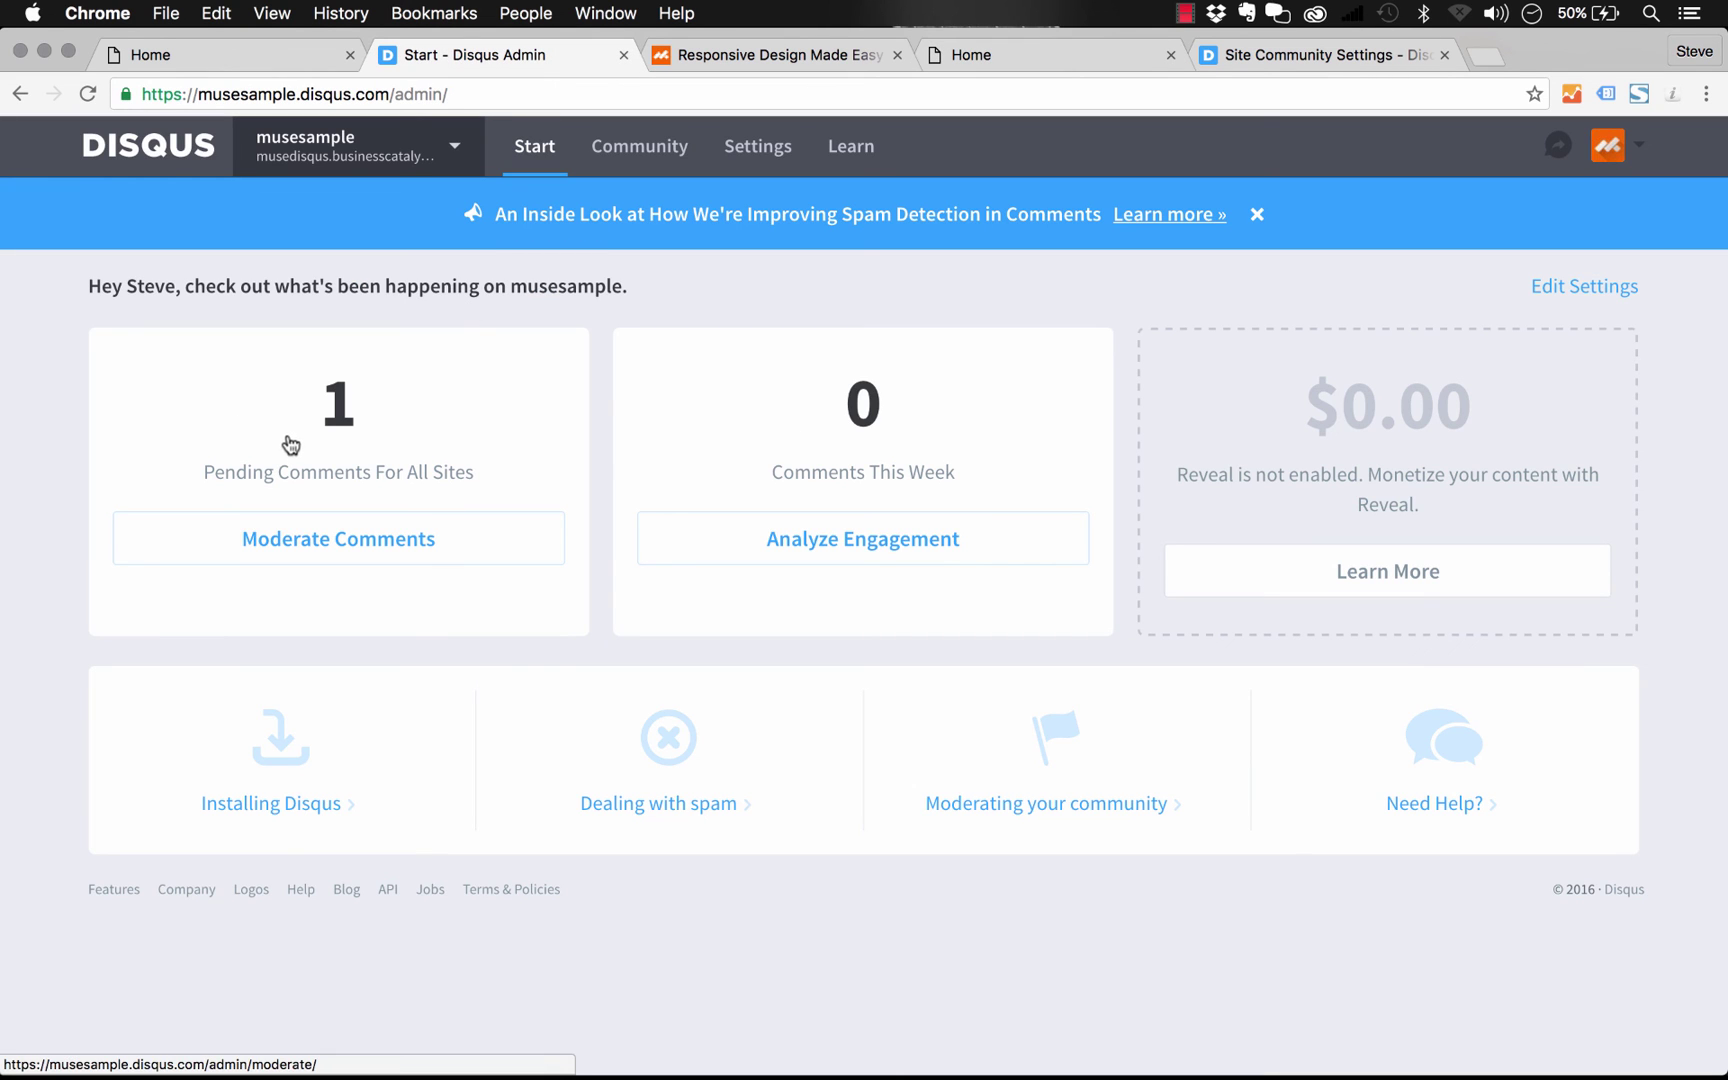
{"action": "left_click", "coordinate": [349, 546]}
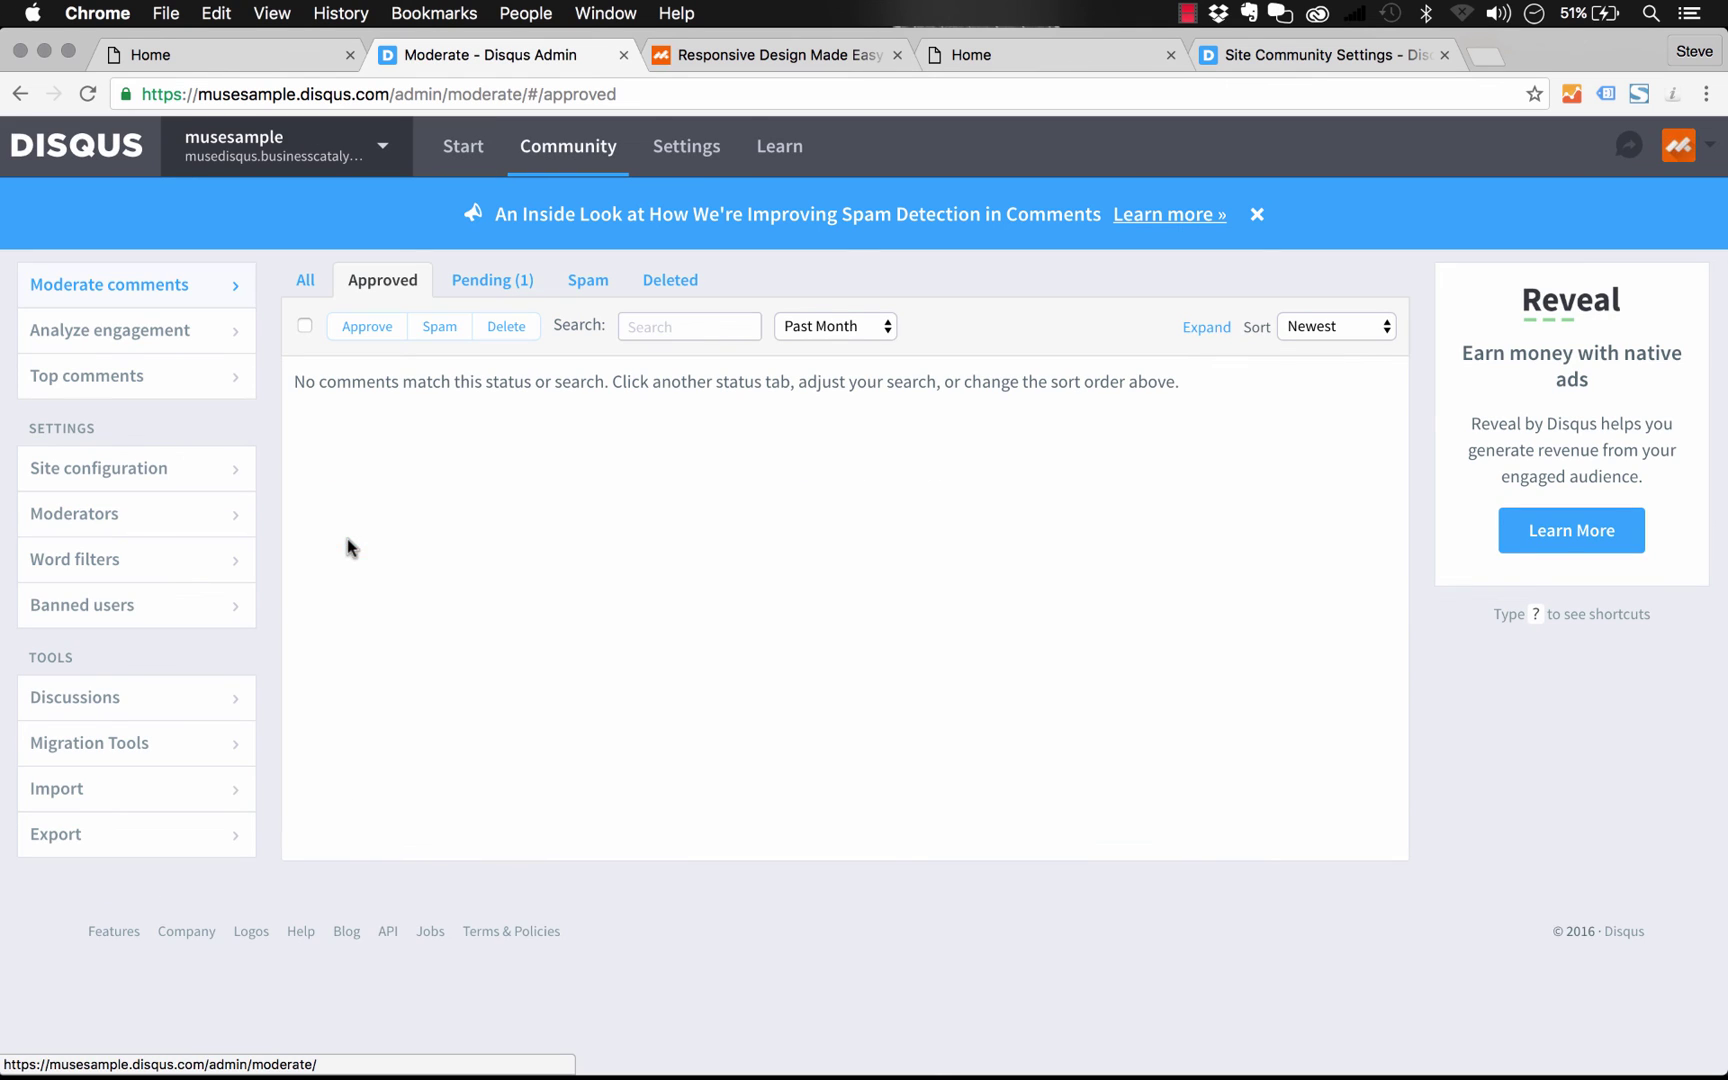
{"action": "left_click", "coordinate": [502, 280]}
{"action": "left_click", "coordinate": [431, 512]}
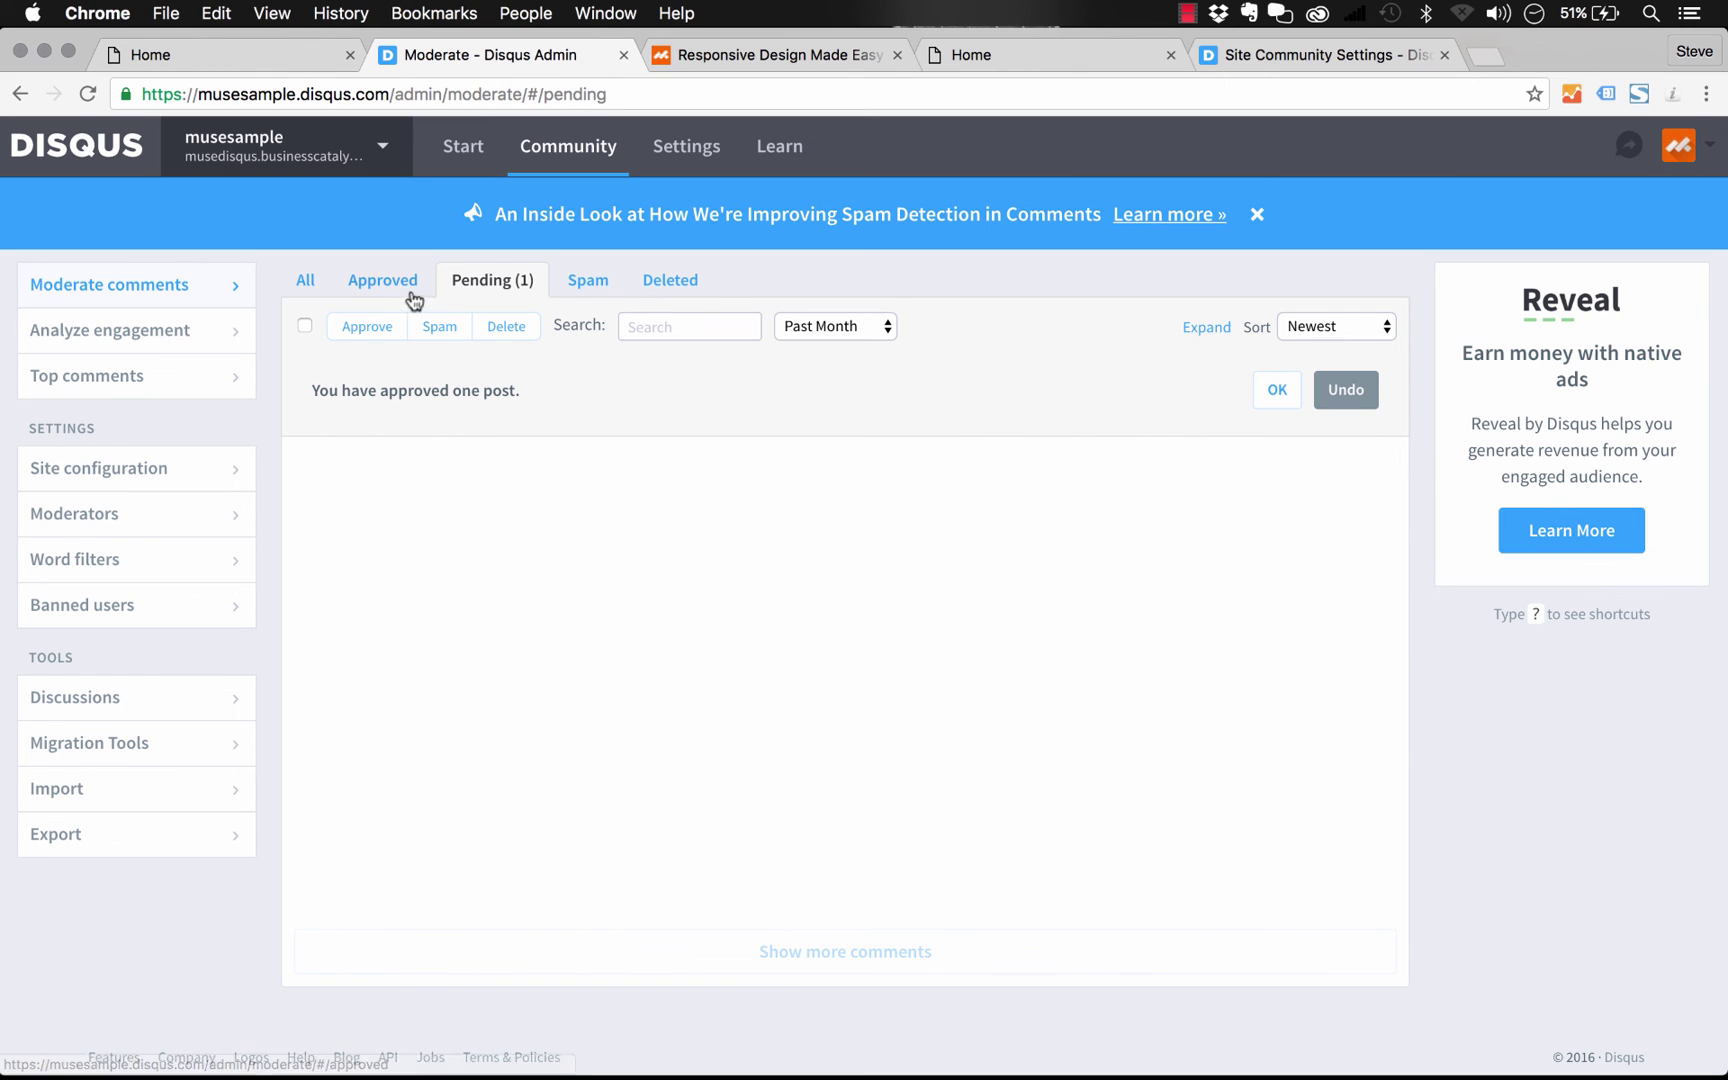
{"action": "left_click", "coordinate": [288, 58]}
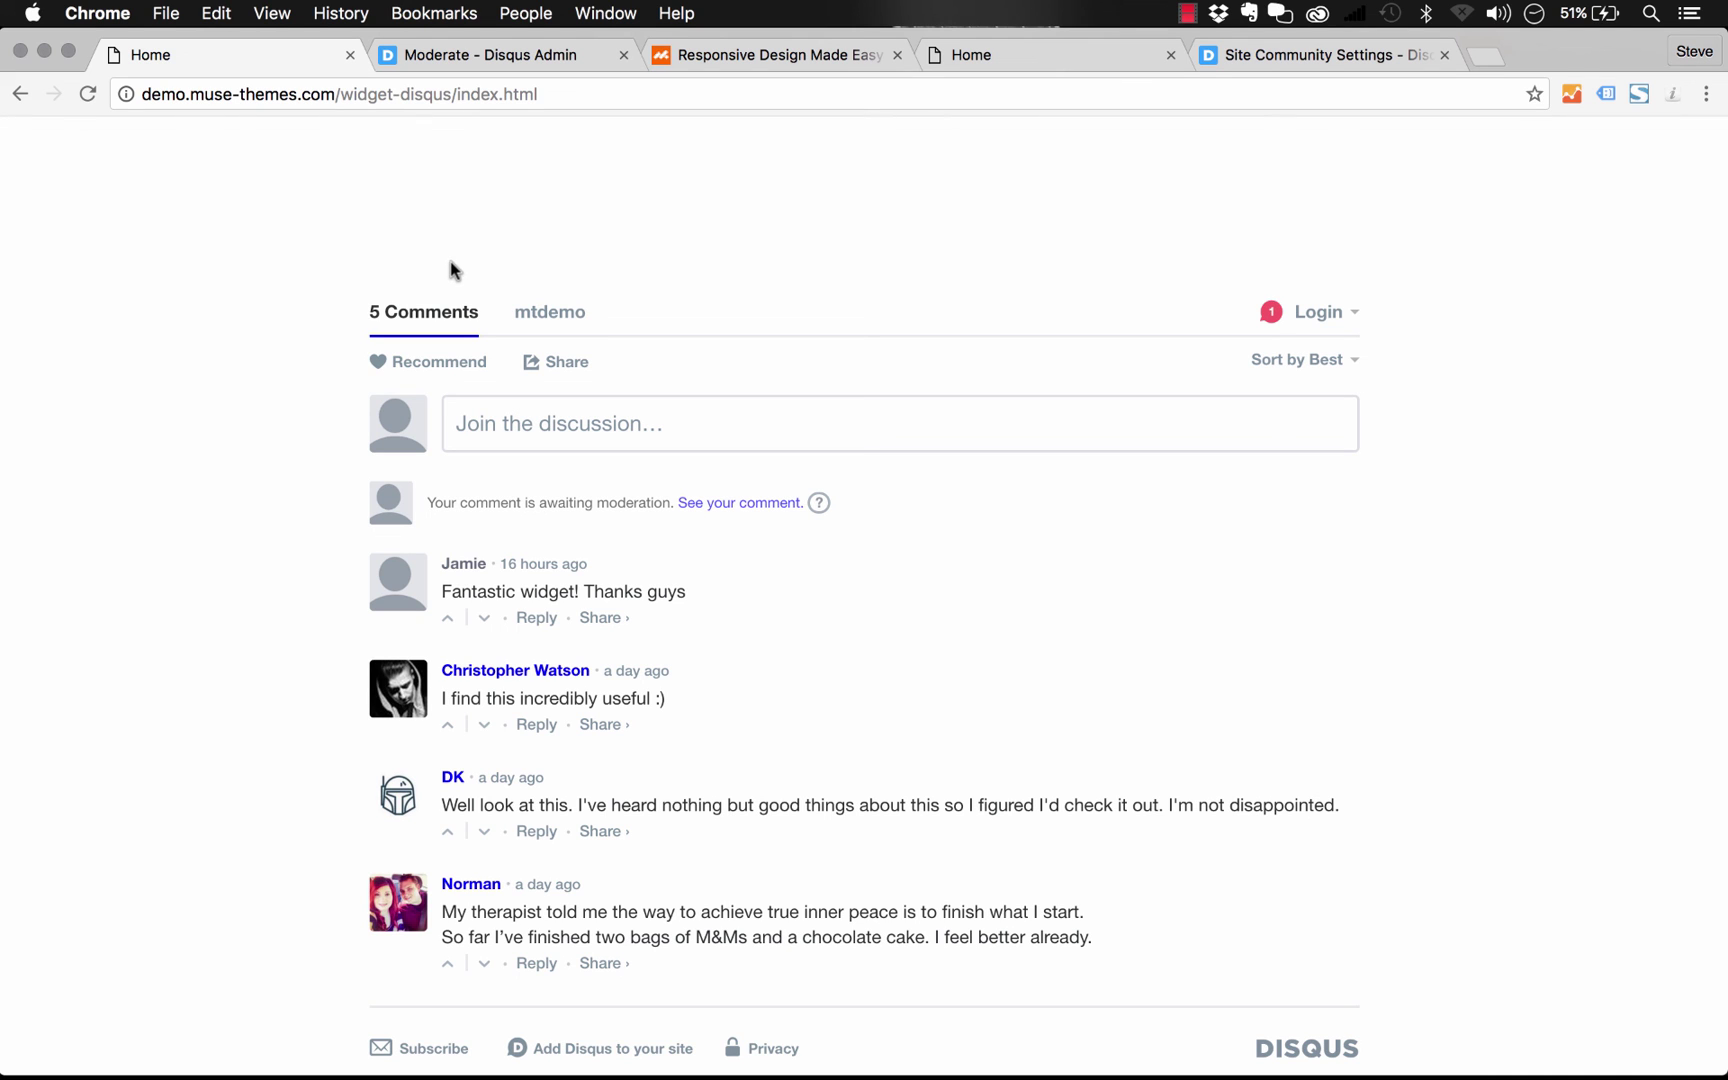
Switch back to Adobe Muse CC from the Dock
{"action": "left_click", "coordinate": [555, 1066]}
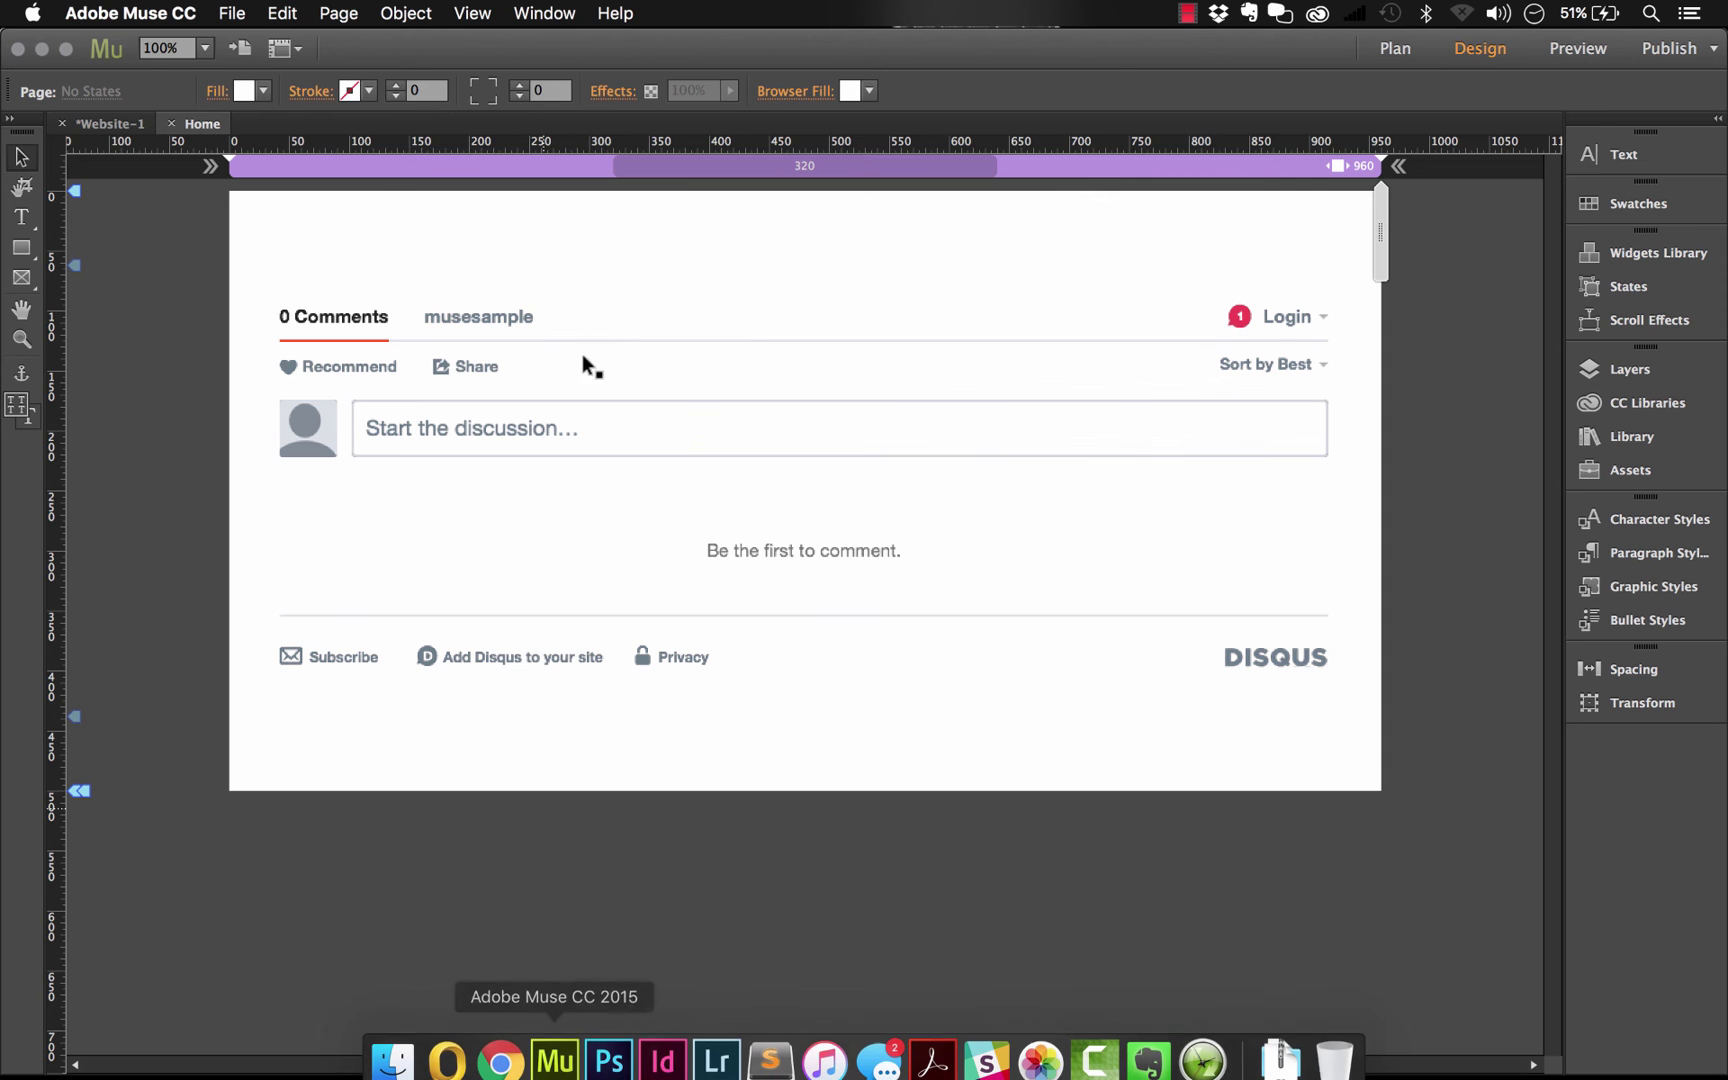